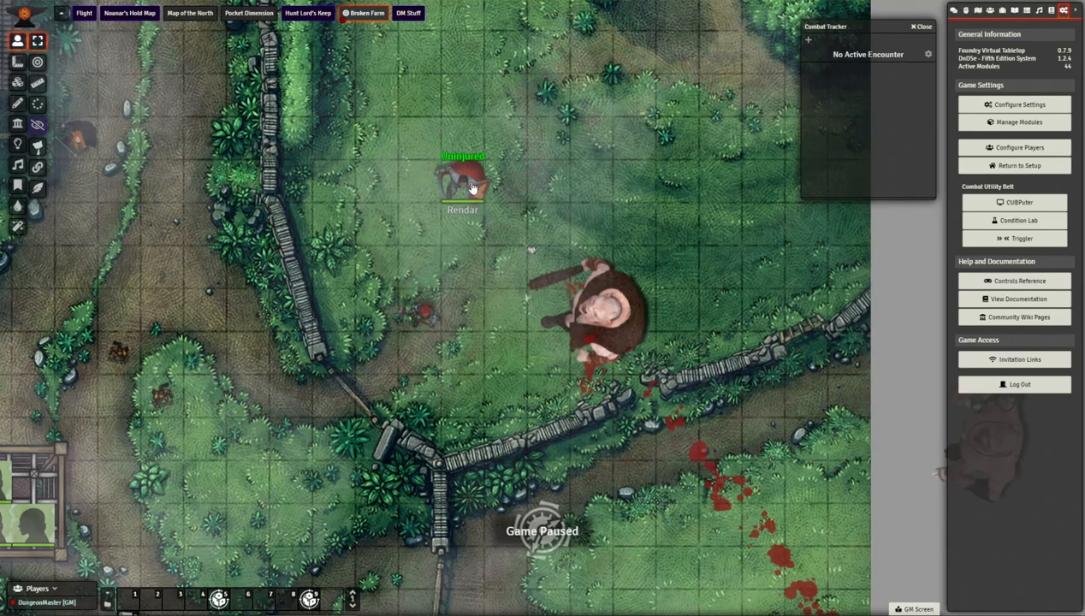
{"action": "left_click", "coordinate": [428, 312]}
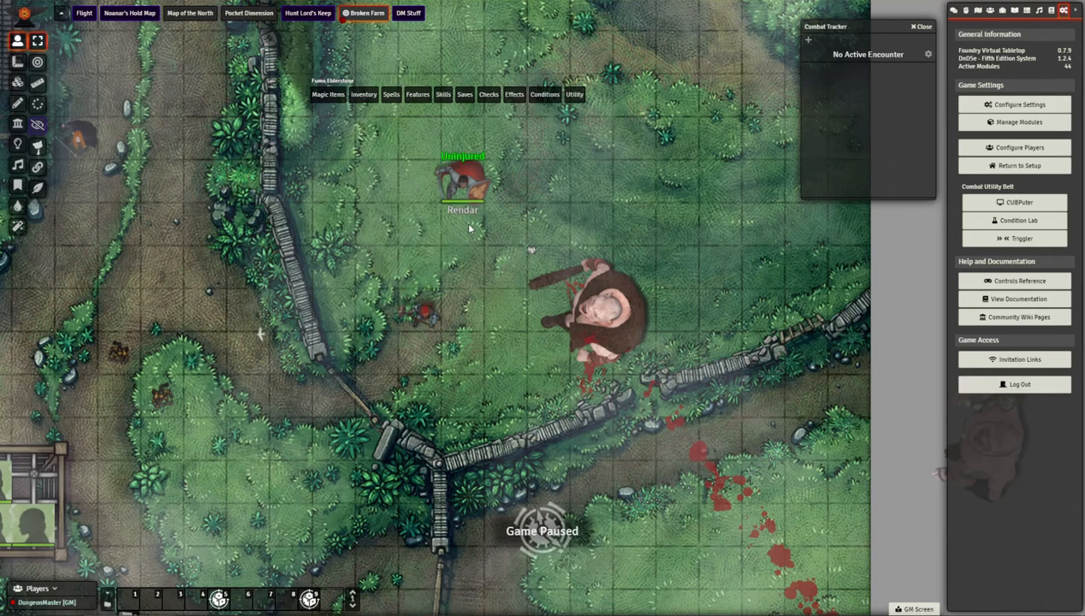
{"action": "left_click", "coordinate": [492, 315]}
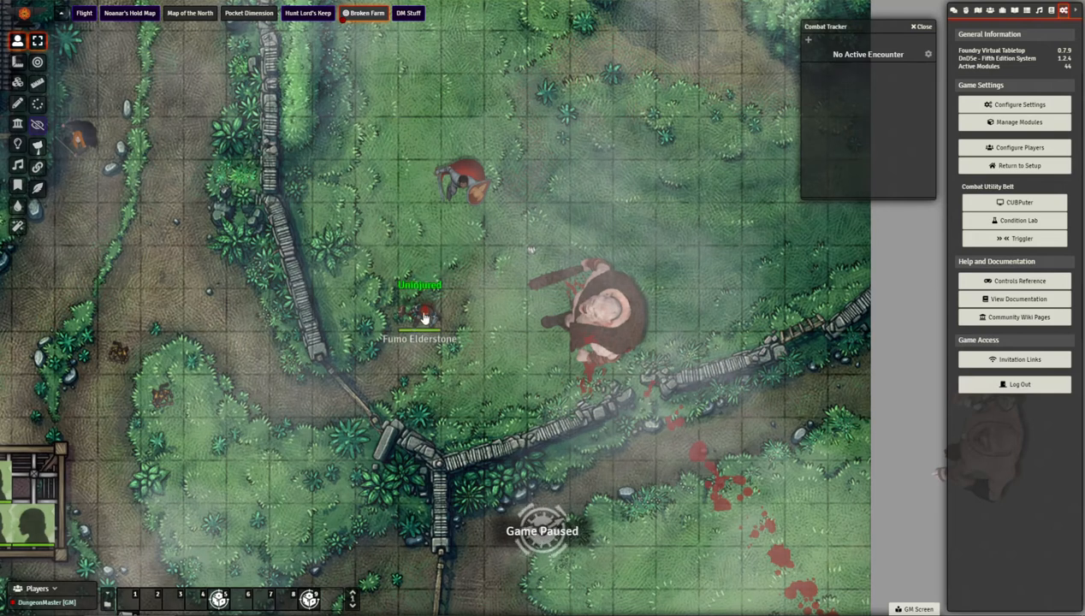
Look through the full list of installed modules in Module Management, then close it.
{"action": "left_click", "coordinate": [1019, 121]}
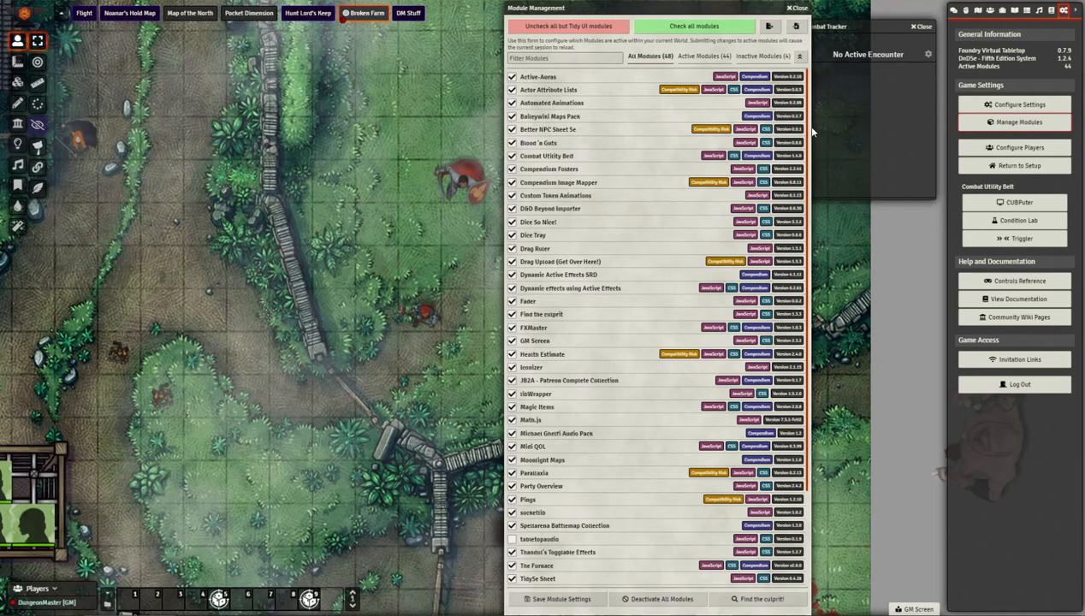
{"action": "scroll", "coordinate": [770, 256], "scroll_direction": "down", "scroll_amount": 3}
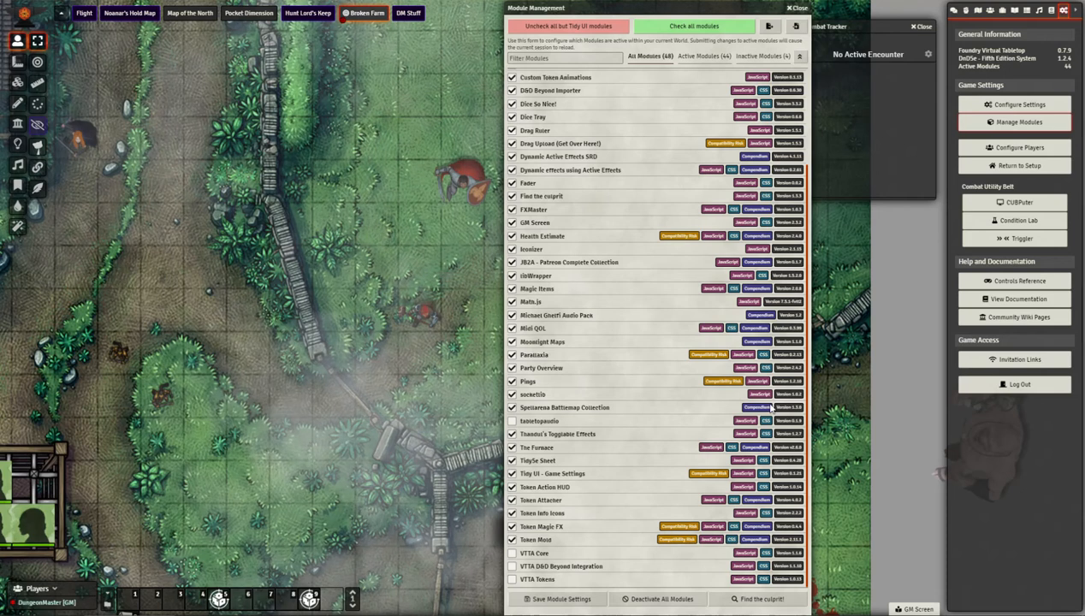
{"action": "scroll", "coordinate": [807, 325], "scroll_direction": "up", "scroll_amount": 3}
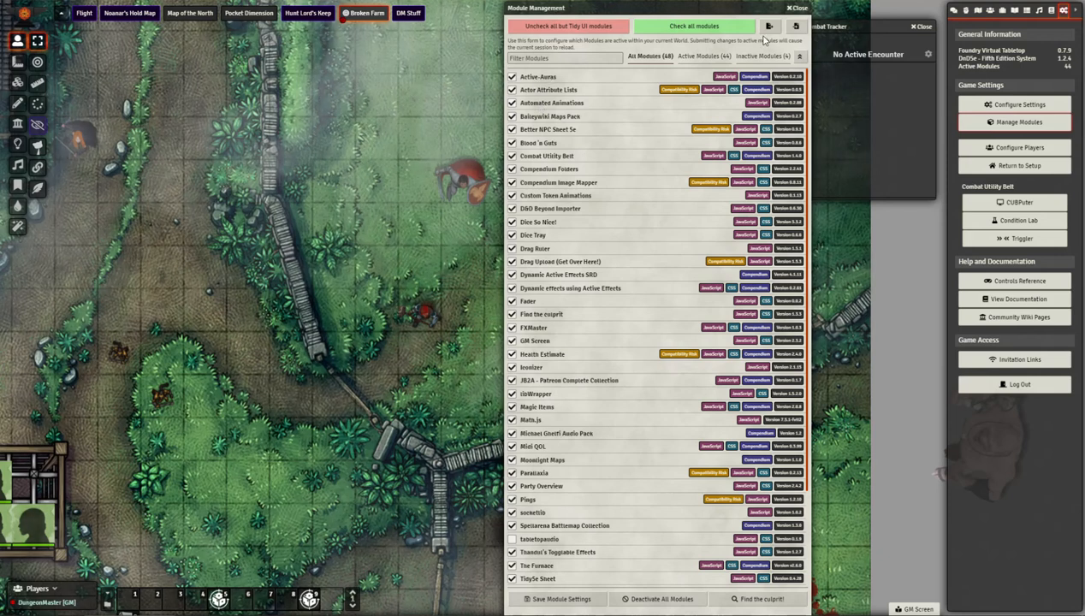
{"action": "left_click", "coordinate": [797, 9]}
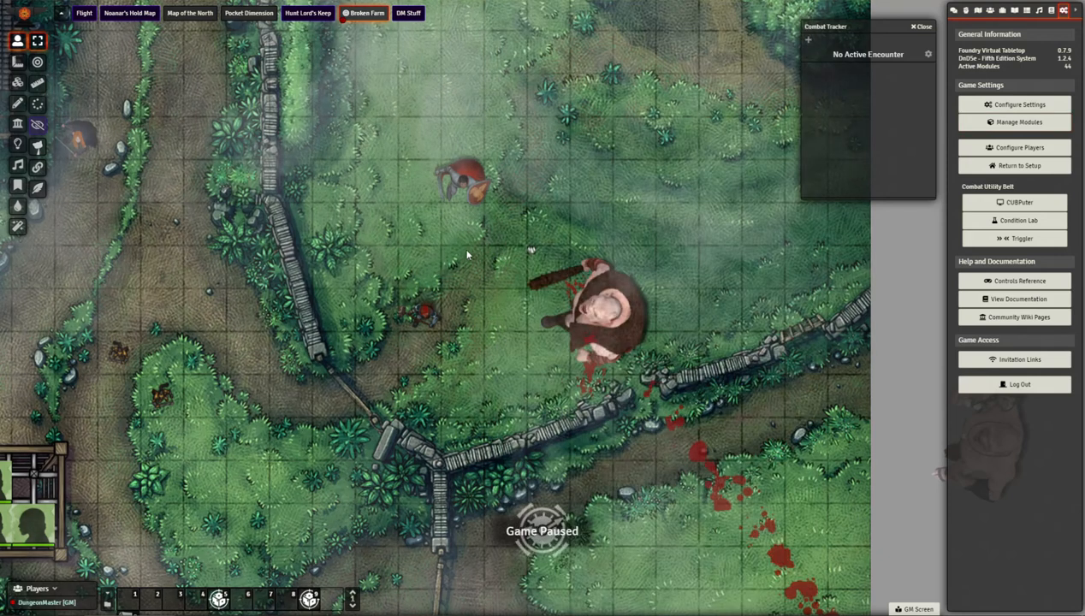
Display the chat log in place of the game settings.
{"action": "left_click", "coordinate": [425, 314]}
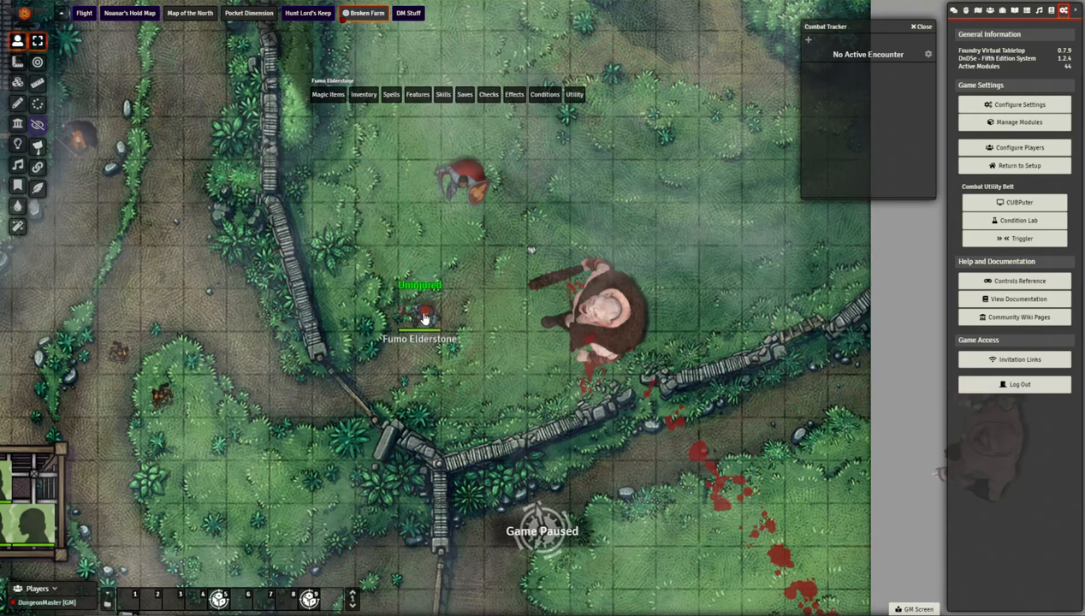
{"action": "left_click", "coordinate": [954, 11]}
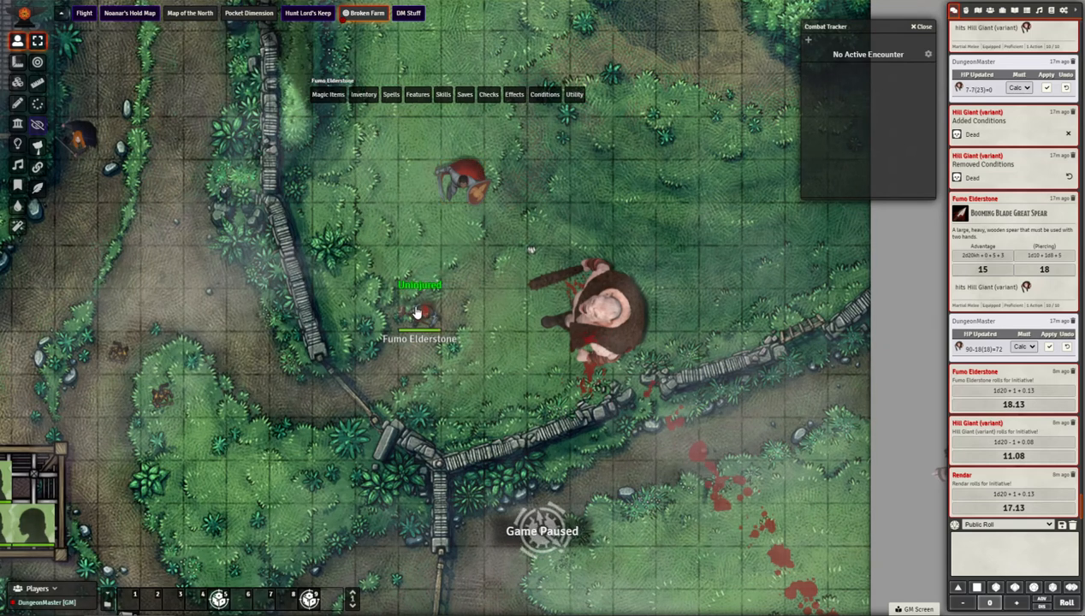
{"action": "left_click", "coordinate": [416, 360]}
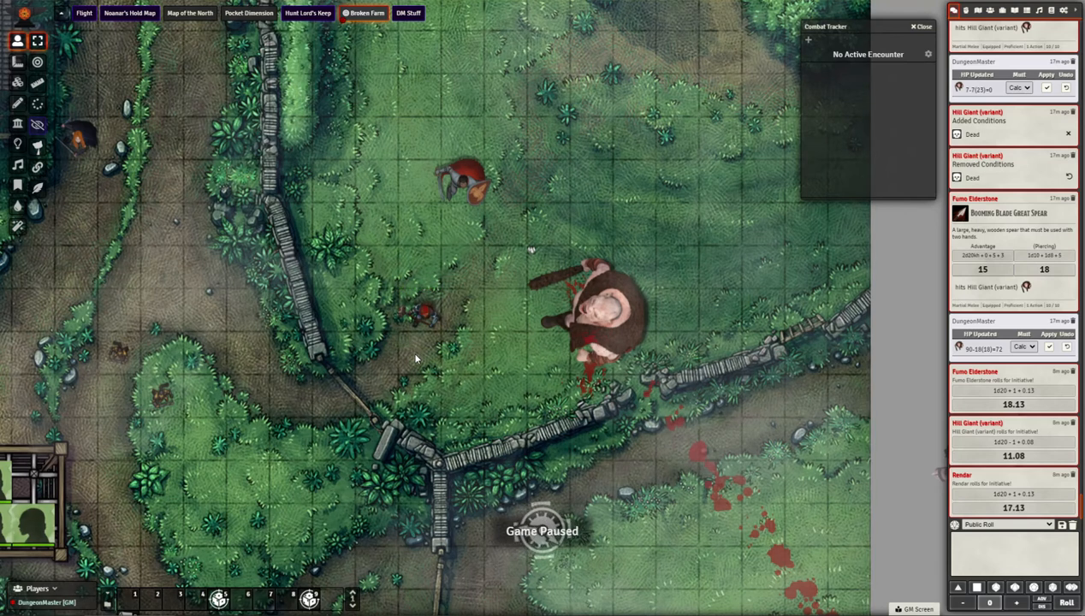
{"action": "left_click", "coordinate": [426, 310]}
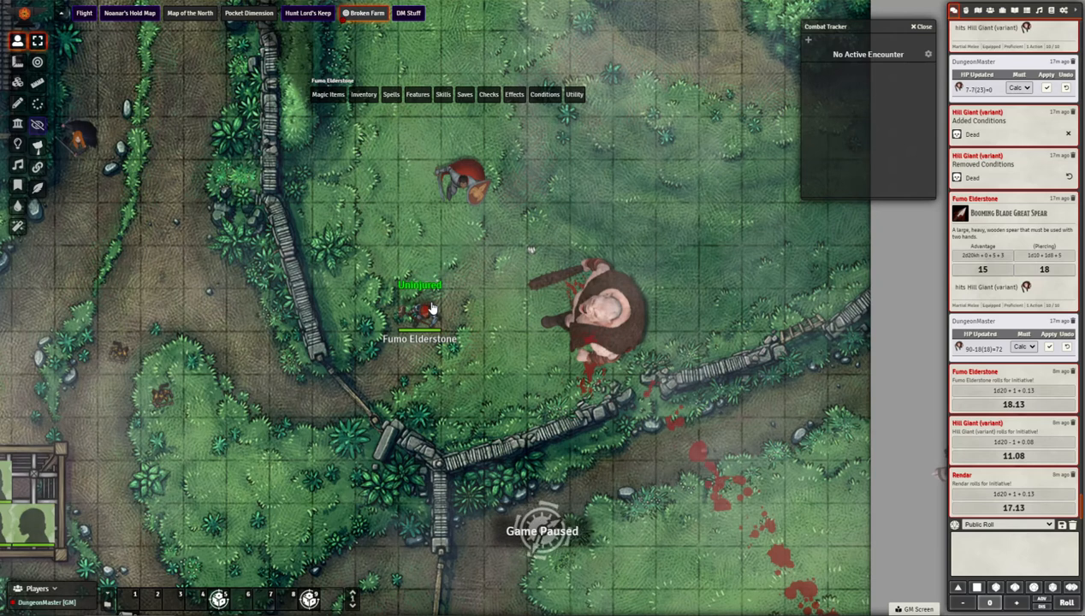
{"action": "left_click", "coordinate": [464, 180]}
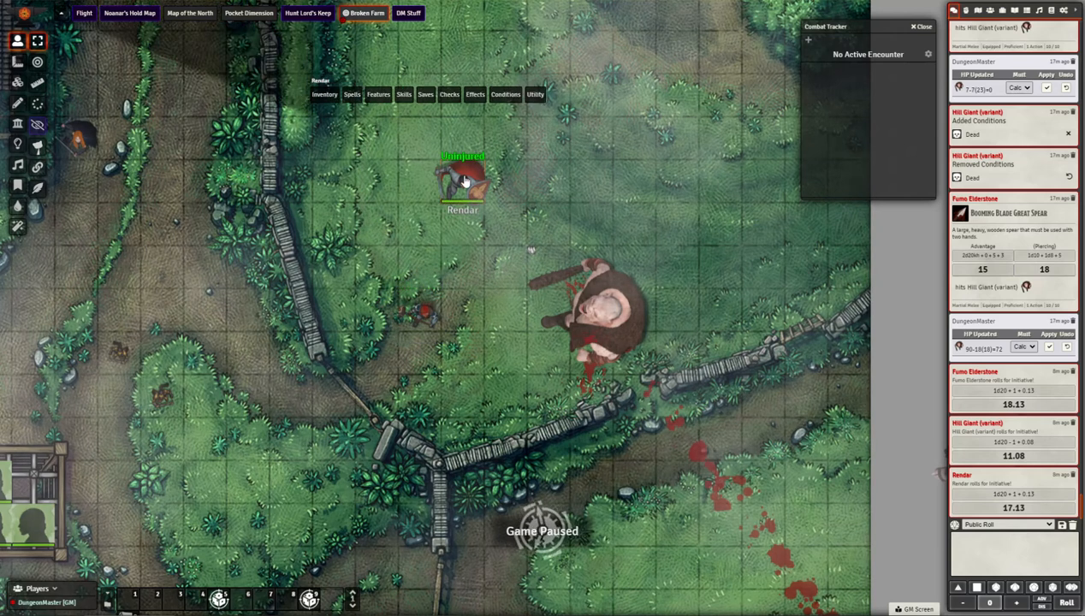
Start a new animation on the dwarf token using the 04 Circle 500x500 webm from the TMFX/OutFlow/Circle folder.
{"action": "left_click", "coordinate": [417, 315]}
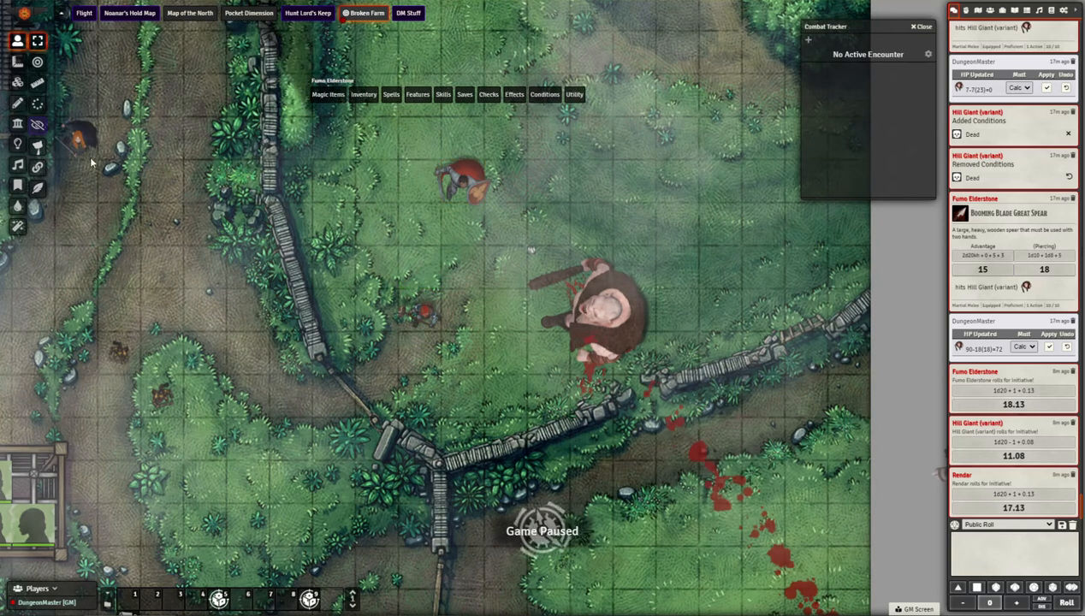
{"action": "left_click", "coordinate": [37, 108]}
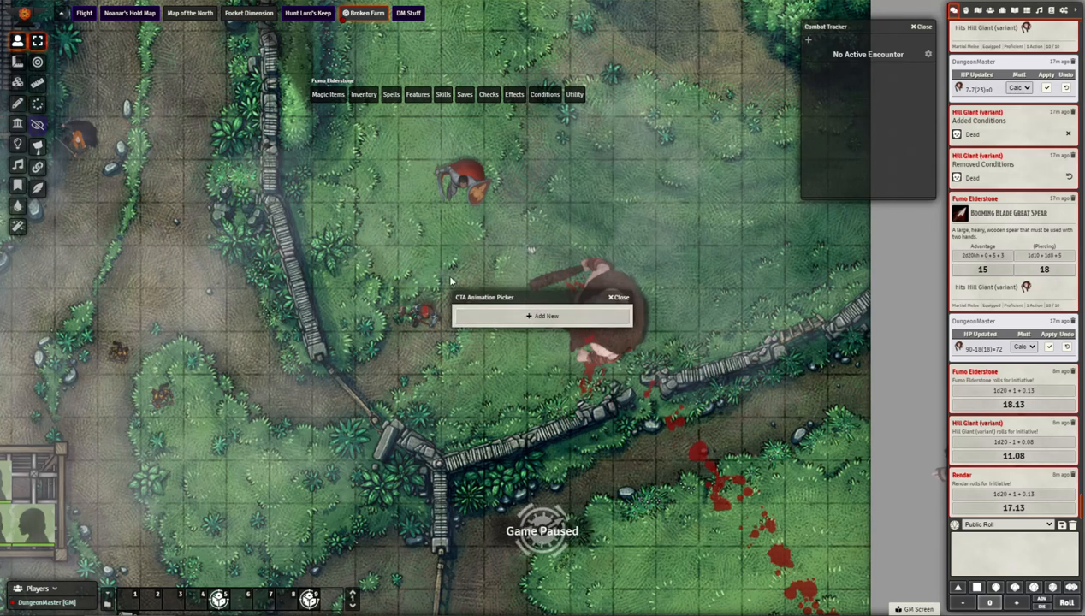
{"action": "left_click_drag", "start_coordinate": [527, 297], "coordinate": [228, 322]}
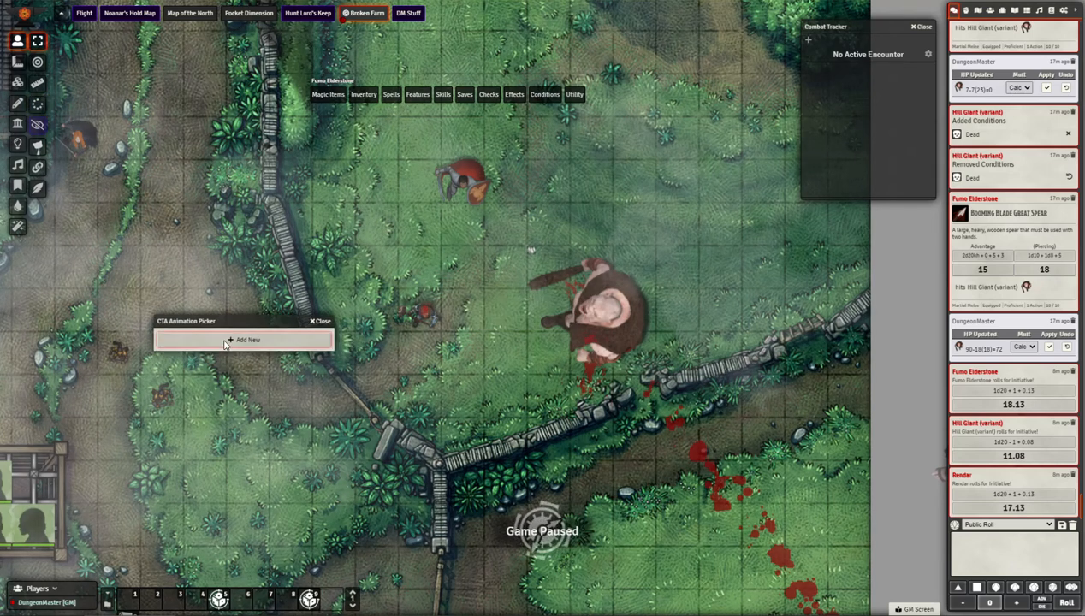
{"action": "left_click", "coordinate": [225, 339]}
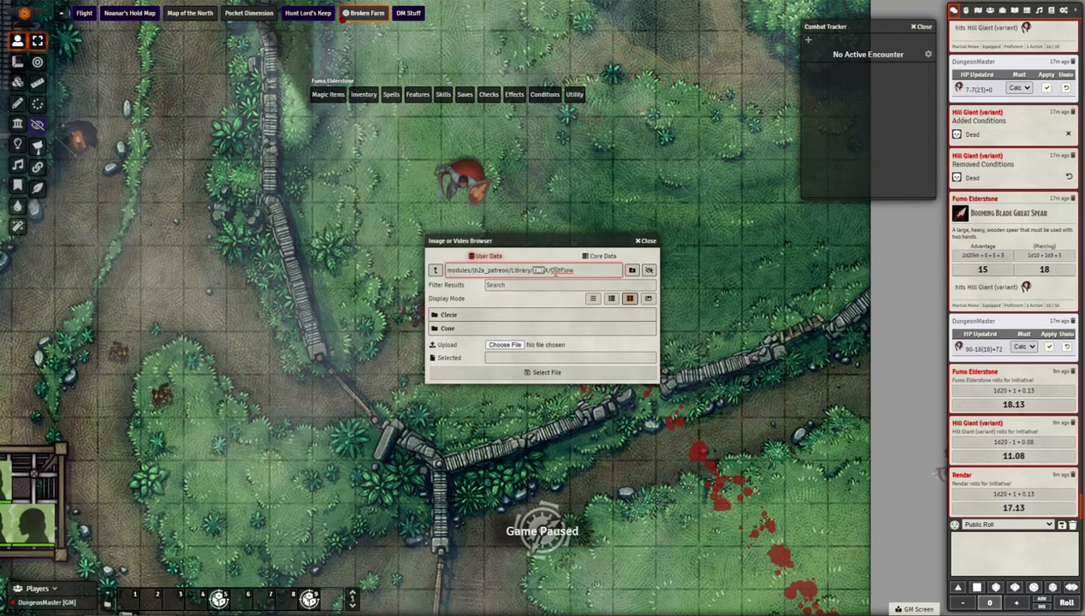
{"action": "left_click", "coordinate": [448, 316]}
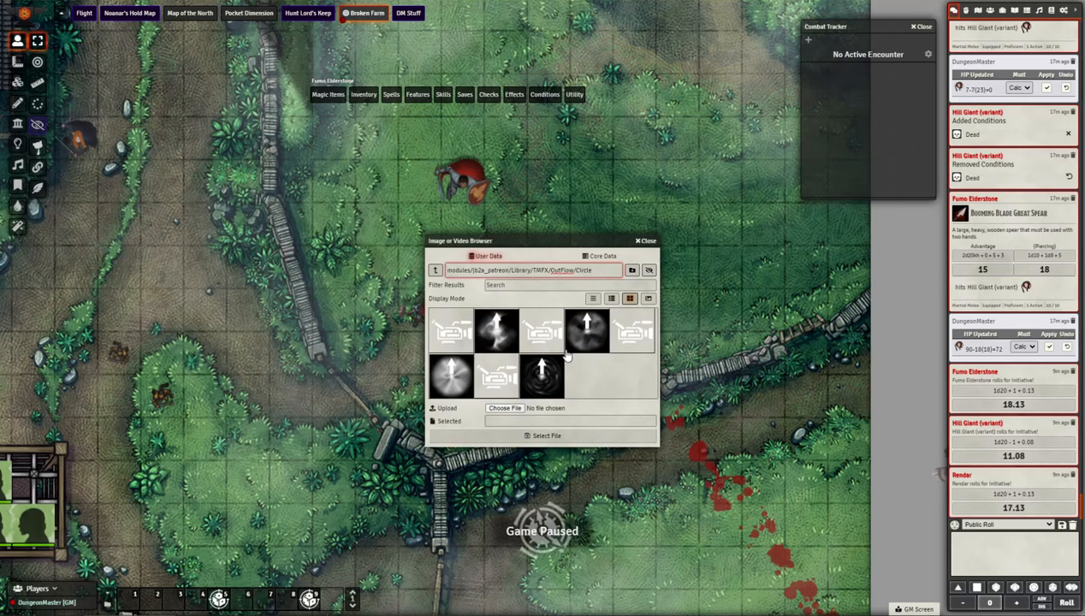
{"action": "left_click", "coordinate": [495, 386]}
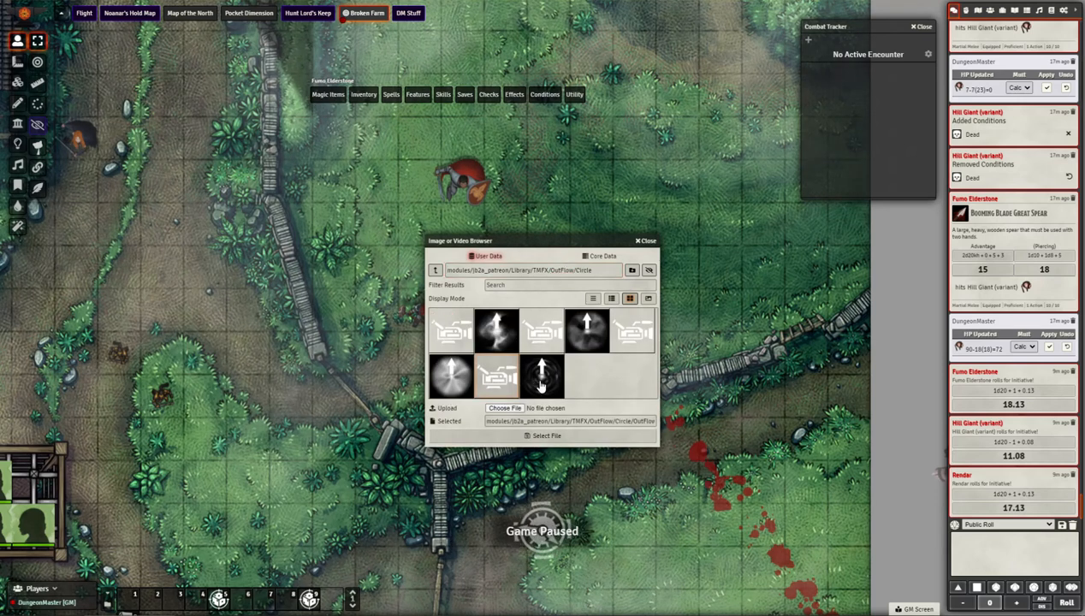
{"action": "left_click", "coordinate": [547, 436]}
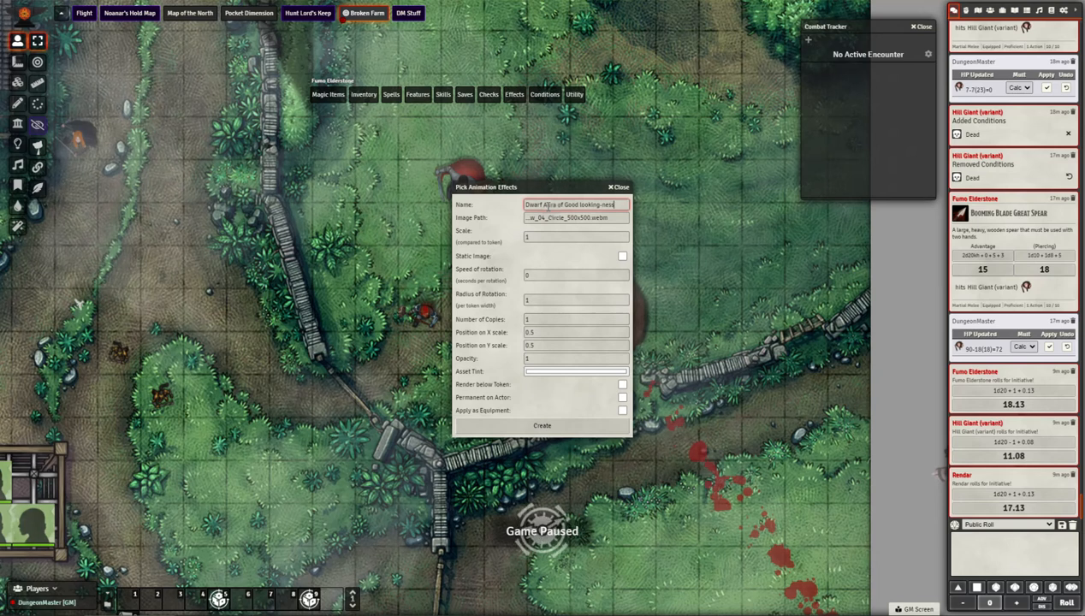
Name the effect "Dwarf Aura of Good looking-ness", make it a static image that is permanent on the actor, and create it.
{"action": "key", "text": "Tab"}
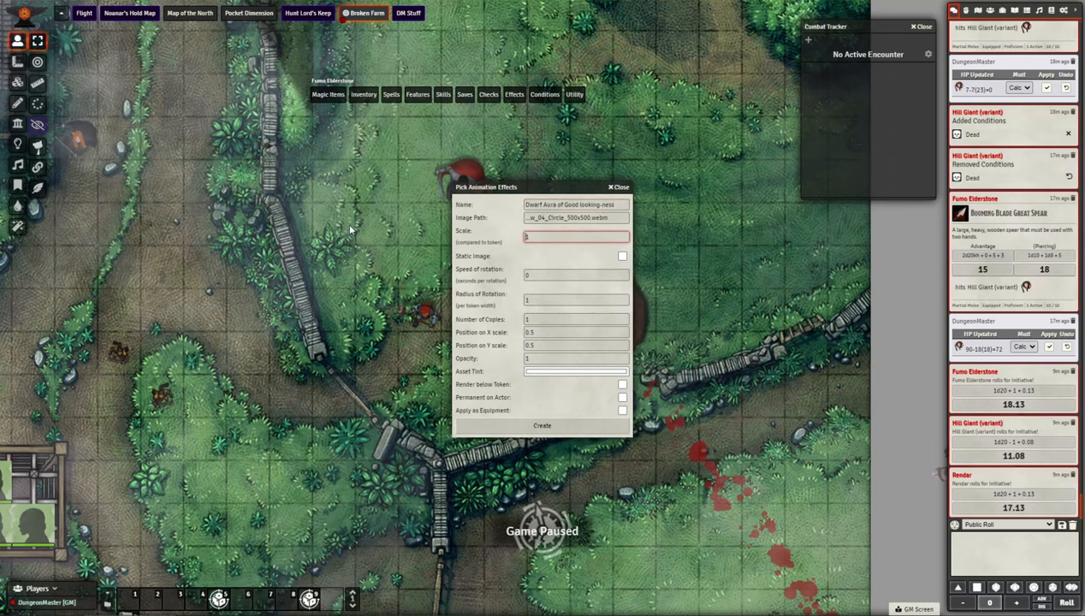
{"action": "left_click", "coordinate": [622, 257]}
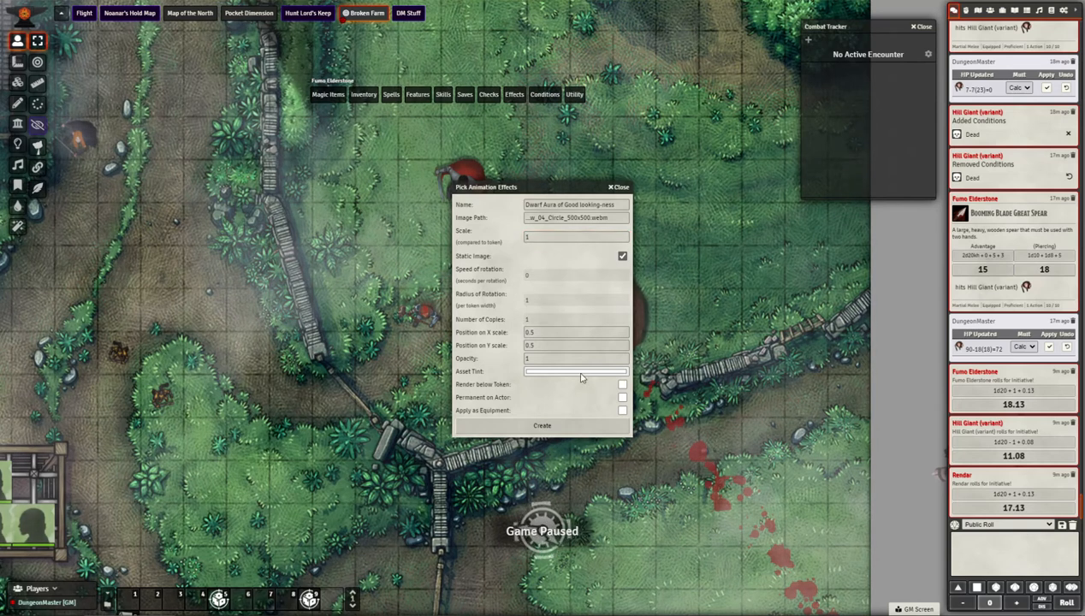
{"action": "left_click_drag", "start_coordinate": [544, 186], "coordinate": [735, 189]}
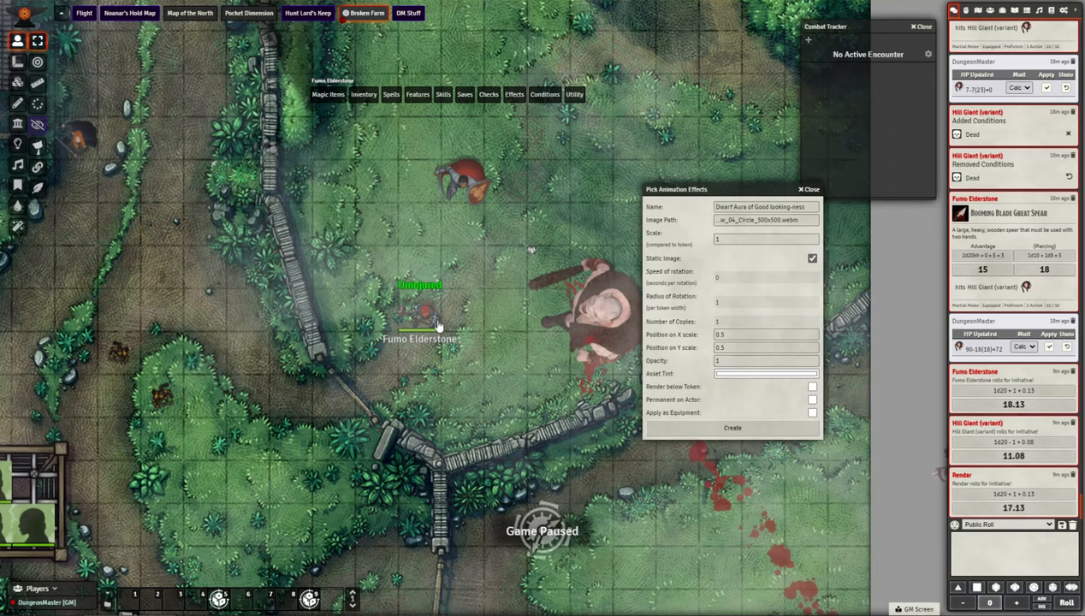
{"action": "left_click", "coordinate": [812, 399]}
{"action": "left_click", "coordinate": [743, 431]}
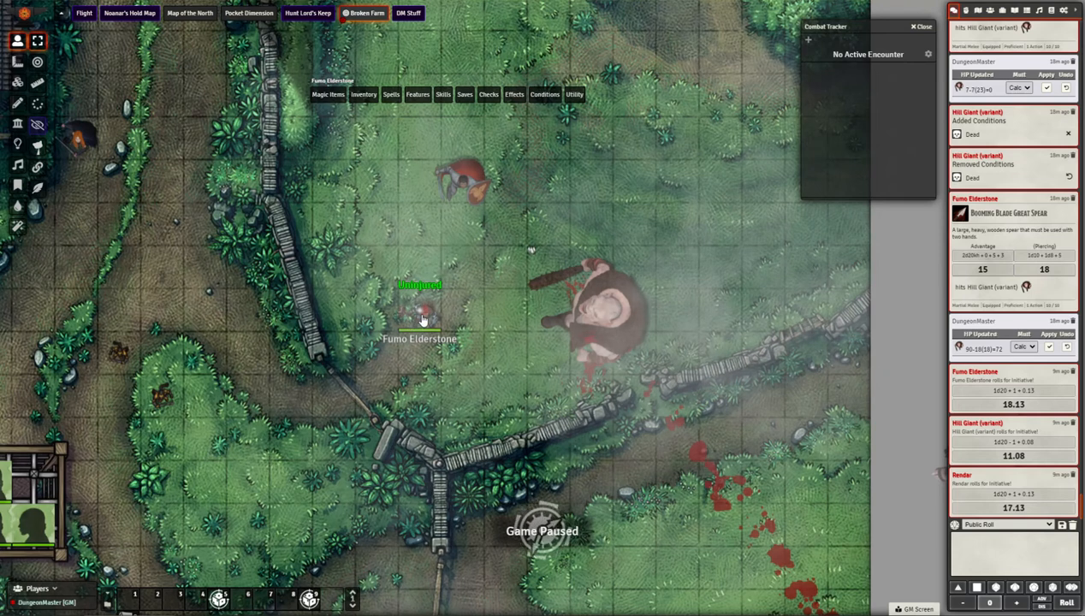
Move the dwarf token one square down and back up to test that the aura follows it.
{"action": "key", "text": "Down"}
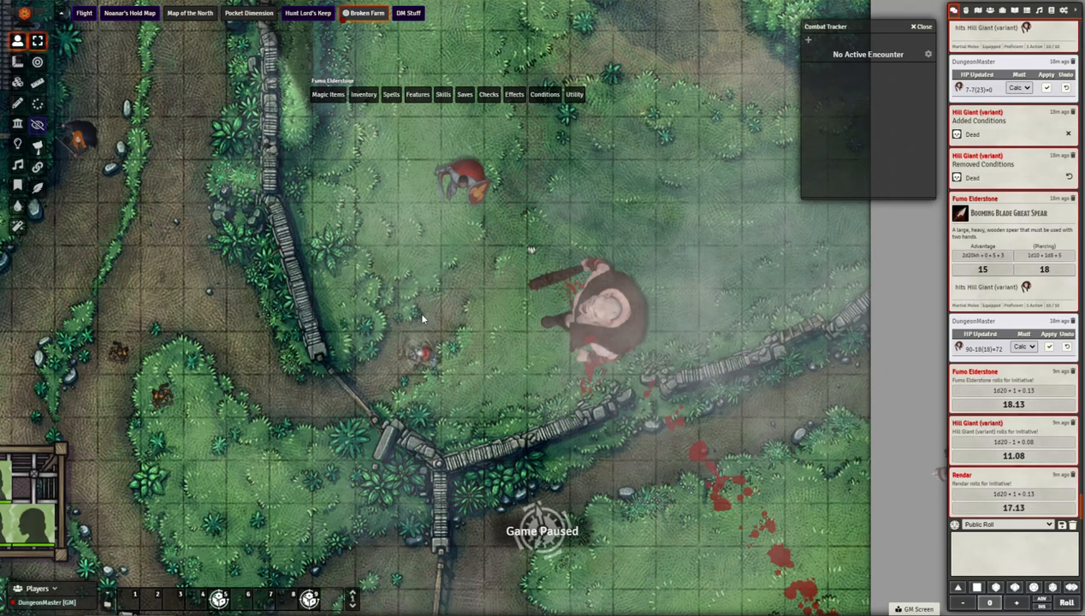
{"action": "key", "text": "Up"}
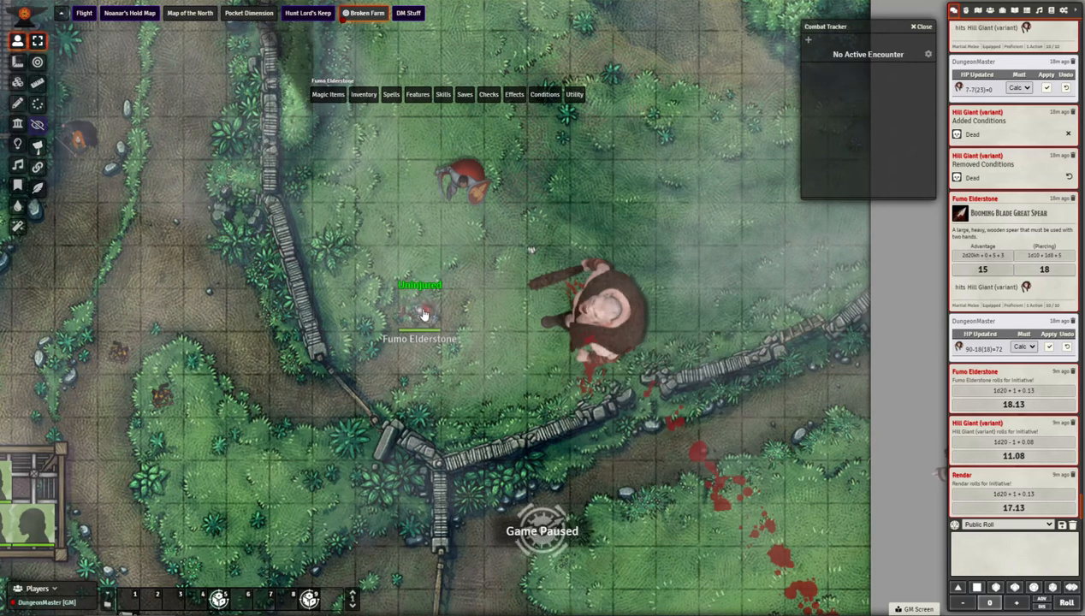
Update the dwarf token's "Dwarf Aura of Good looking-ness" animation to a scale of 2.
{"action": "left_click", "coordinate": [38, 104]}
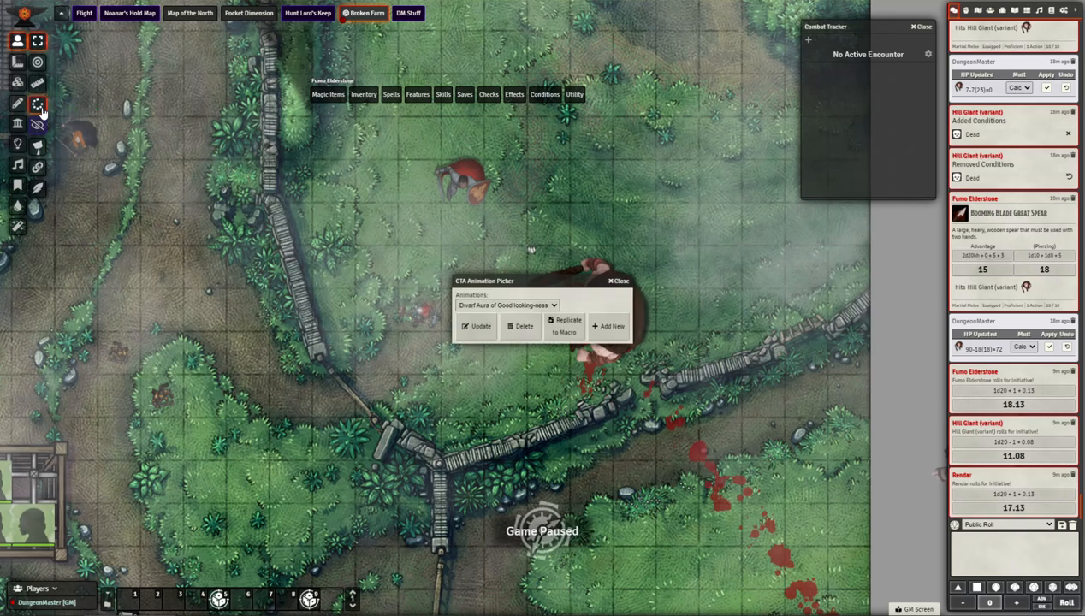
{"action": "left_click", "coordinate": [552, 306]}
{"action": "left_click", "coordinate": [552, 309]}
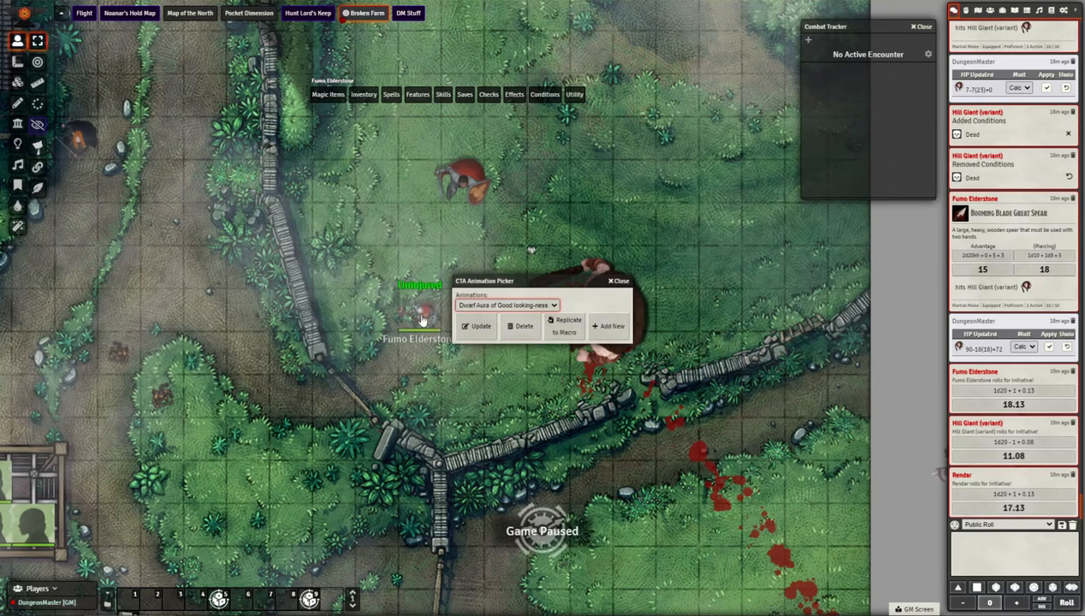
{"action": "left_click", "coordinate": [500, 309]}
{"action": "left_click", "coordinate": [499, 310]}
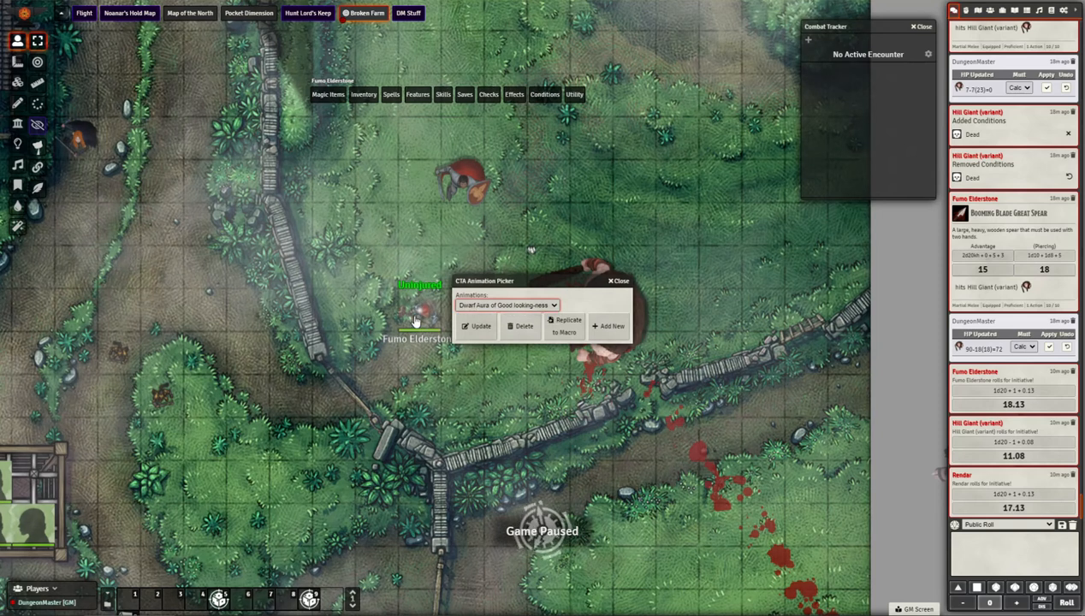
{"action": "left_click", "coordinate": [478, 326]}
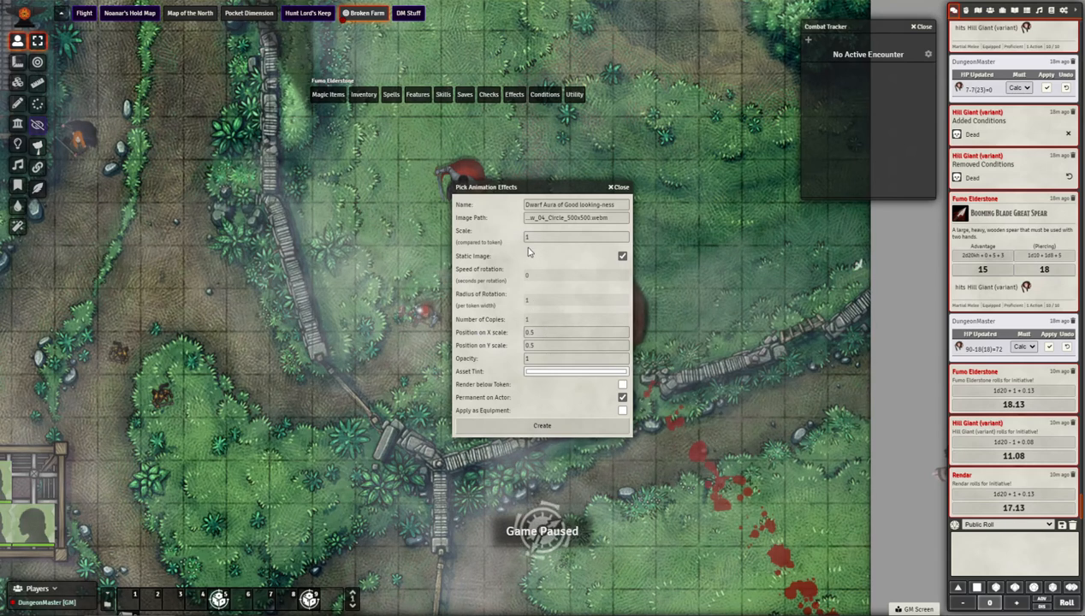
{"action": "type", "text": "2"}
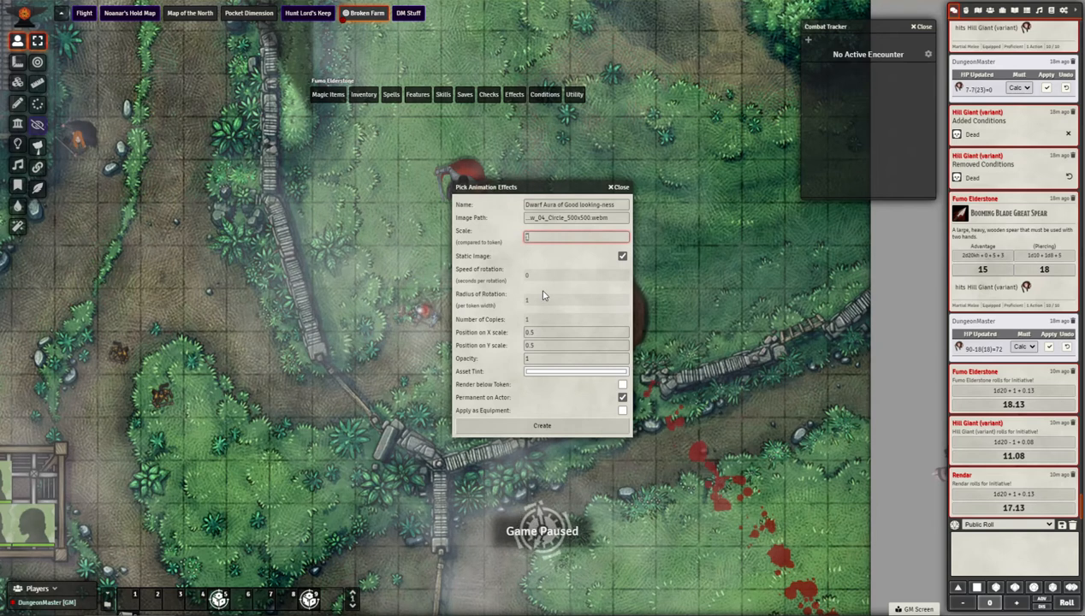
{"action": "left_click", "coordinate": [622, 400]}
{"action": "left_click", "coordinate": [544, 424]}
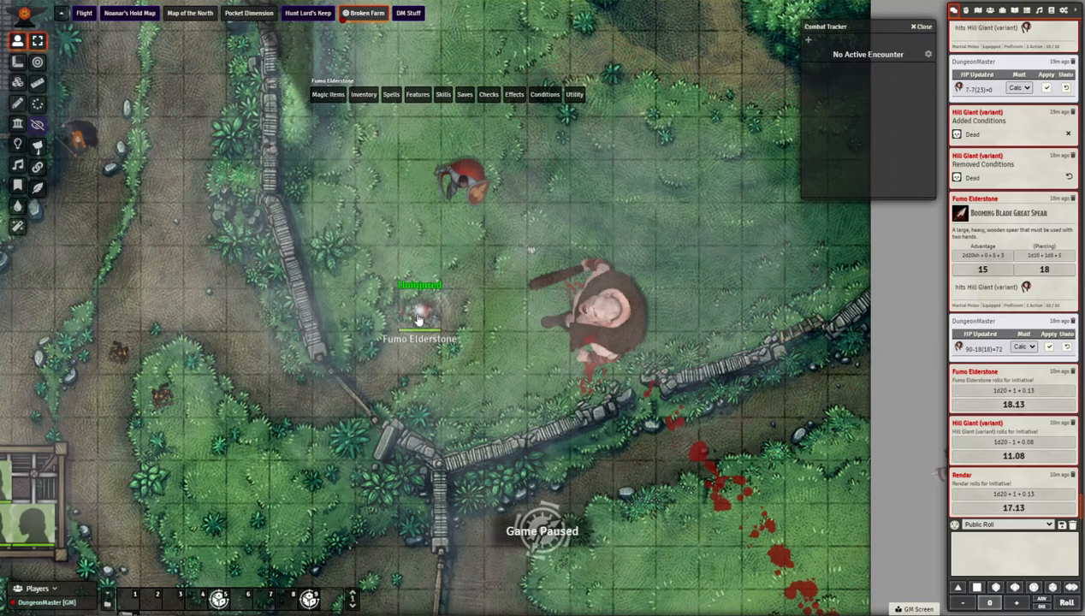
Enlarge the dwarf's aura animation to a scale of 3.
{"action": "left_click", "coordinate": [38, 104]}
{"action": "left_click", "coordinate": [476, 326]}
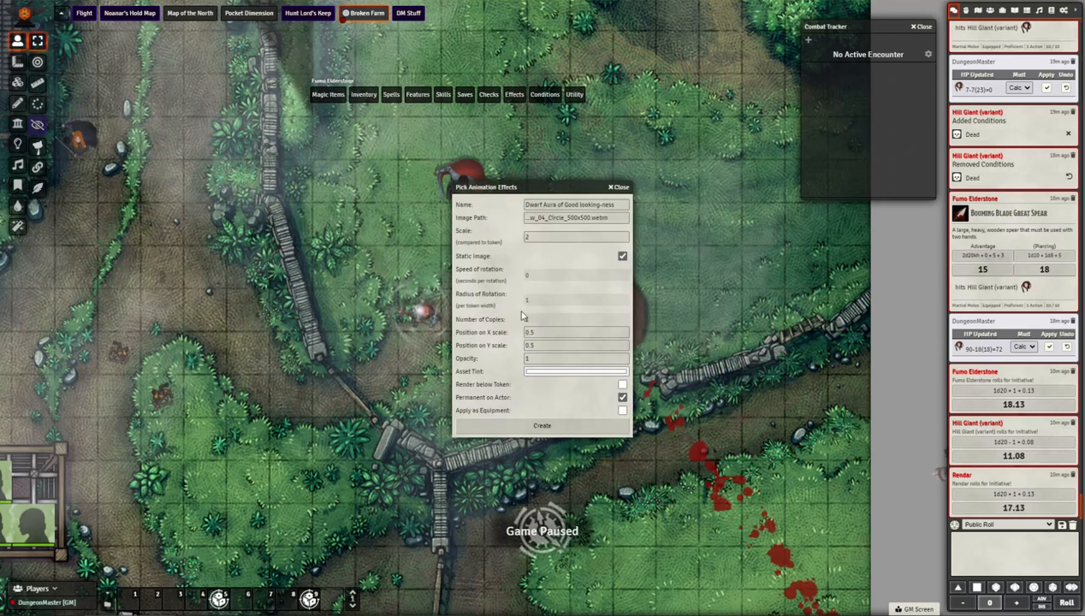
{"action": "left_click_drag", "start_coordinate": [540, 237], "coordinate": [489, 240]}
{"action": "type", "text": "3"}
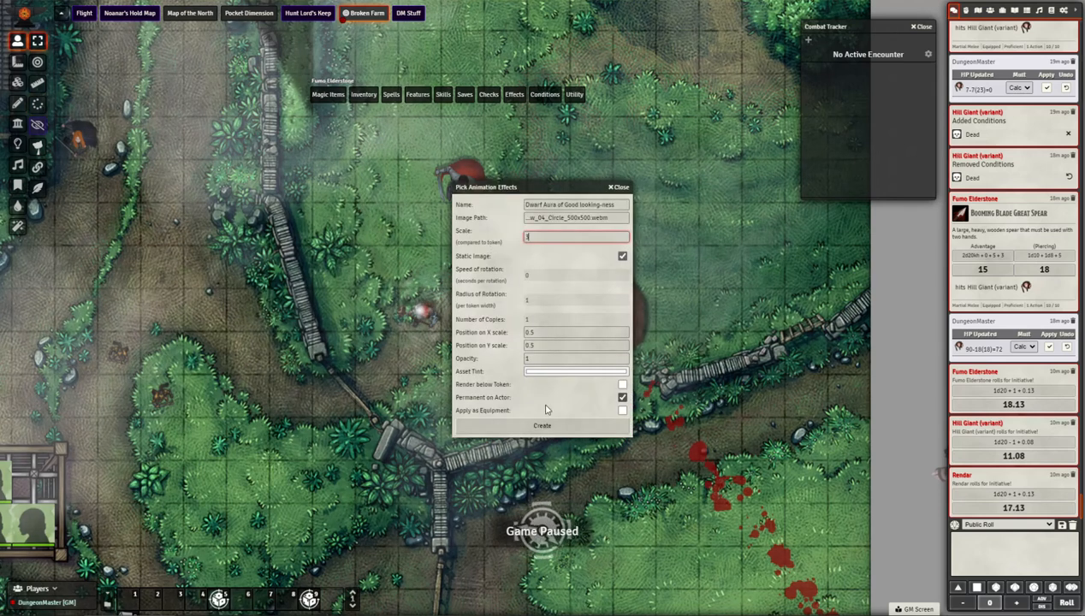
{"action": "left_click", "coordinate": [543, 426]}
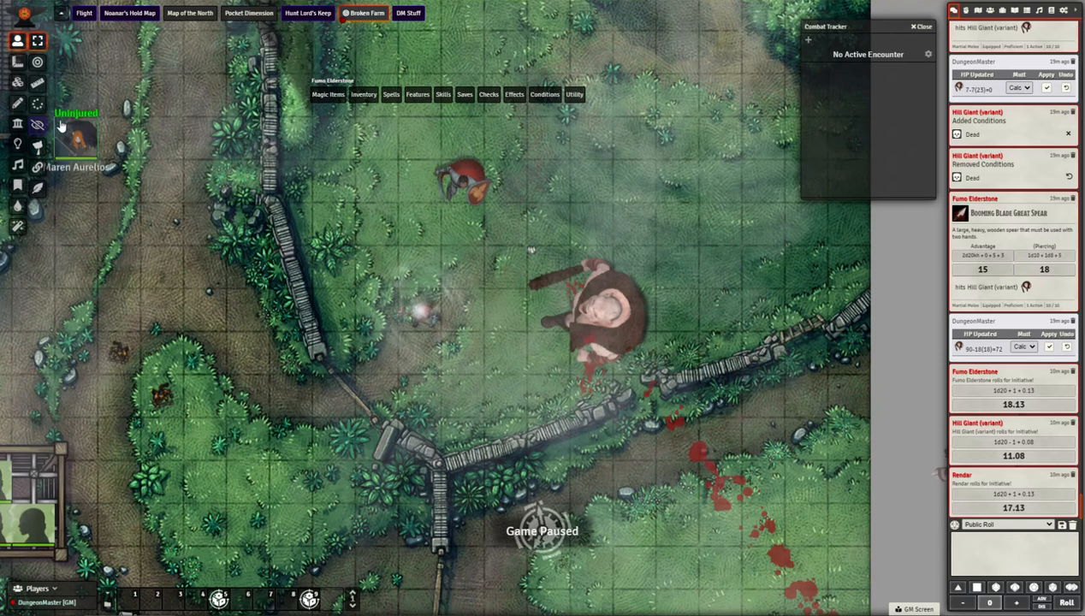
Set the scale of the dwarf's aura animation to 5 and apply the update.
{"action": "left_click", "coordinate": [38, 105]}
{"action": "left_click", "coordinate": [483, 328]}
{"action": "left_click_drag", "start_coordinate": [545, 237], "coordinate": [502, 239]}
{"action": "type", "text": "3"}
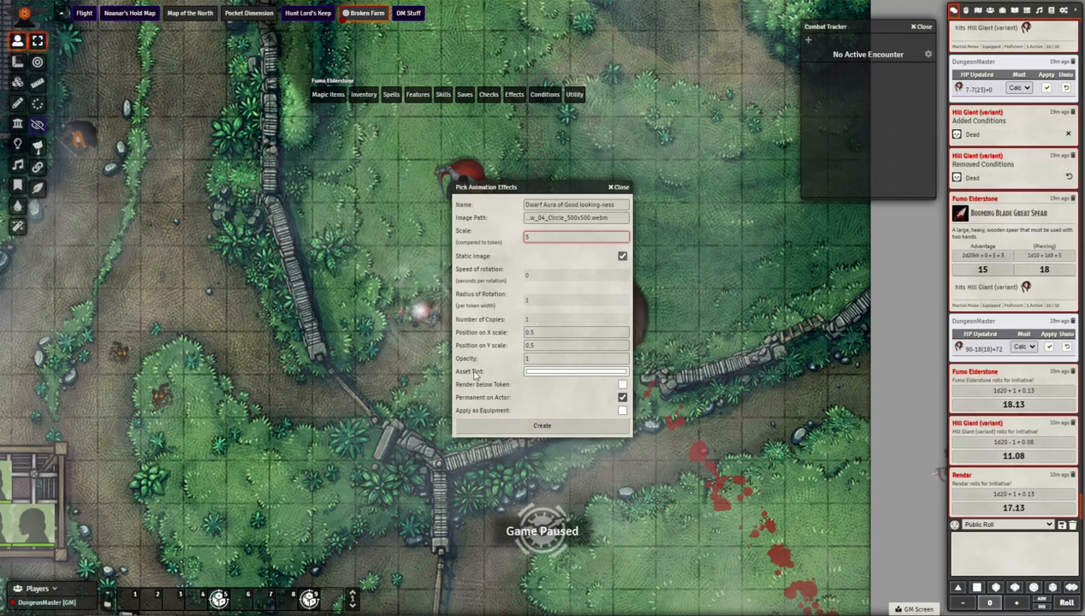
{"action": "left_click", "coordinate": [523, 418]}
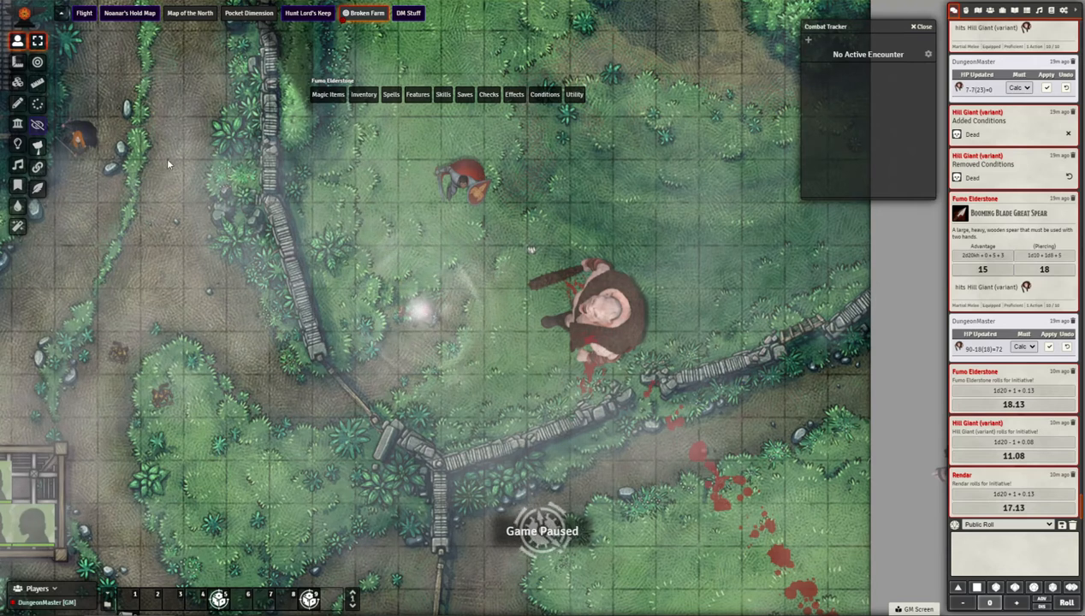
Set the opacity of the dwarf's "Dwarf Aura of Good looking-ness" animation to .5 and apply the update.
{"action": "left_click", "coordinate": [43, 109]}
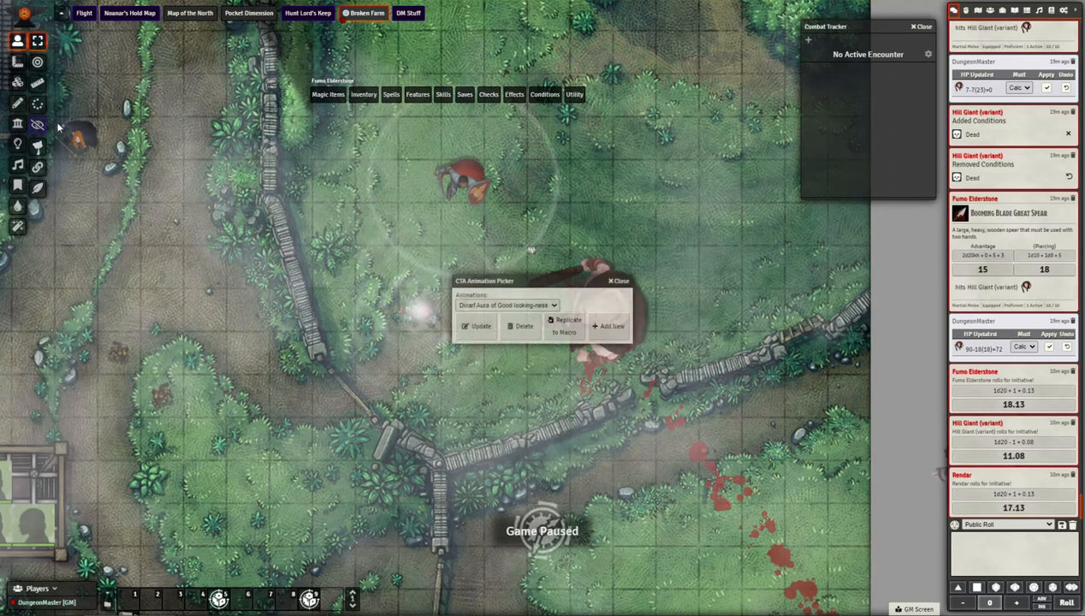
{"action": "left_click", "coordinate": [476, 326]}
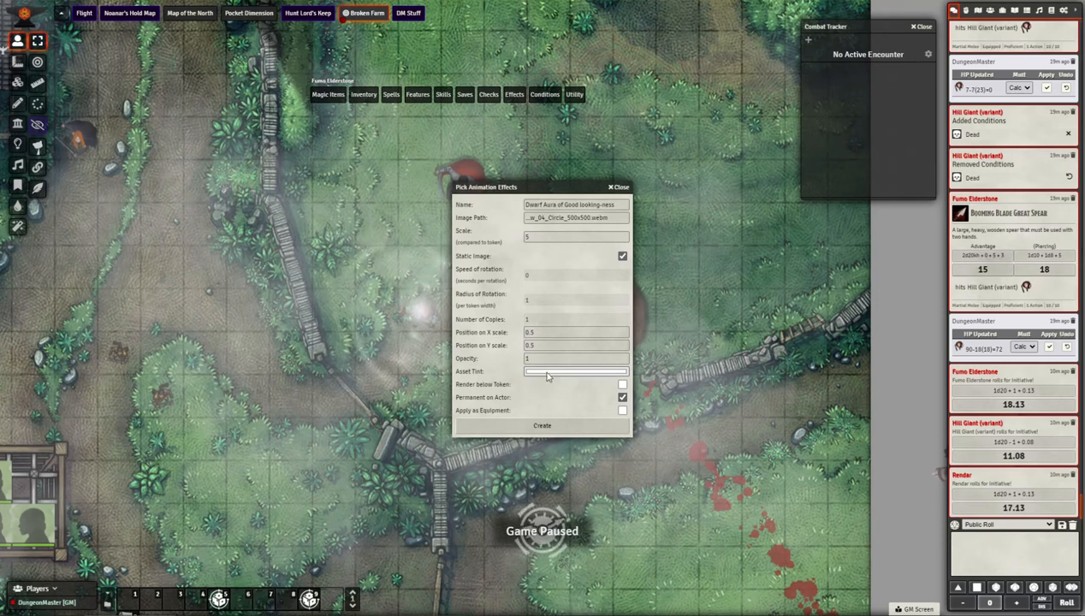
{"action": "left_click_drag", "start_coordinate": [535, 359], "coordinate": [510, 363]}
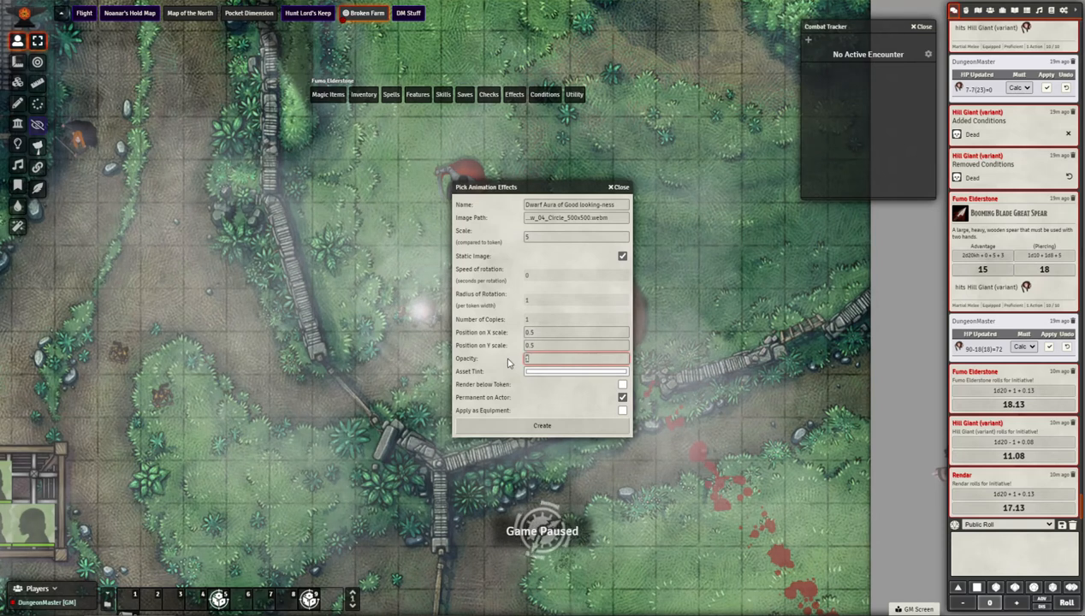
{"action": "type", "text": ".5"}
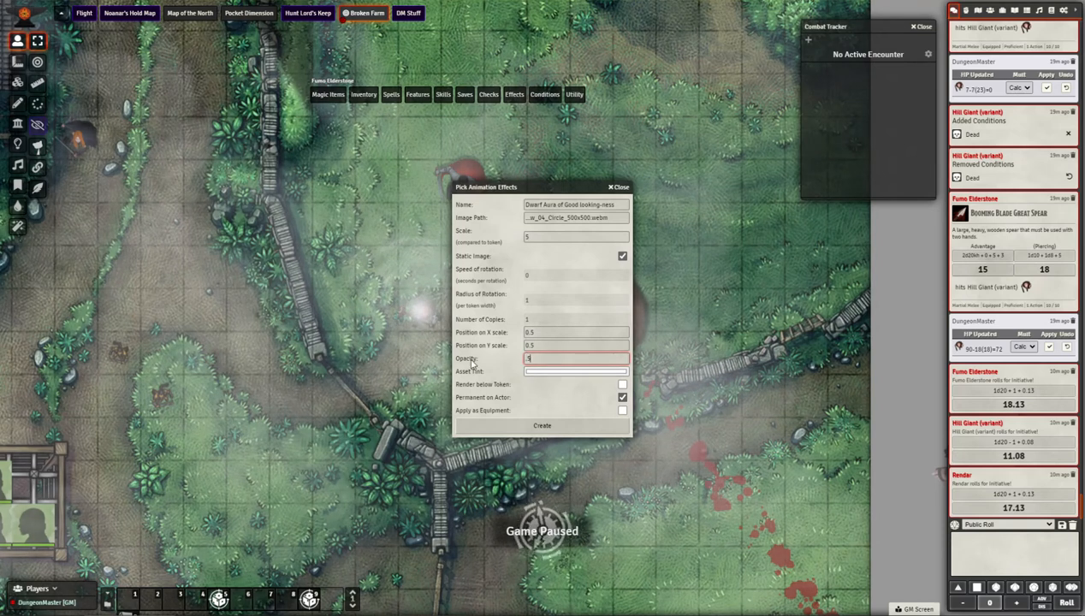
{"action": "left_click", "coordinate": [515, 432]}
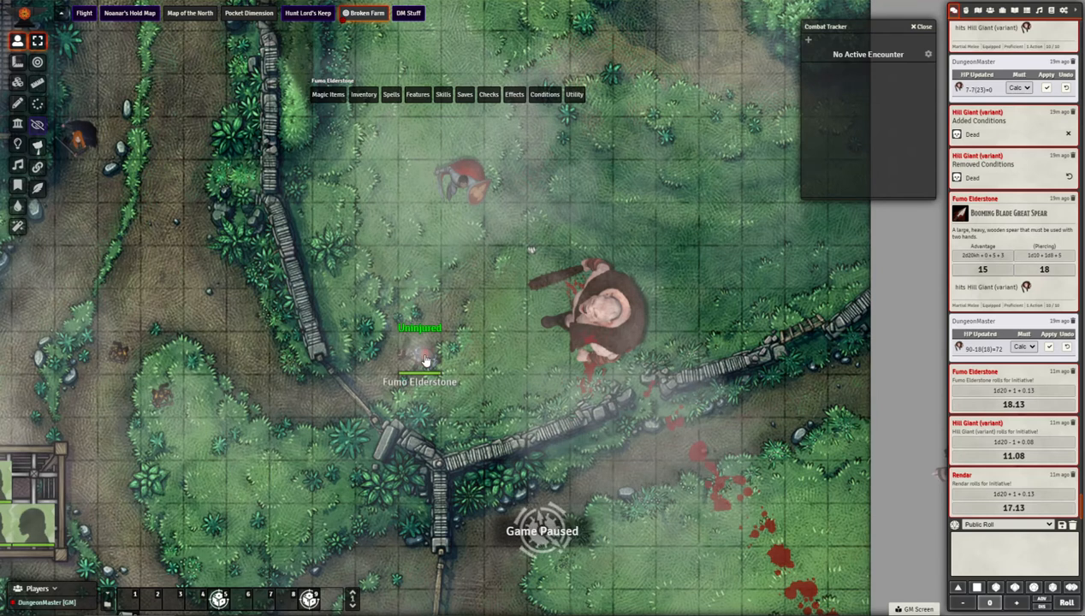
Open the dwarf token's character sheet to view the inventory.
{"action": "scroll", "coordinate": [463, 391], "scroll_direction": "up", "scroll_amount": 3}
{"action": "left_click_drag", "start_coordinate": [469, 368], "coordinate": [503, 391]}
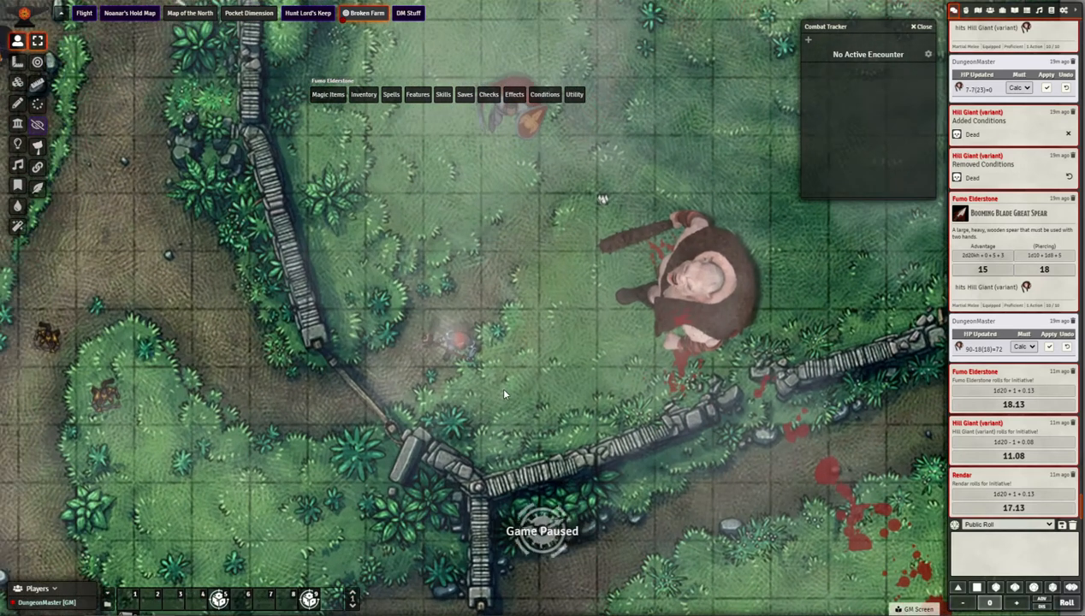
{"action": "double_click", "coordinate": [458, 349]}
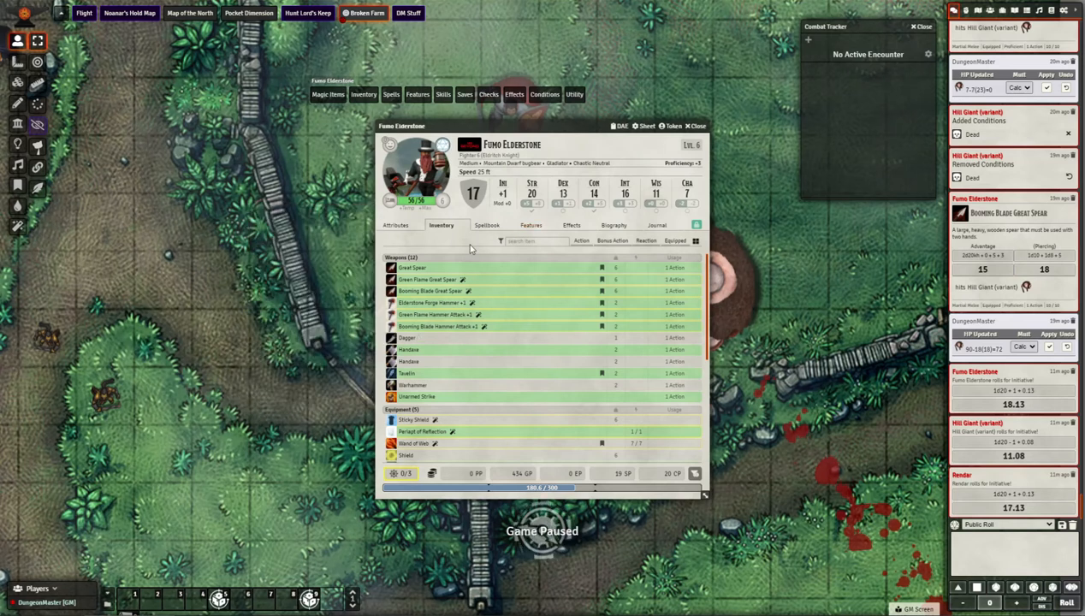
{"action": "mouse_move", "coordinate": [534, 343]}
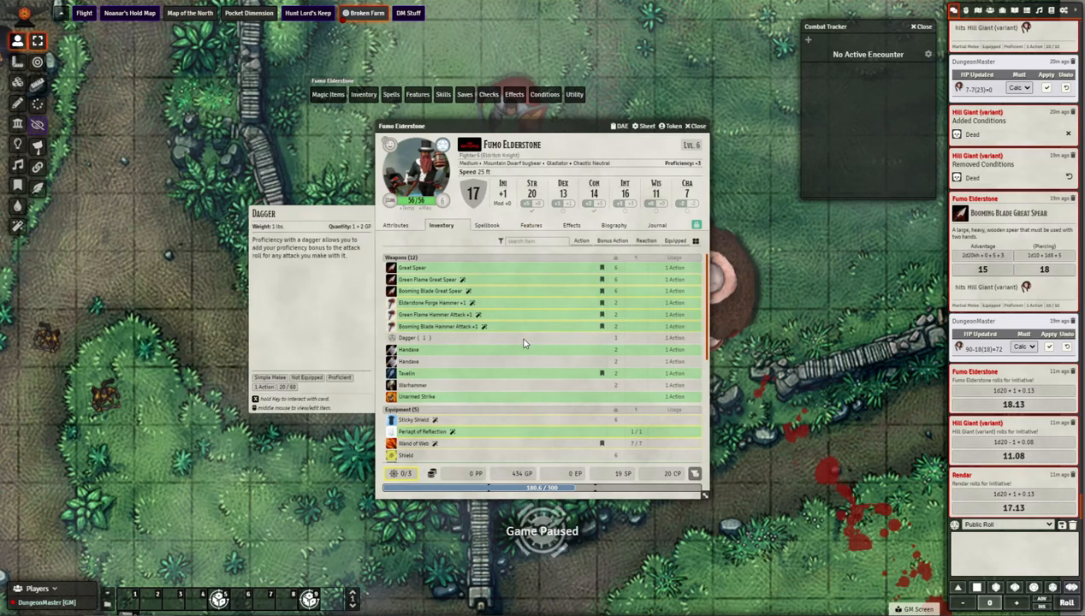
Create a new world item named "So Hot" with the type Equipment.
{"action": "left_click", "coordinate": [1002, 12]}
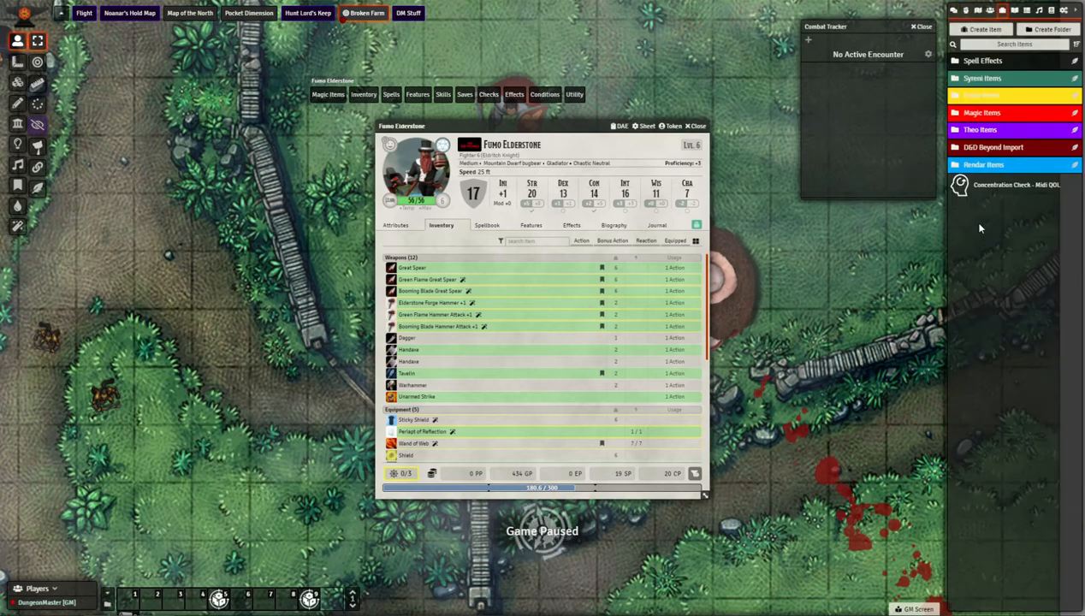
{"action": "left_click", "coordinate": [989, 32]}
{"action": "left_click", "coordinate": [888, 45]}
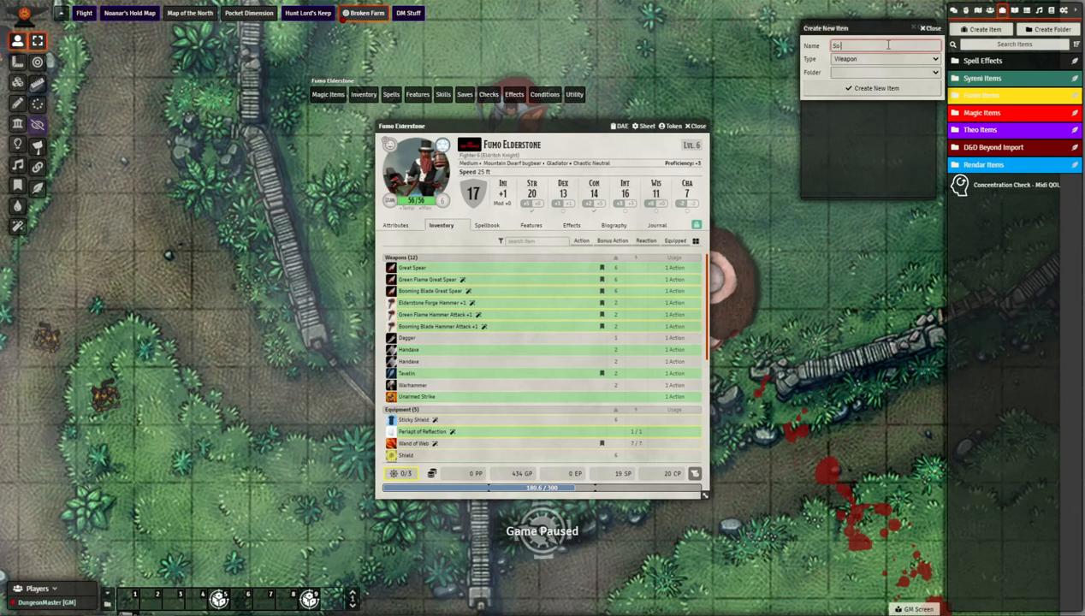
{"action": "left_click", "coordinate": [861, 58]}
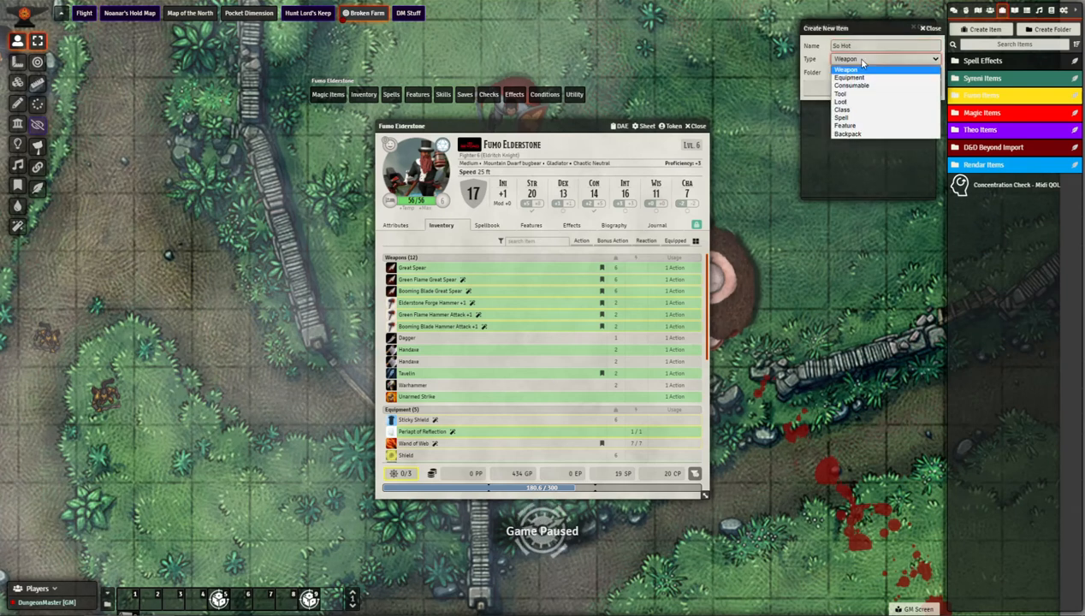
{"action": "left_click", "coordinate": [849, 77]}
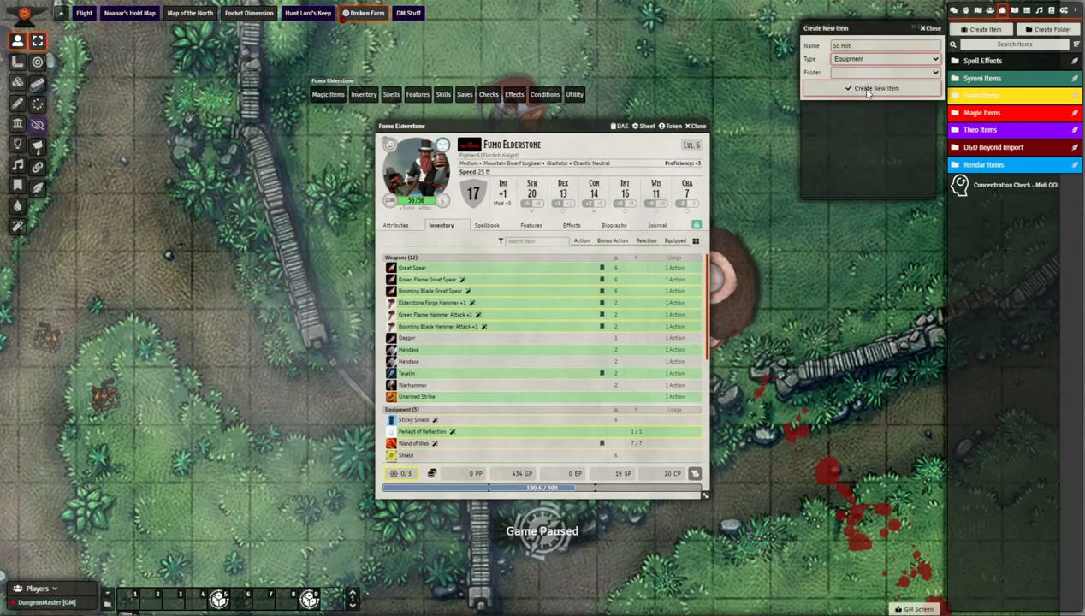
{"action": "left_click", "coordinate": [860, 88]}
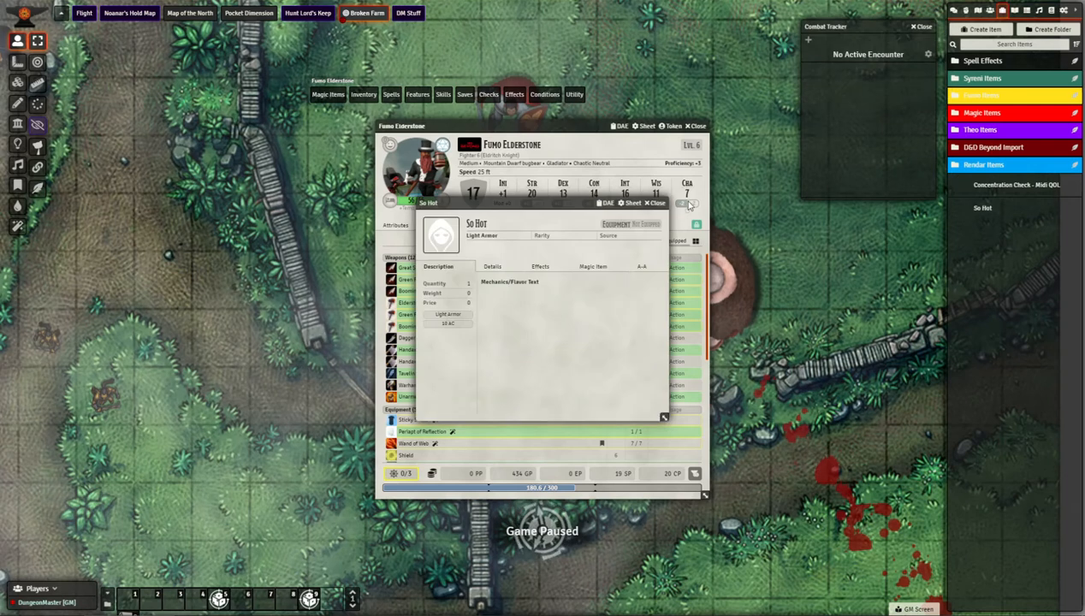
Reopen the So Hot item and add a new passive effect to it.
{"action": "left_click", "coordinate": [653, 204]}
{"action": "left_click", "coordinate": [984, 210]}
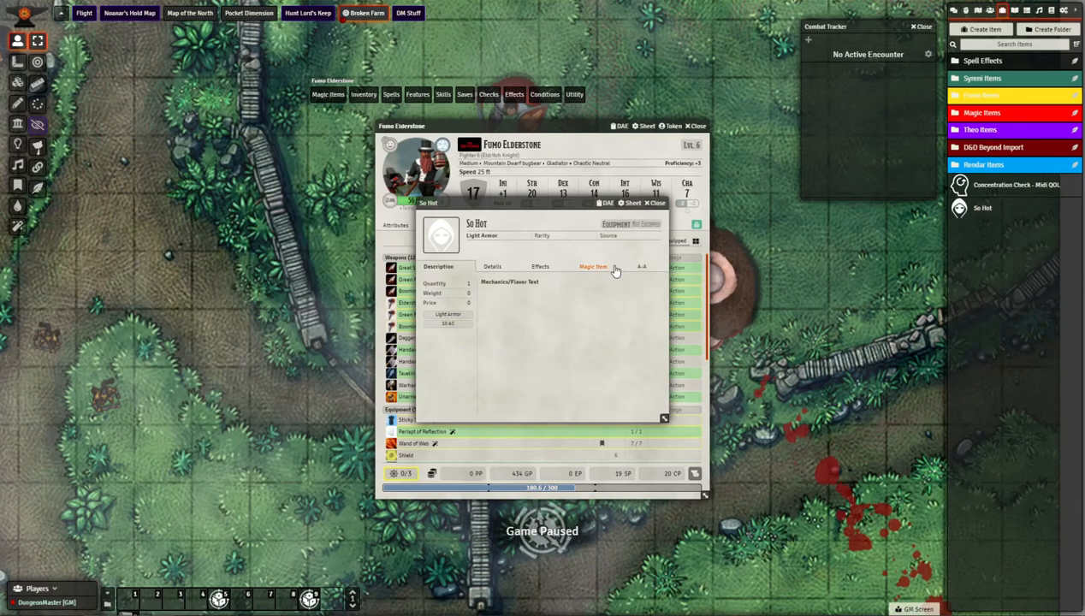
{"action": "left_click", "coordinate": [543, 267]}
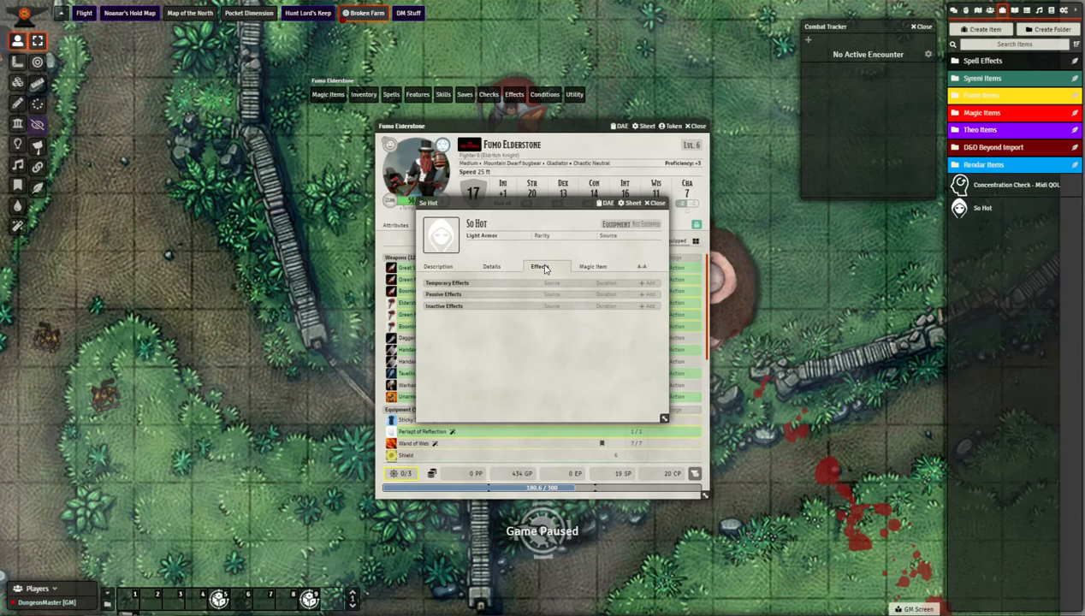
{"action": "left_click", "coordinate": [648, 295]}
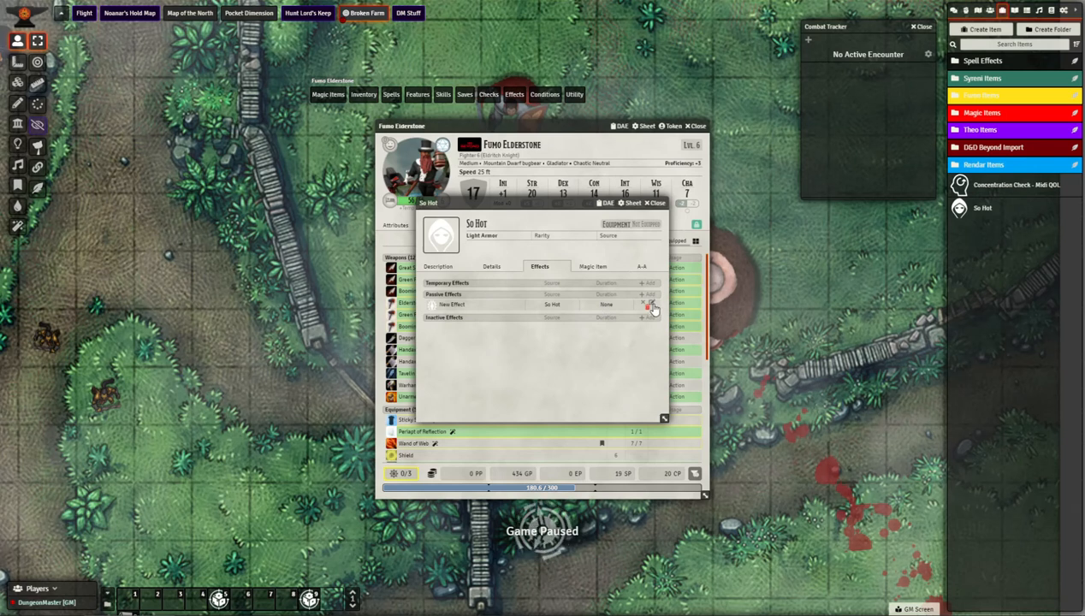
Open the So Hot item's new passive effect for editing and label it "Hotness Effect".
{"action": "left_click", "coordinate": [652, 306]}
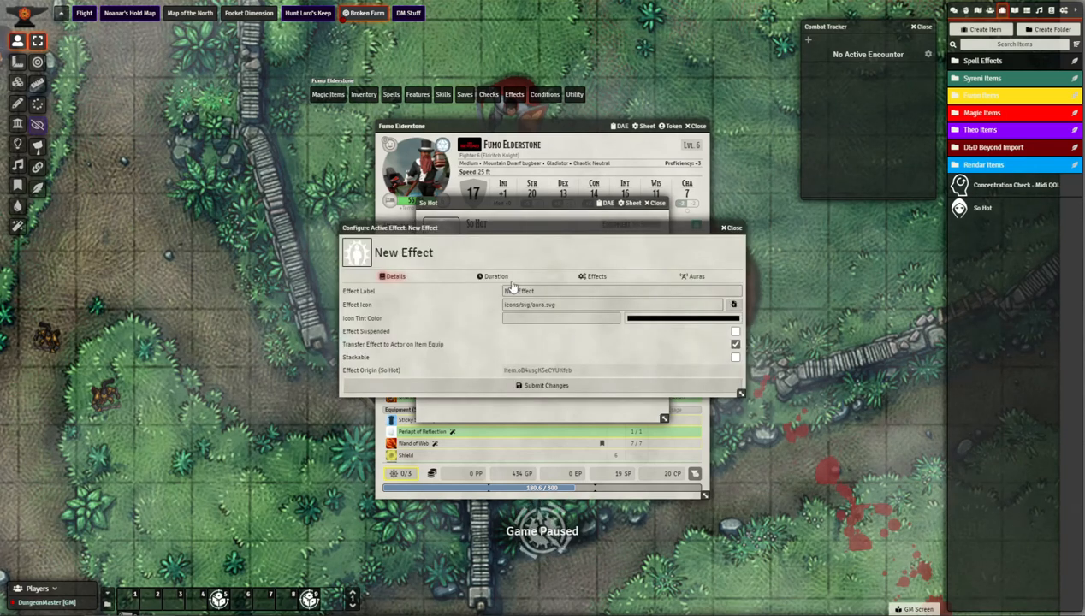
{"action": "left_click_drag", "start_coordinate": [541, 296], "coordinate": [488, 295]}
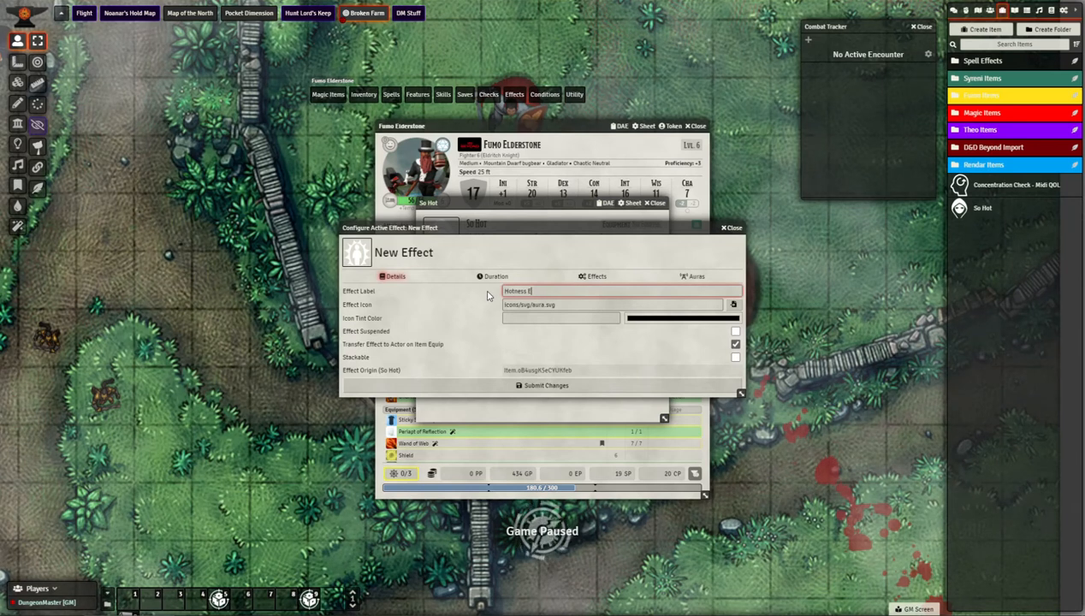
{"action": "left_click", "coordinate": [493, 276]}
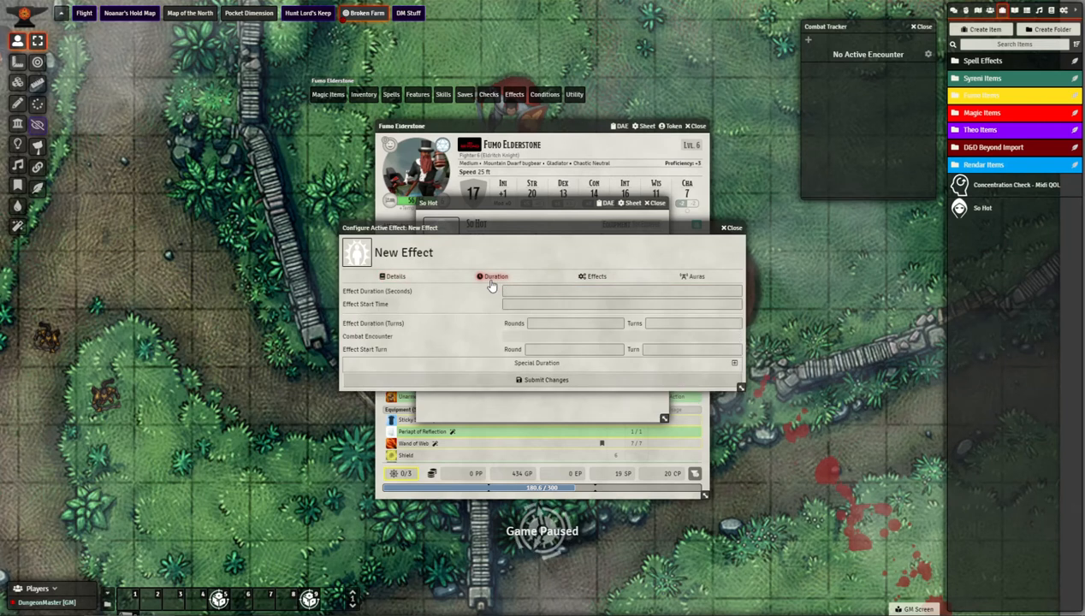
Add an attribute change to the Hotness Effect and choose Abilities Charisma Save as its attribute key.
{"action": "left_click", "coordinate": [591, 277]}
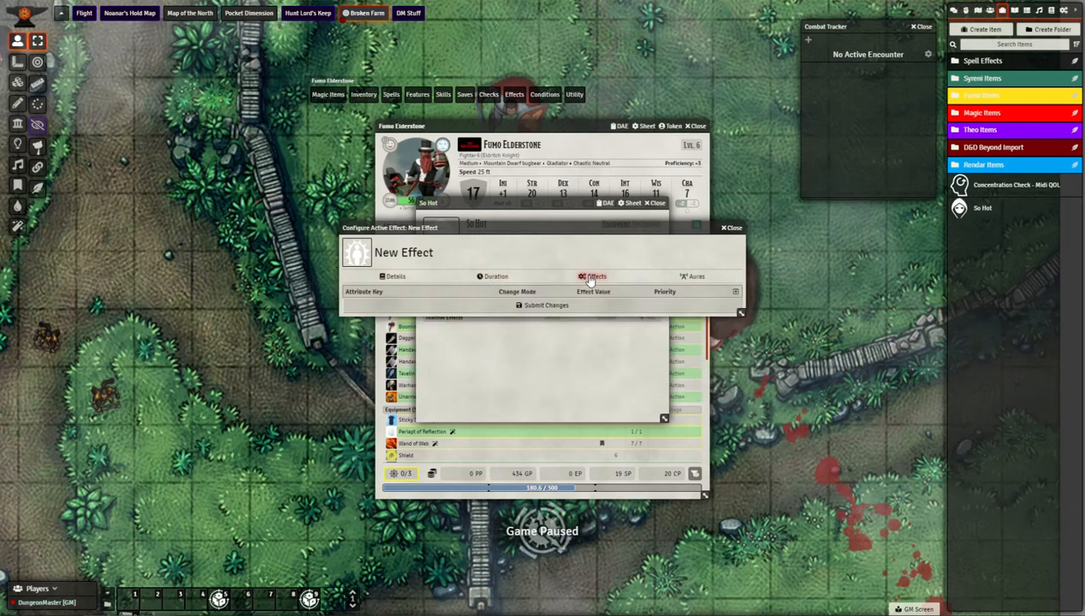
{"action": "left_click", "coordinate": [735, 293]}
{"action": "left_click", "coordinate": [446, 304]}
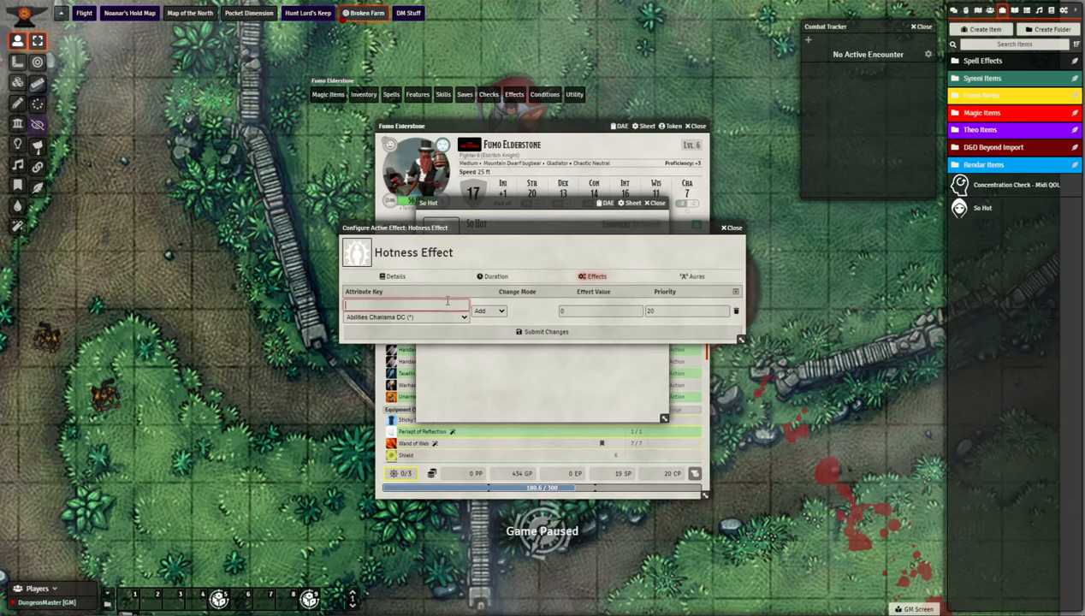
{"action": "left_click", "coordinate": [464, 318]}
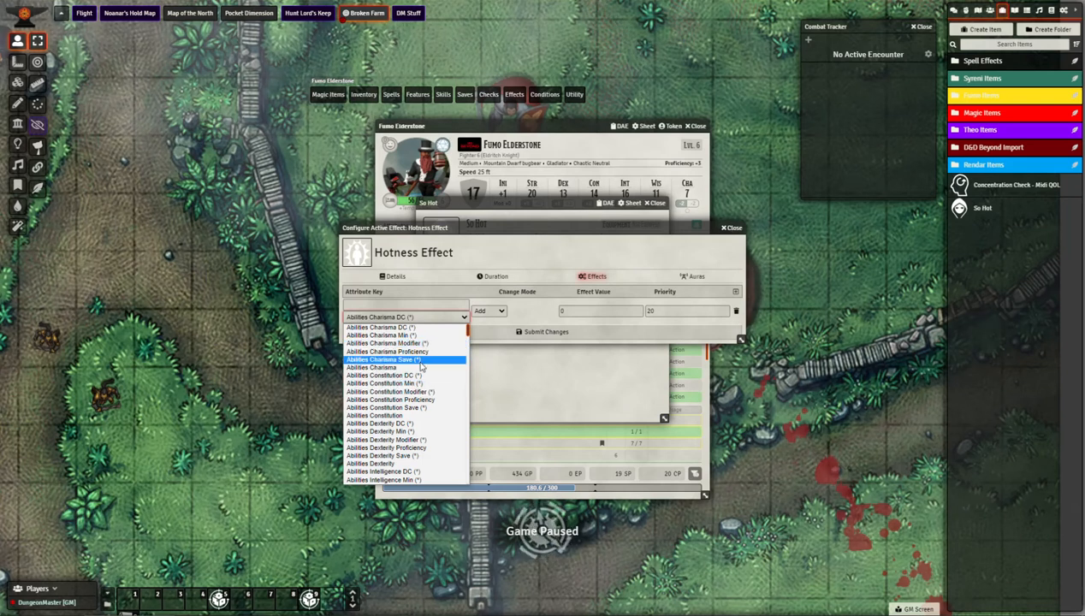
{"action": "scroll", "coordinate": [435, 400], "scroll_direction": "down", "scroll_amount": 3}
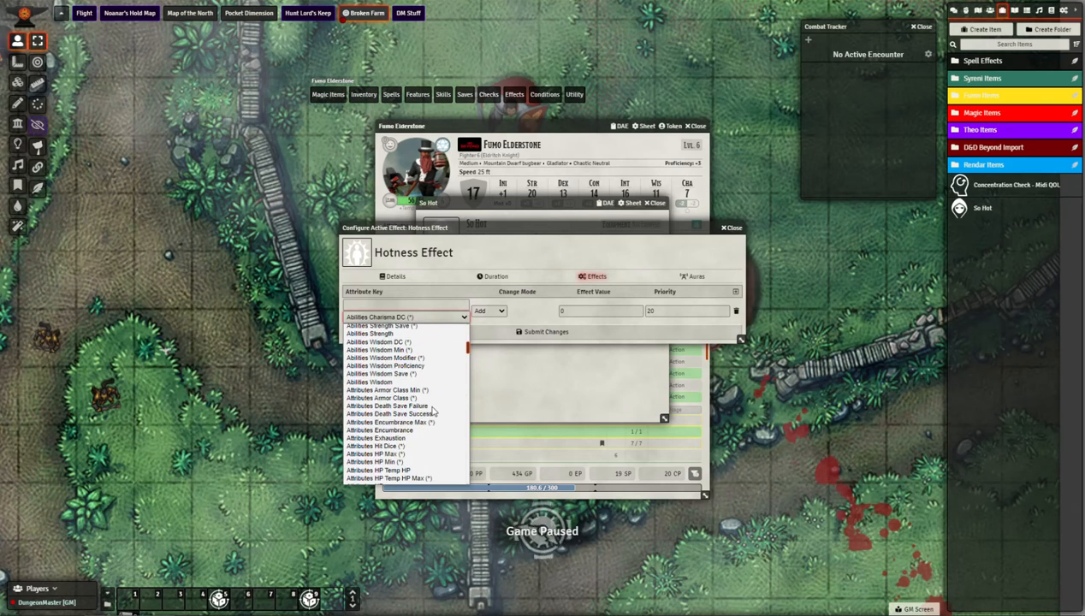
{"action": "scroll", "coordinate": [434, 412], "scroll_direction": "down", "scroll_amount": 10}
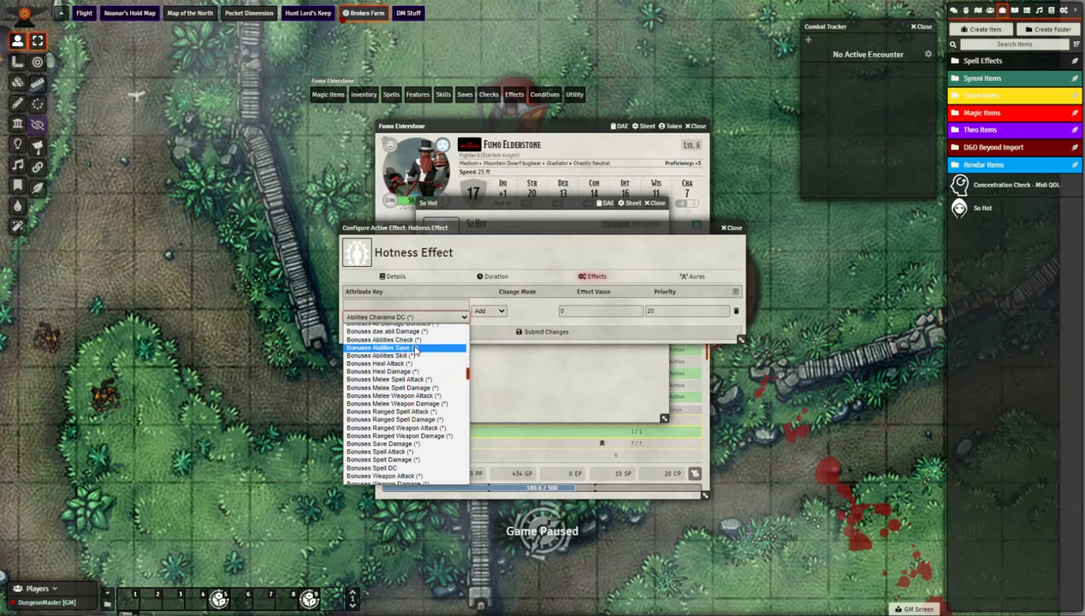
{"action": "scroll", "coordinate": [423, 381], "scroll_direction": "up", "scroll_amount": 5}
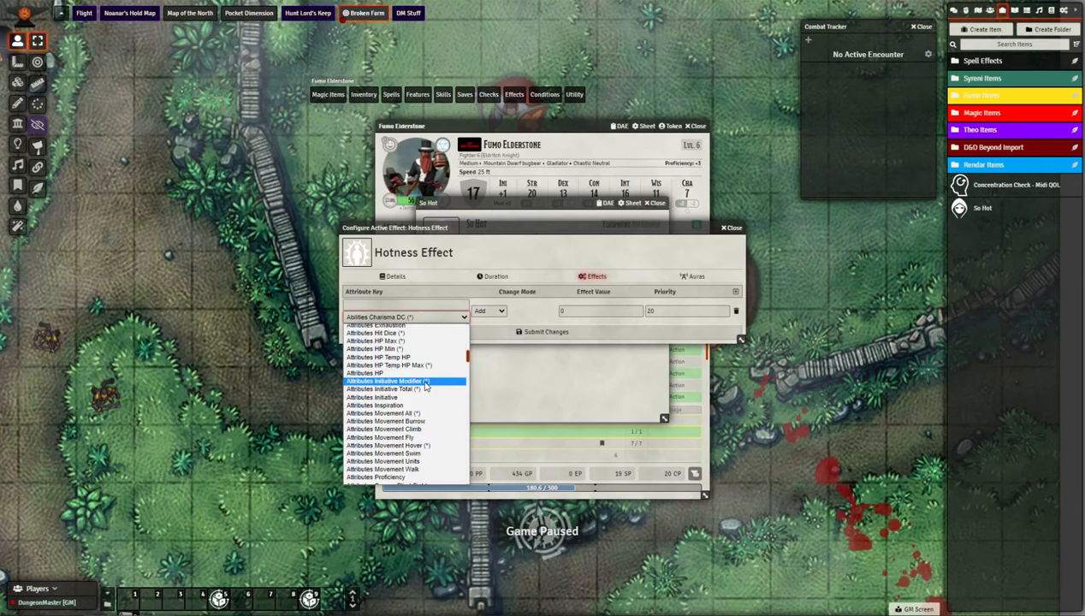
{"action": "scroll", "coordinate": [426, 388], "scroll_direction": "down", "scroll_amount": 5}
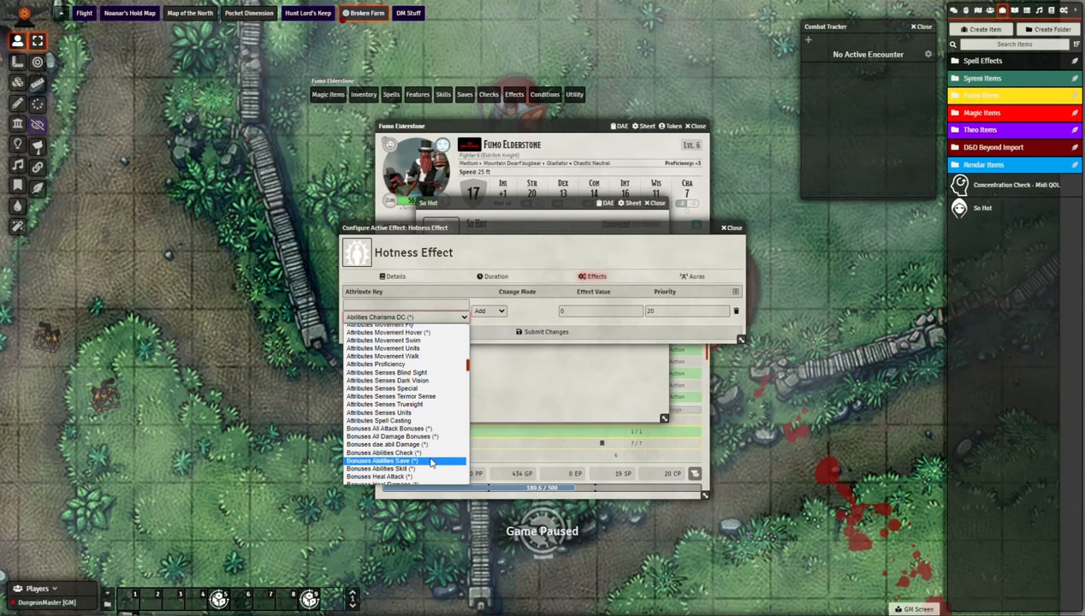
{"action": "scroll", "coordinate": [428, 436], "scroll_direction": "down", "scroll_amount": 10}
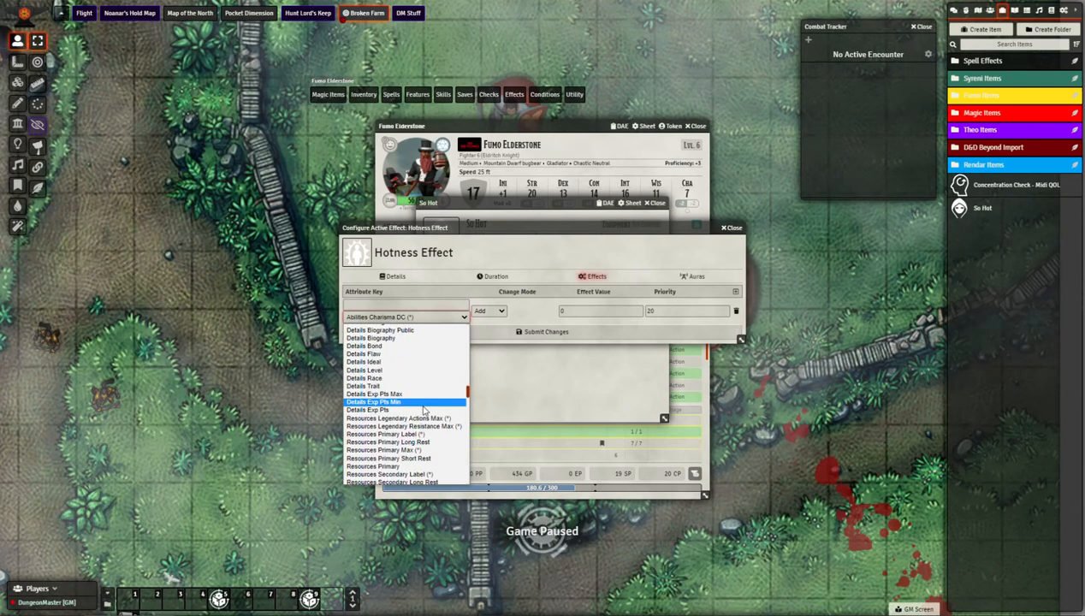
{"action": "scroll", "coordinate": [424, 406], "scroll_direction": "up", "scroll_amount": 15}
{"action": "scroll", "coordinate": [417, 387], "scroll_direction": "up", "scroll_amount": 1}
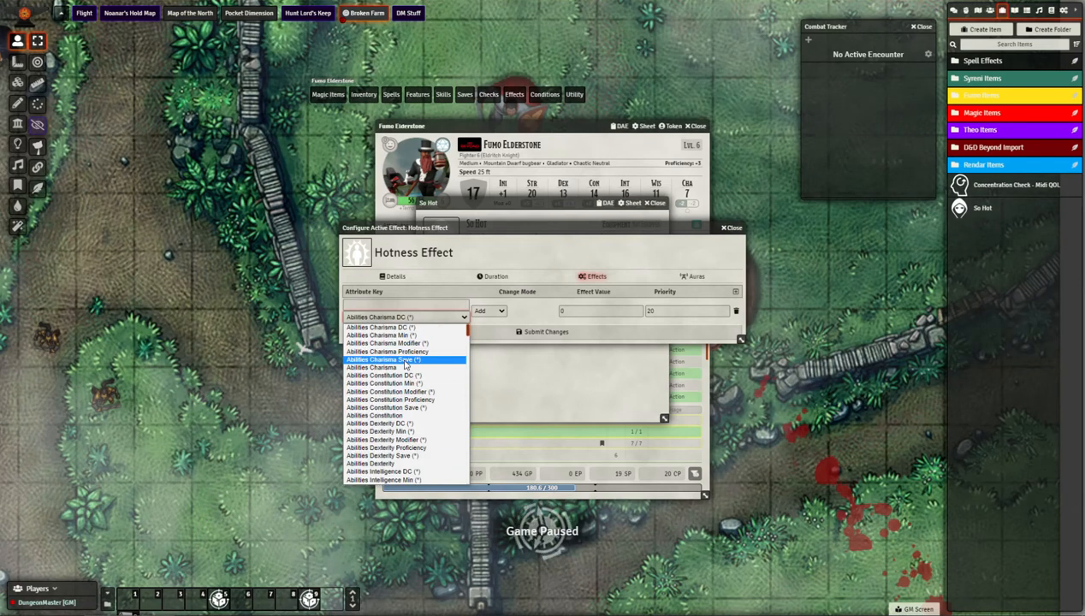
{"action": "left_click", "coordinate": [405, 361]}
Keep the Charisma Save change in Add mode and set its effect value to 10.
{"action": "left_click", "coordinate": [490, 312]}
{"action": "left_click", "coordinate": [512, 317]}
{"action": "key", "text": "Tab"}
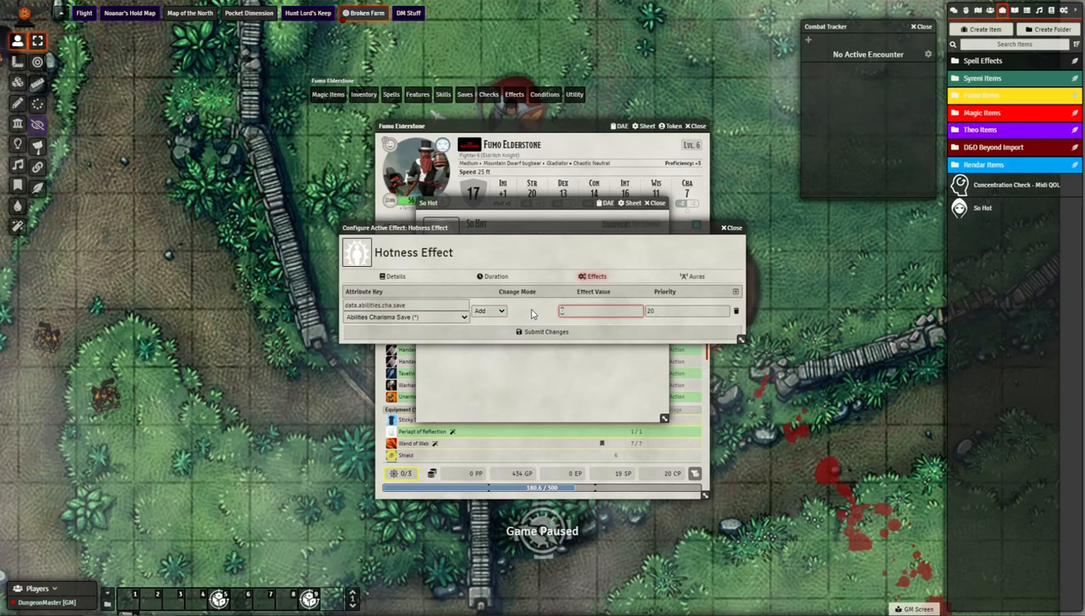
{"action": "left_click", "coordinate": [531, 313]}
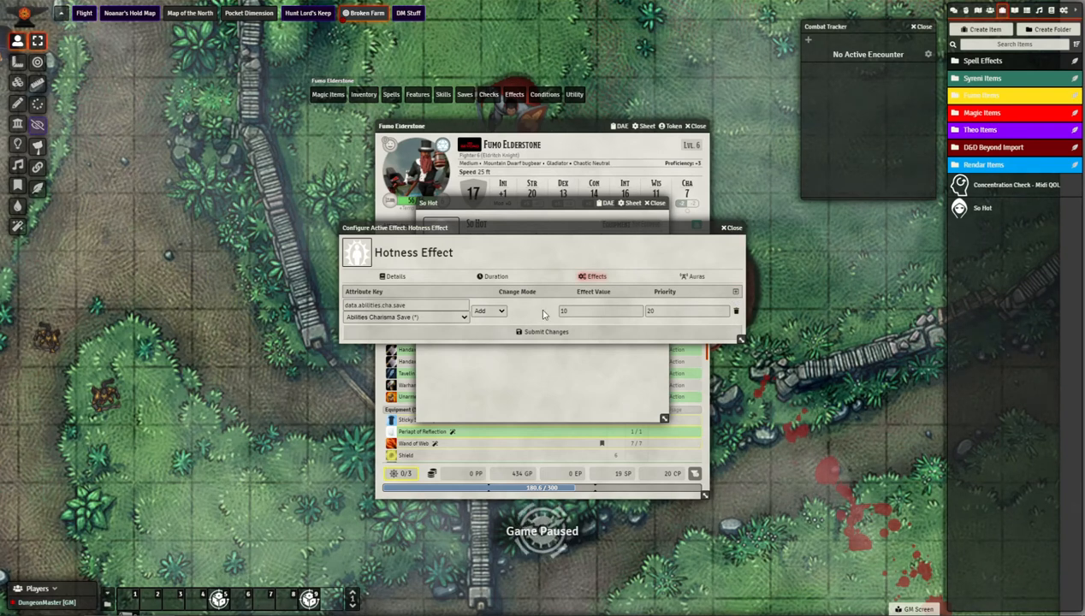
Add a second attribute change to the Hotness Effect and choose Macro TokenMagic as its attribute key.
{"action": "left_click", "coordinate": [736, 292]}
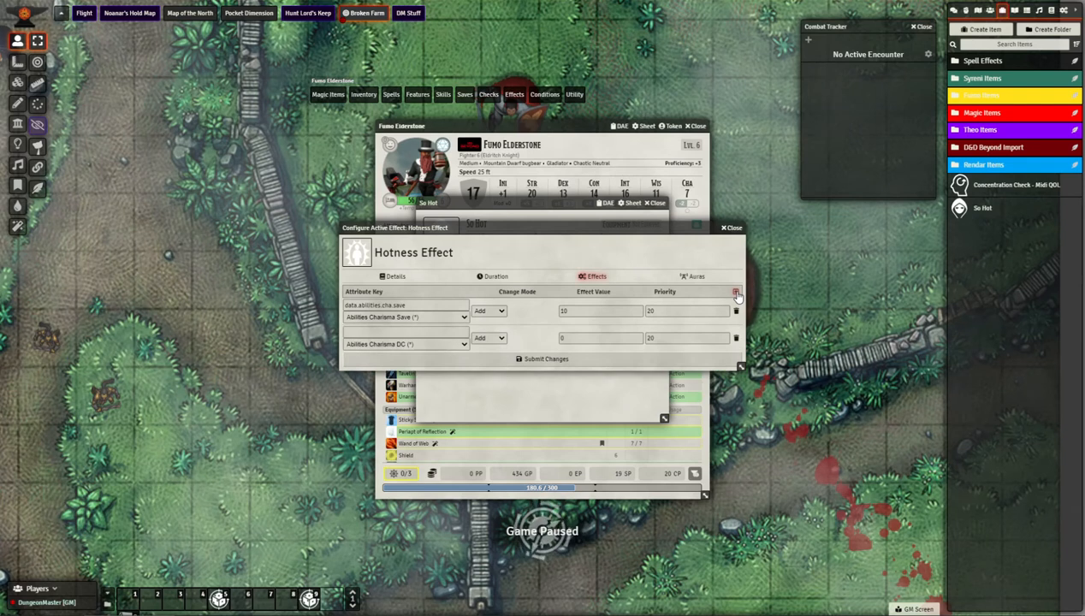
{"action": "left_click", "coordinate": [464, 344]}
{"action": "key", "text": "t"}
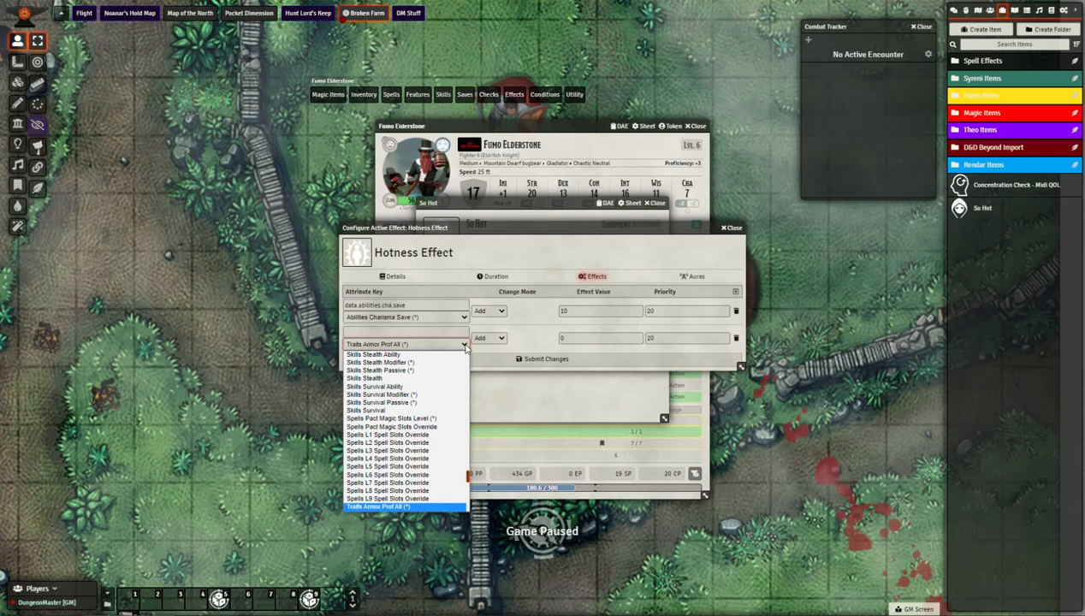
{"action": "key", "text": "m"}
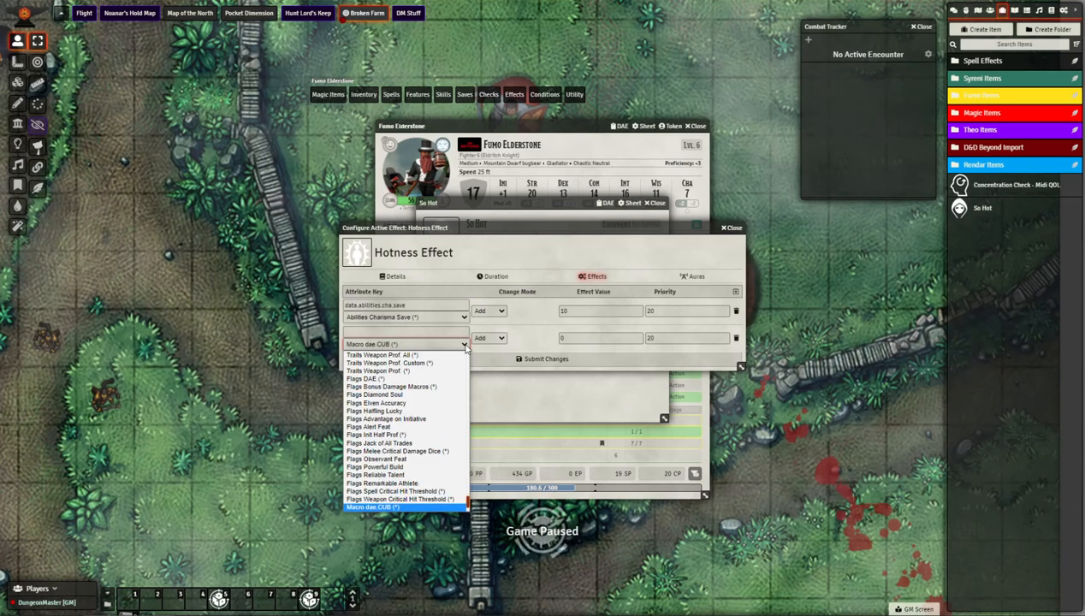
{"action": "scroll", "coordinate": [465, 428], "scroll_direction": "up", "scroll_amount": 1}
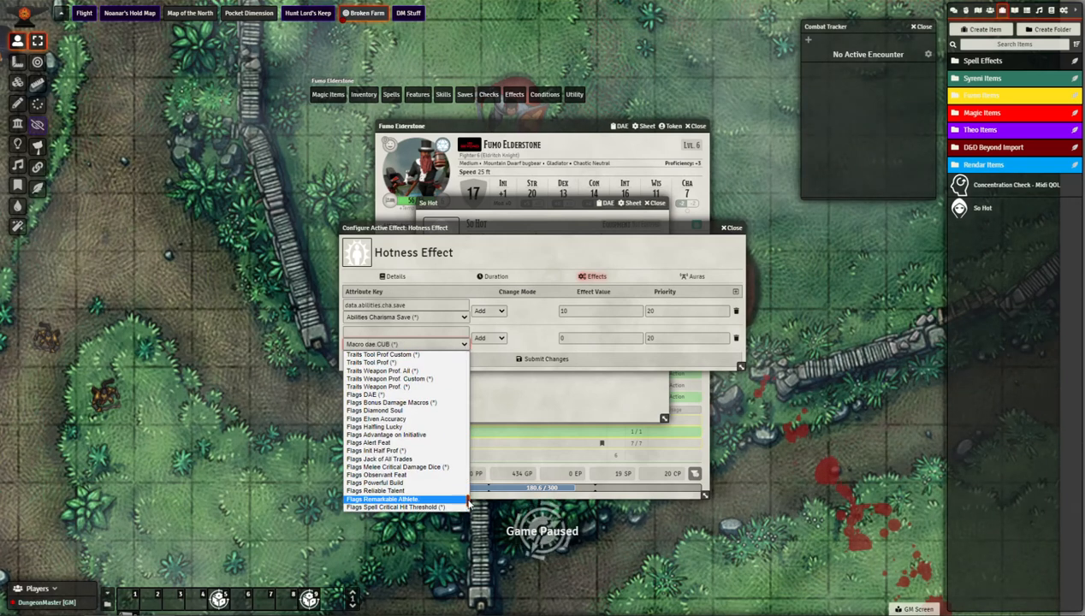
{"action": "left_click_drag", "start_coordinate": [469, 503], "coordinate": [468, 510]}
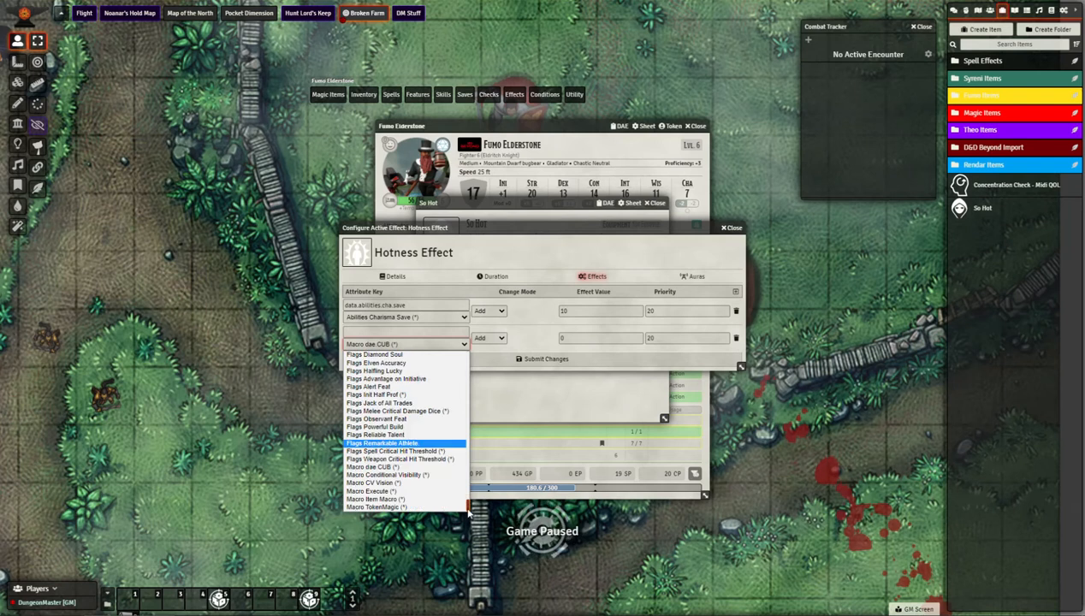
{"action": "left_click", "coordinate": [386, 508]}
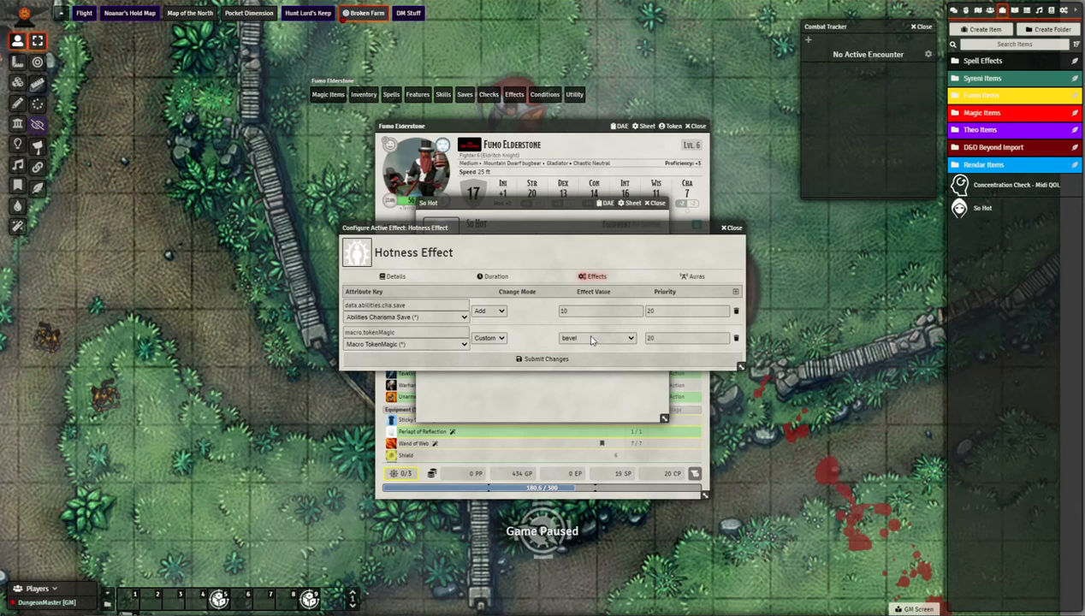
Set the effect value of the Macro TokenMagic change to bloom.
{"action": "left_click", "coordinate": [585, 338]}
{"action": "mouse_move", "coordinate": [636, 356]}
{"action": "left_mouse_down"}
{"action": "mouse_move", "coordinate": [626, 398]}
{"action": "mouse_move", "coordinate": [627, 337]}
{"action": "left_mouse_up"}
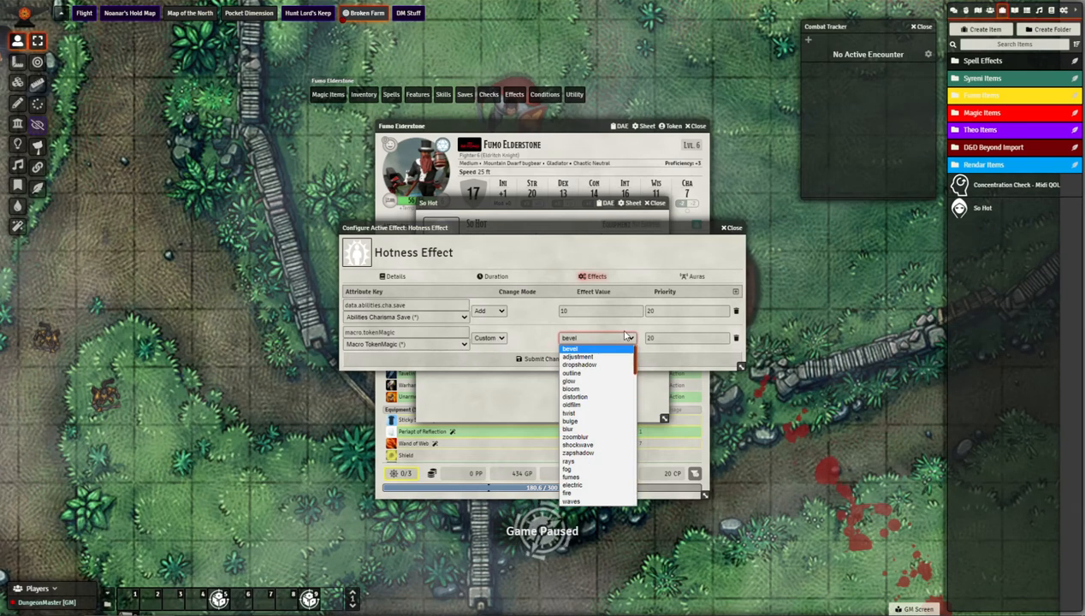
{"action": "left_click", "coordinate": [589, 387]}
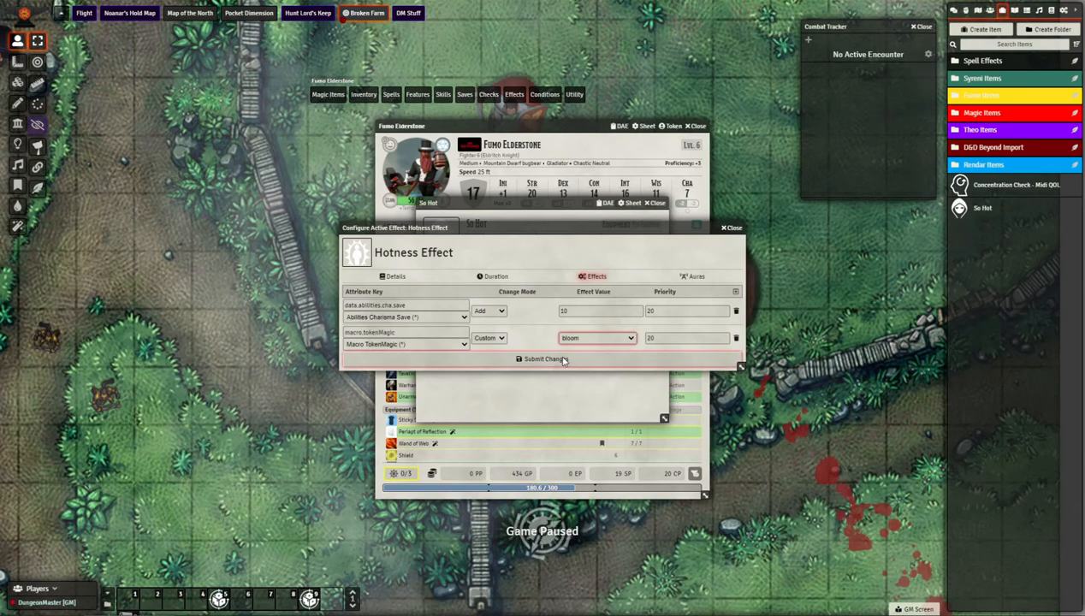
{"action": "left_click", "coordinate": [575, 311]}
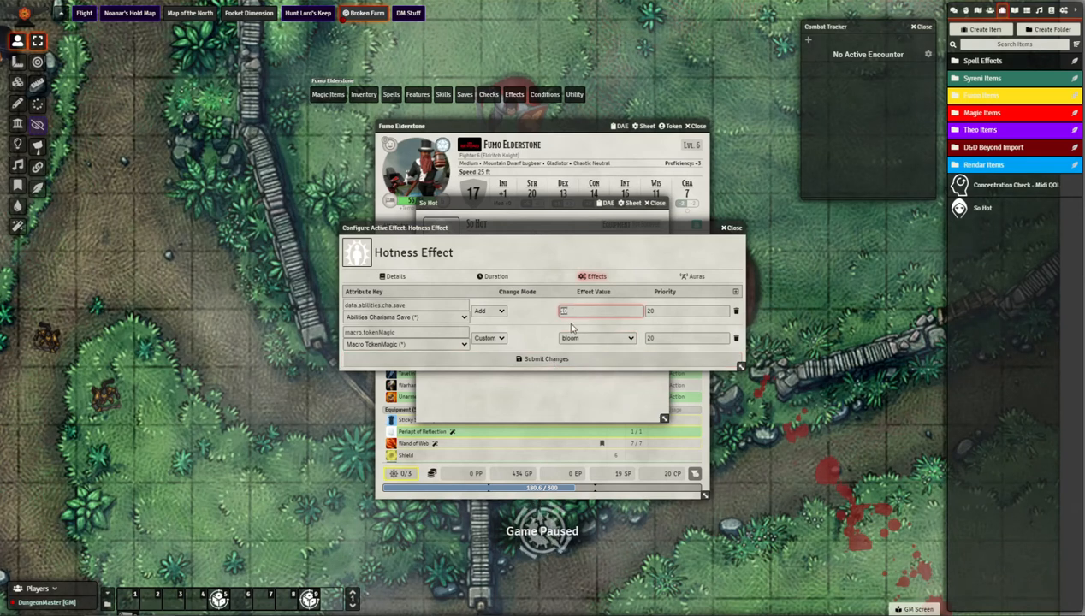
{"action": "left_click", "coordinate": [567, 339]}
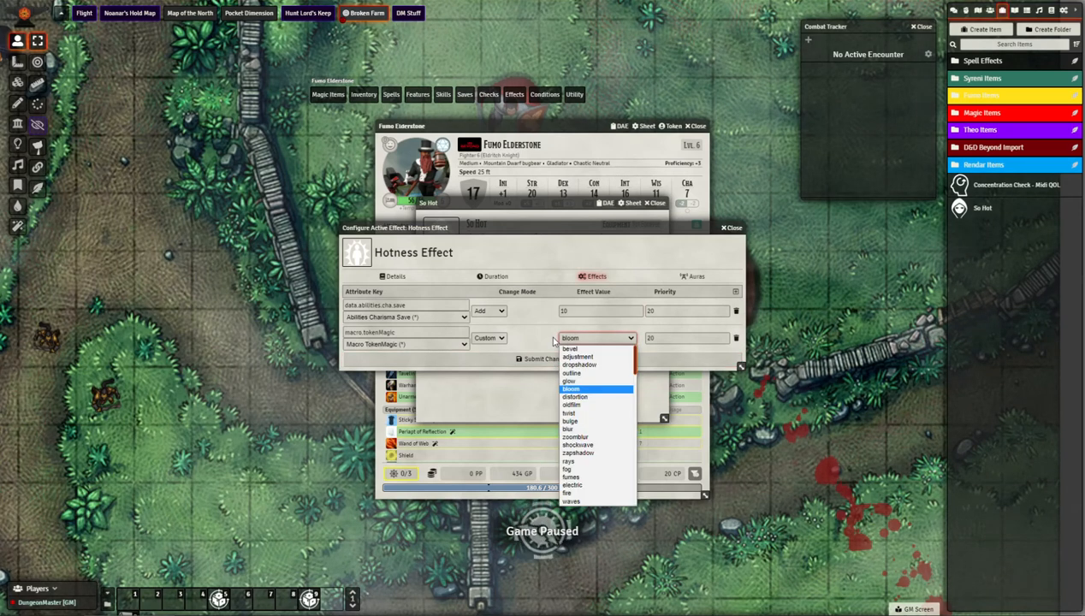
{"action": "left_click", "coordinate": [610, 339]}
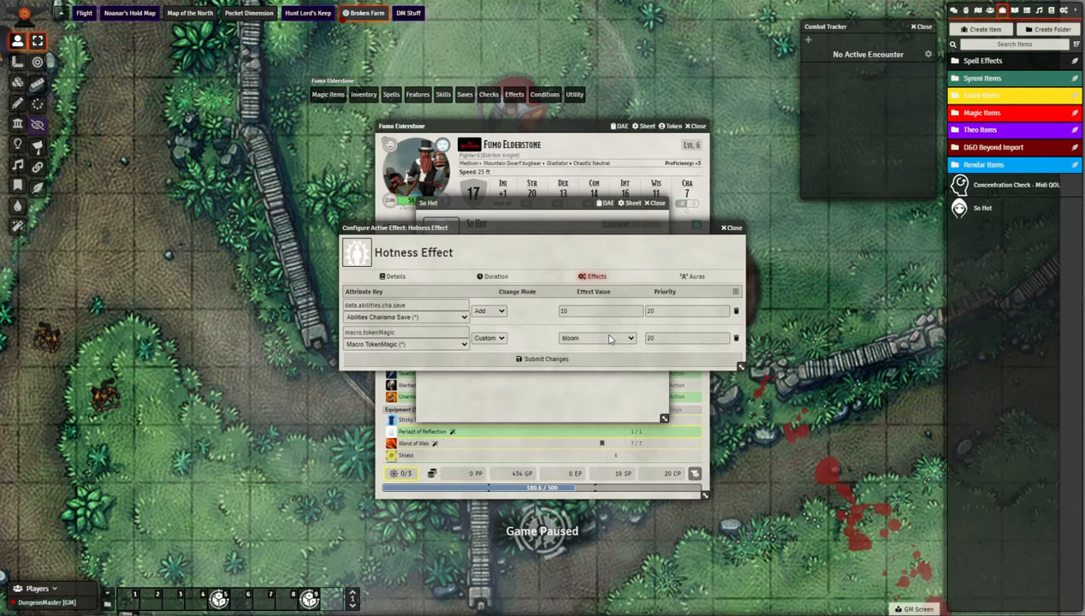
Make the Hotness Effect an aura targeting Allies with a radius of 10 and submit the changes.
{"action": "left_click", "coordinate": [695, 277]}
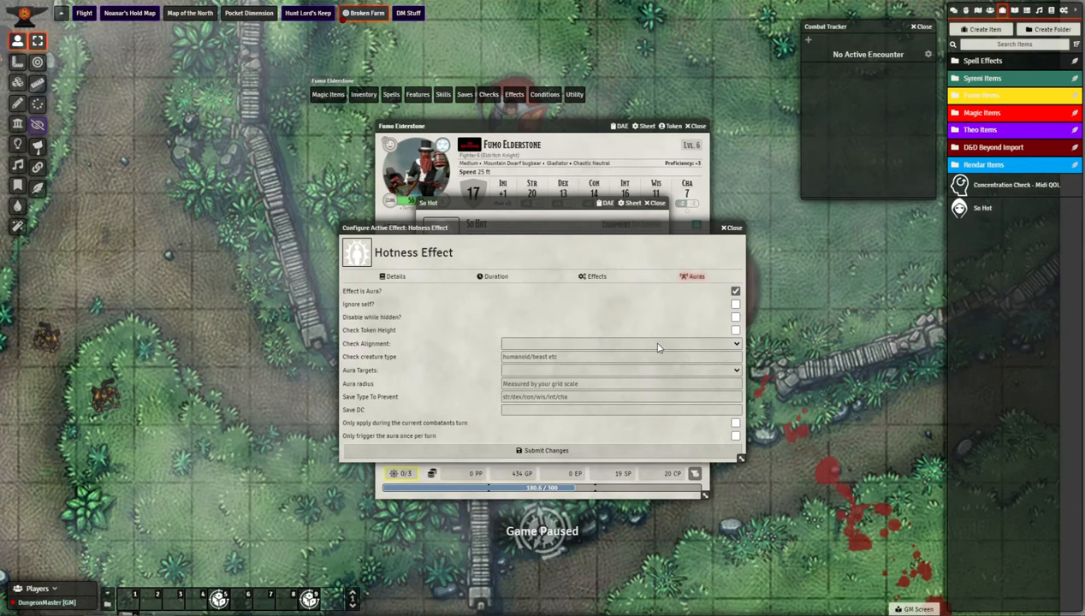
{"action": "left_click", "coordinate": [625, 370]}
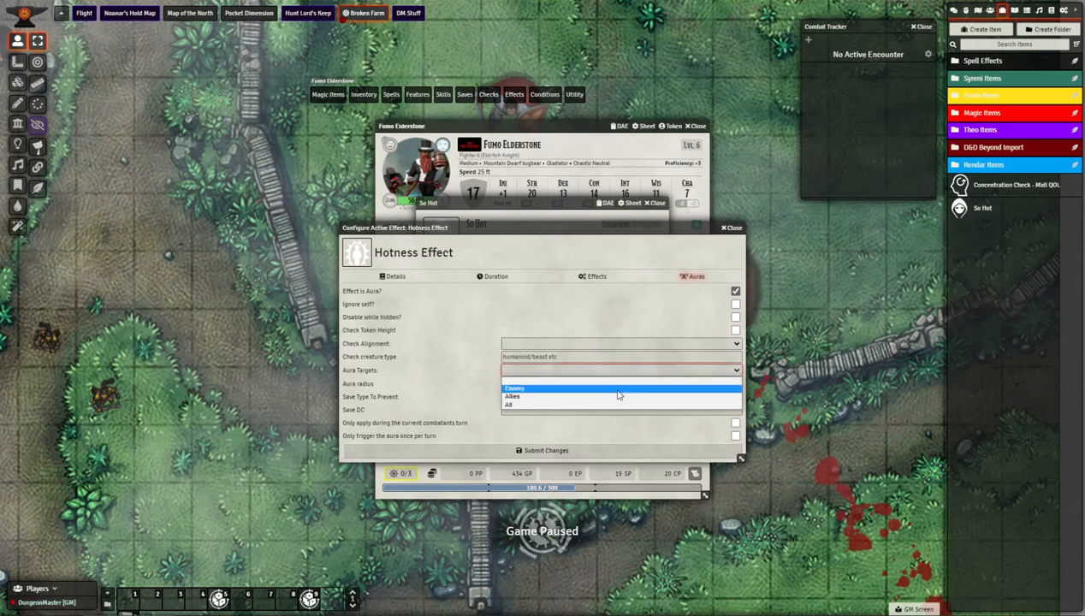
{"action": "left_click", "coordinate": [616, 395]}
{"action": "left_click", "coordinate": [472, 402]}
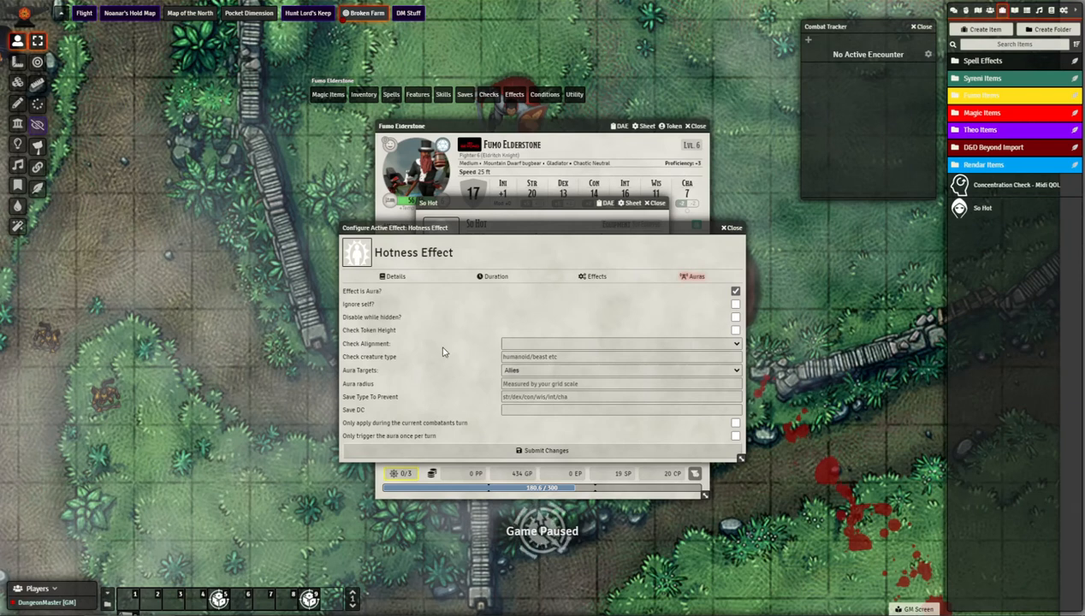
{"action": "left_click", "coordinate": [580, 383]}
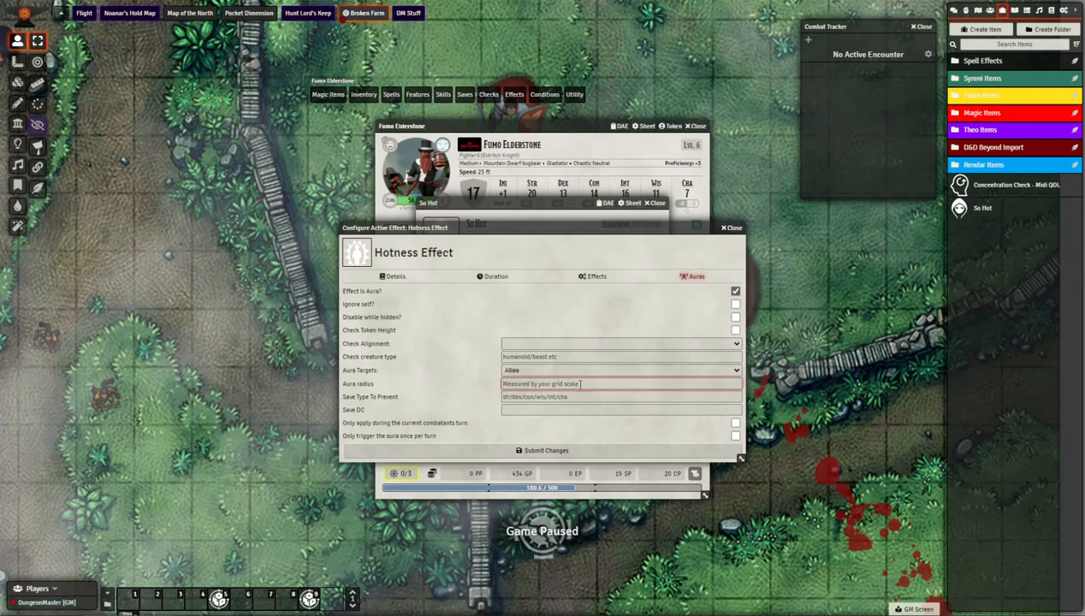
{"action": "type", "text": "10"}
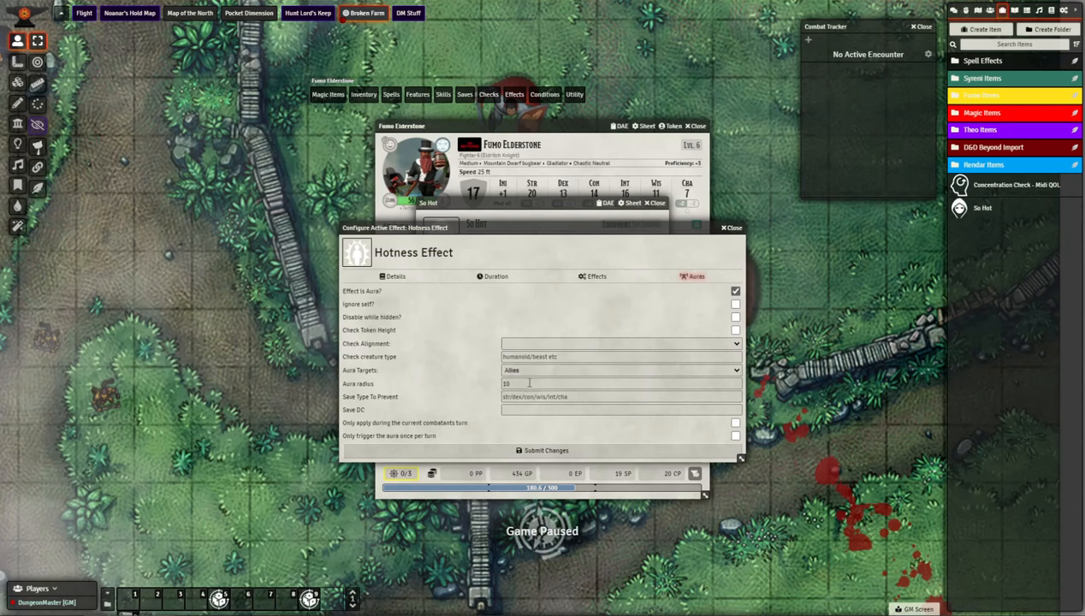
{"action": "left_click", "coordinate": [538, 451]}
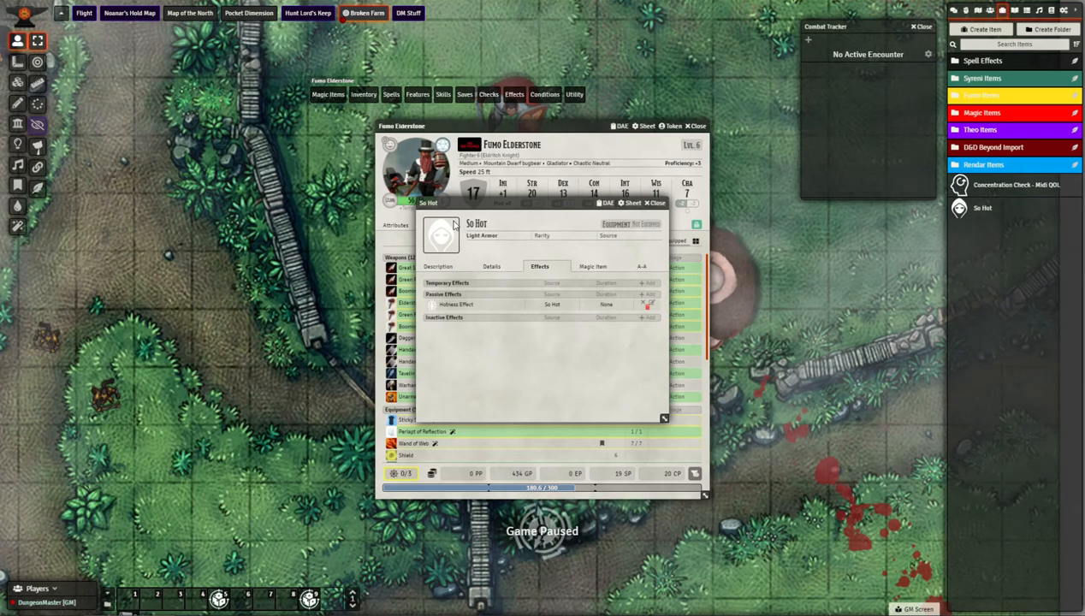
Add the So Hot item to the dwarf's inventory and move his token onto the dirt path beside the broken fence.
{"action": "left_click", "coordinate": [657, 204]}
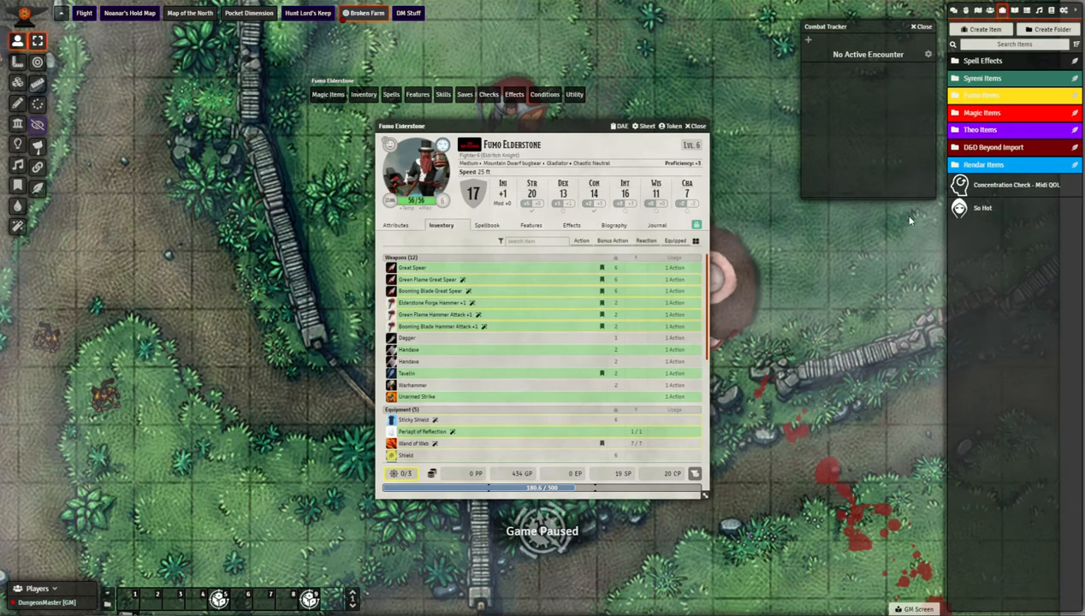
{"action": "left_click_drag", "start_coordinate": [984, 211], "coordinate": [506, 334]}
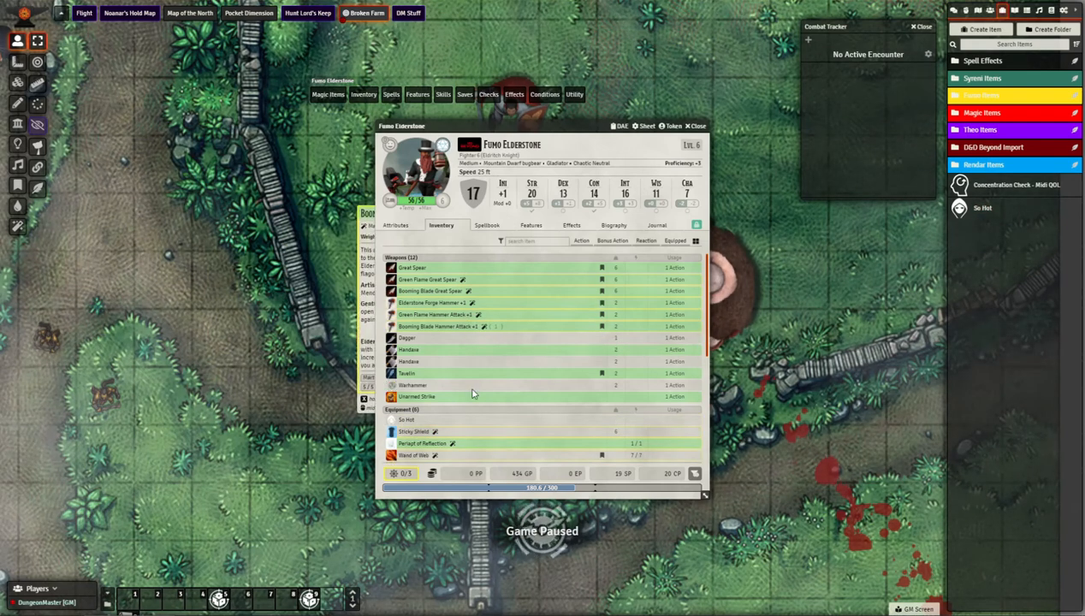
{"action": "left_click_drag", "start_coordinate": [565, 128], "coordinate": [778, 239]}
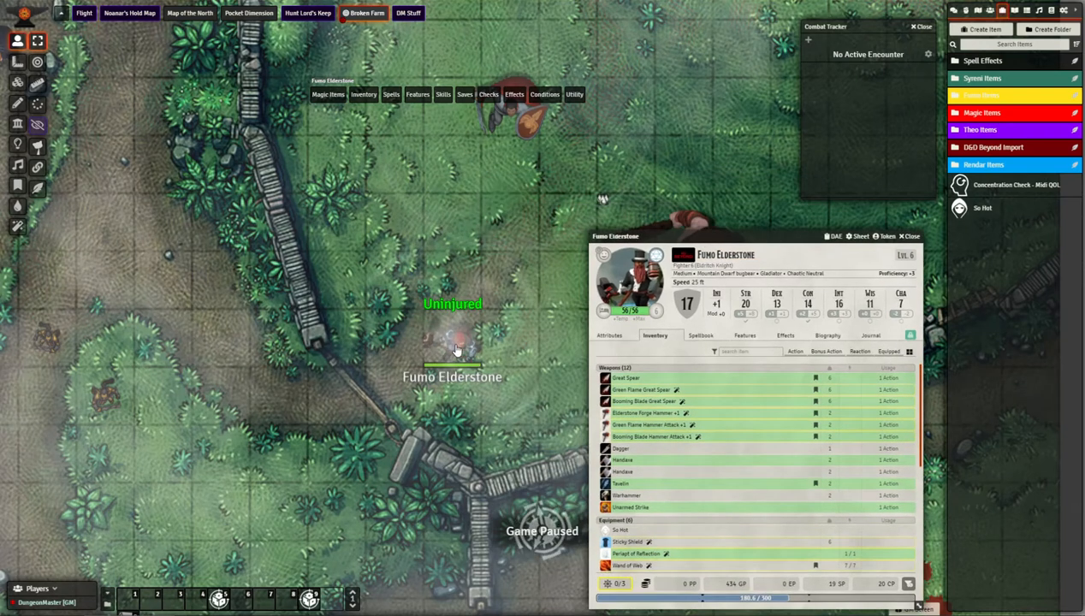
{"action": "left_click_drag", "start_coordinate": [457, 351], "coordinate": [340, 400]}
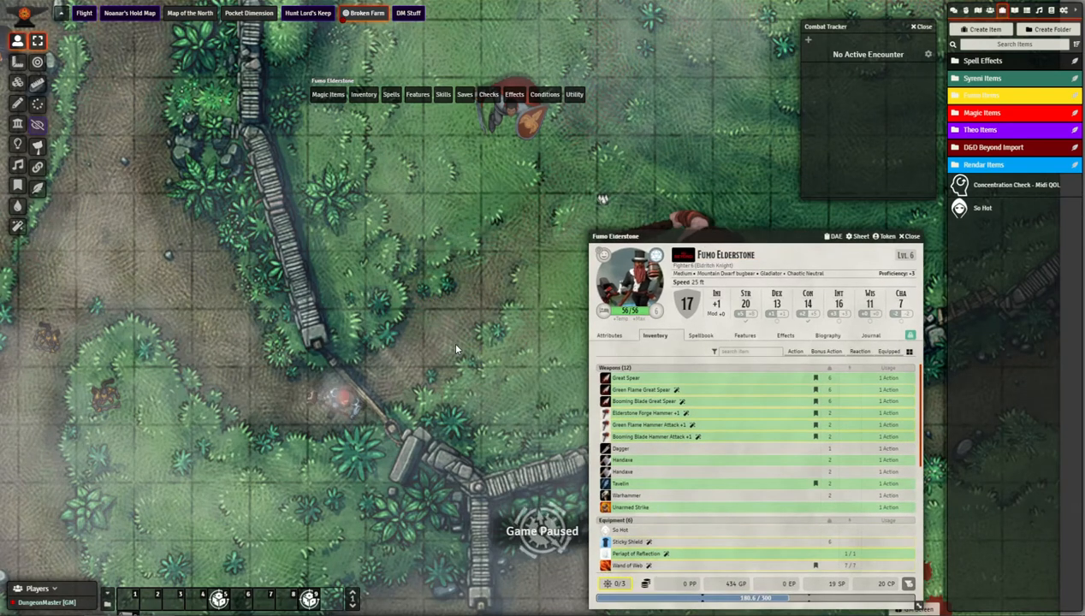
Open the dwarf's own copy of So Hot for editing and try to enable its inactive Hotness Effect.
{"action": "left_click", "coordinate": [785, 335]}
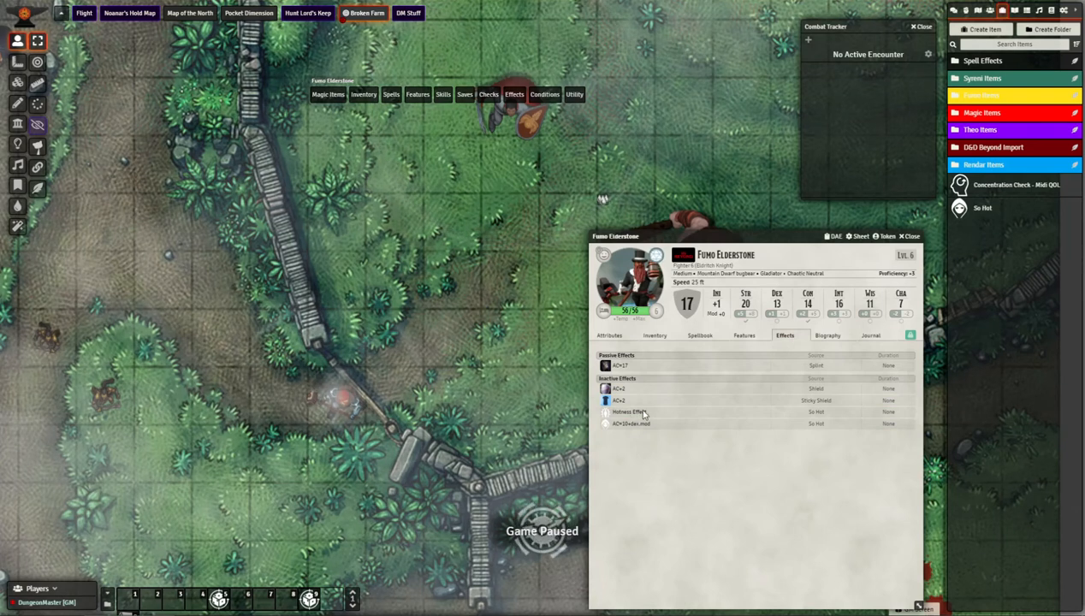
{"action": "left_click", "coordinate": [656, 334]}
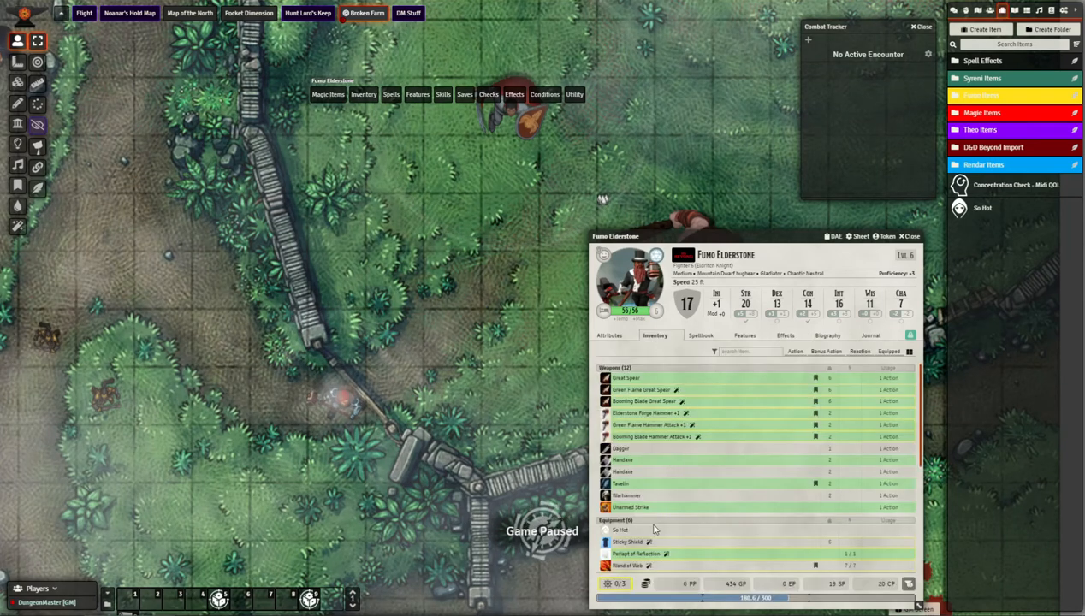
{"action": "right_click", "coordinate": [621, 532]}
{"action": "left_click", "coordinate": [643, 554]}
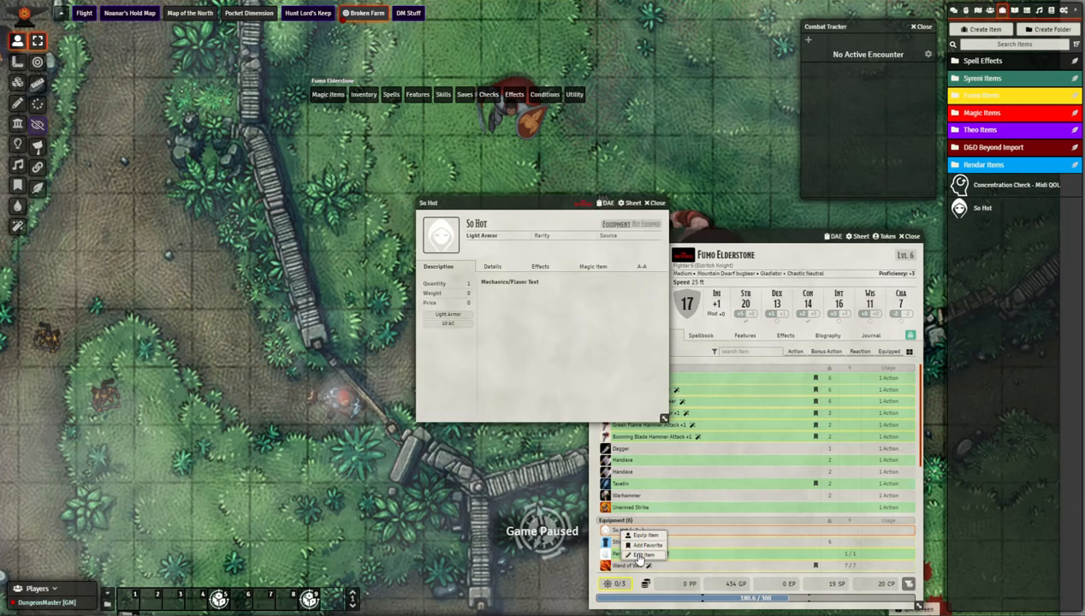
{"action": "left_click", "coordinate": [552, 274]}
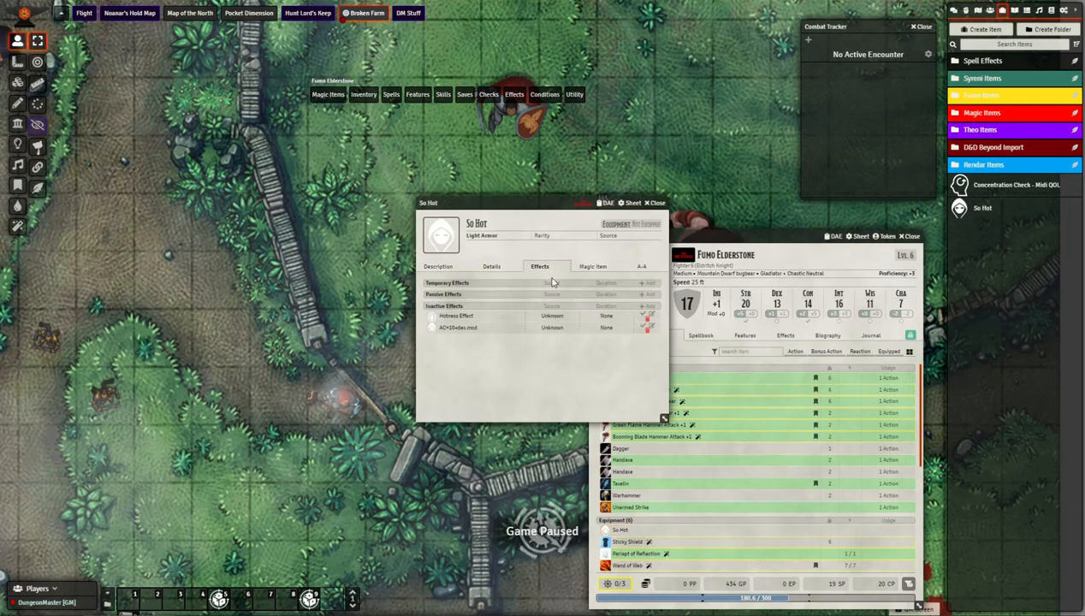
{"action": "left_click", "coordinate": [645, 316]}
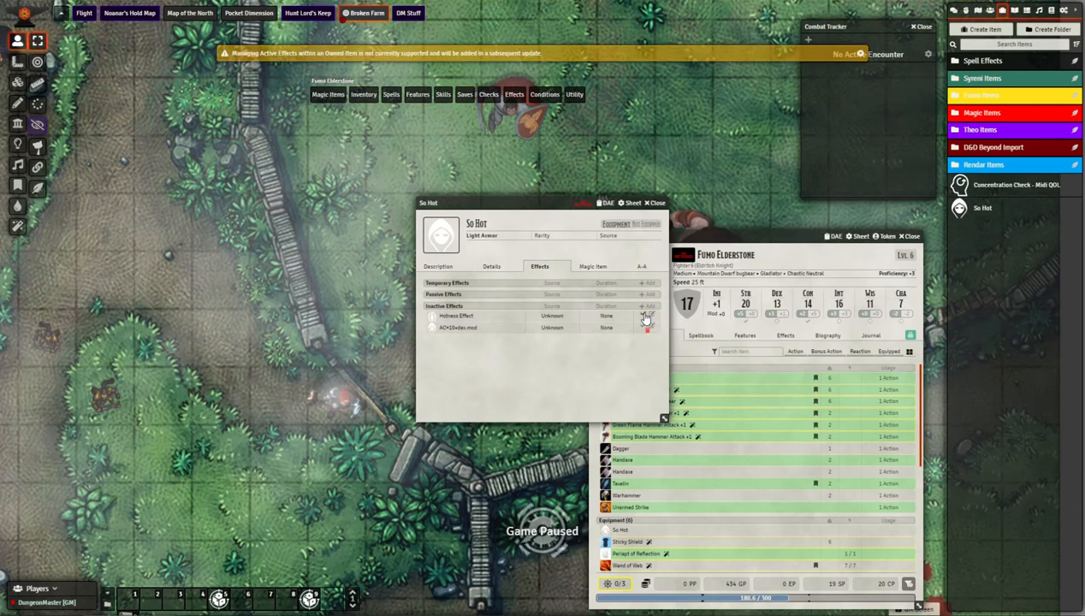
{"action": "left_click", "coordinate": [655, 202]}
{"action": "left_click", "coordinate": [918, 236]}
Reopen the dwarf's character sheet, unlock it for editing and delete the So Hot item from his inventory.
{"action": "right_click", "coordinate": [982, 208]}
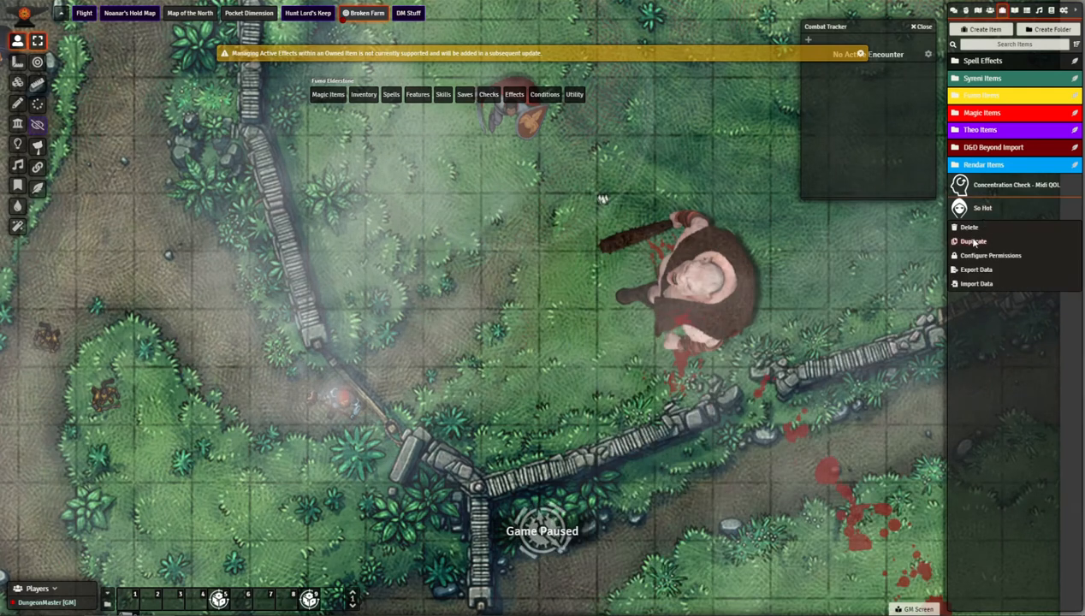
{"action": "double_click", "coordinate": [337, 403]}
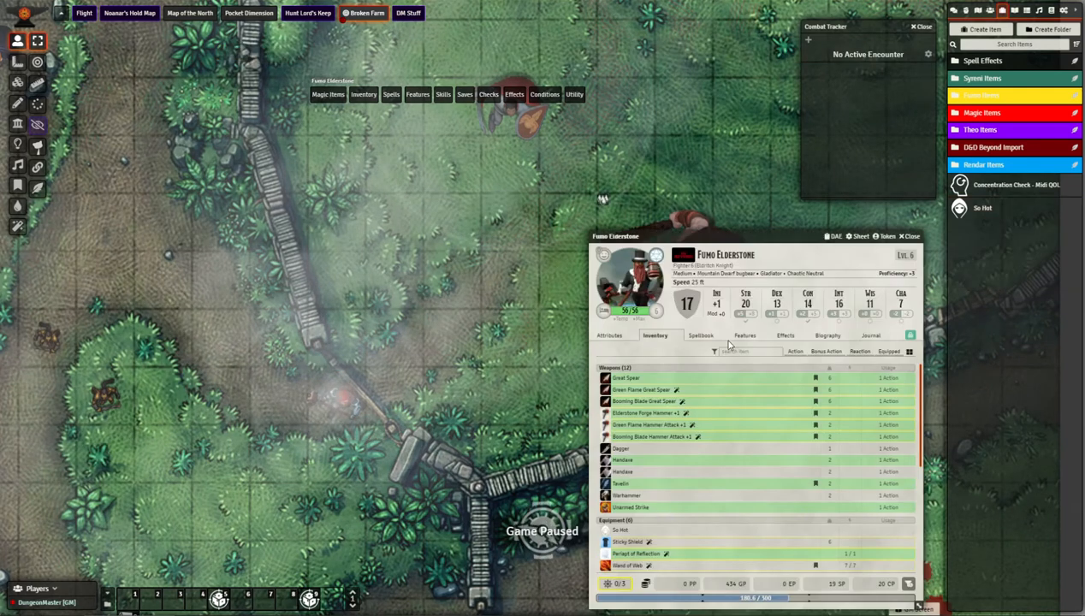
{"action": "left_click", "coordinate": [783, 335]}
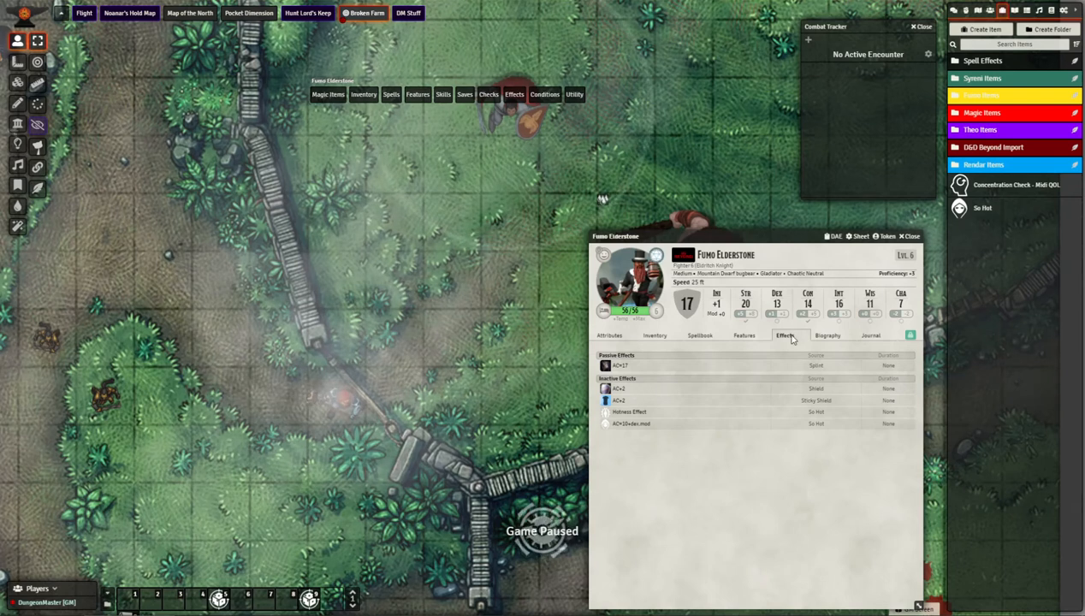
{"action": "left_click", "coordinate": [655, 335]}
{"action": "right_click", "coordinate": [624, 531]}
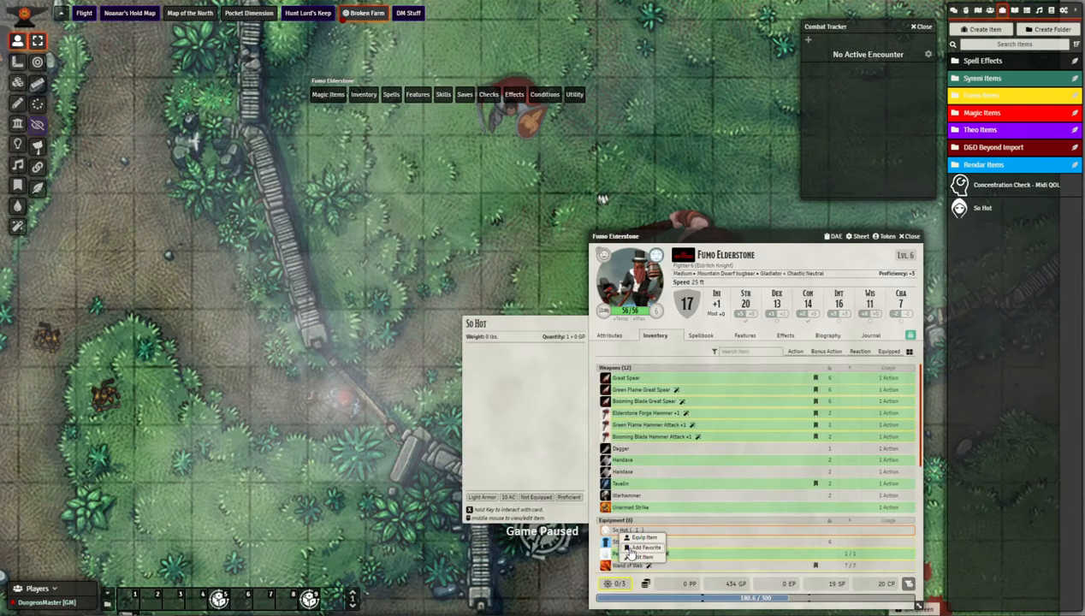
{"action": "left_click", "coordinate": [912, 336]}
{"action": "left_click", "coordinate": [912, 336]}
{"action": "right_click", "coordinate": [624, 541]}
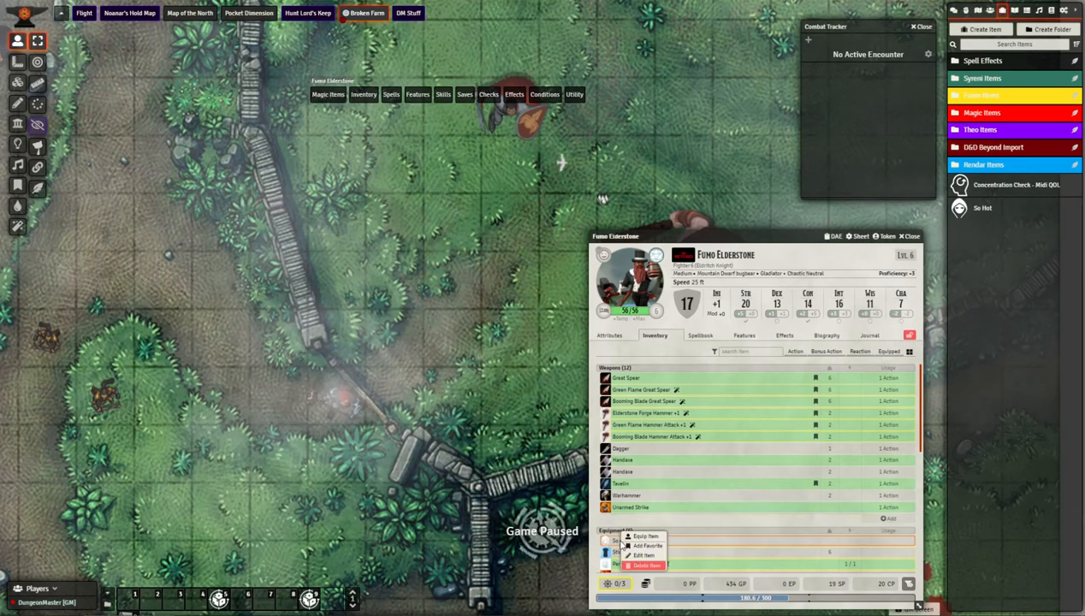
{"action": "left_click", "coordinate": [640, 566]}
{"action": "left_click", "coordinate": [493, 320]}
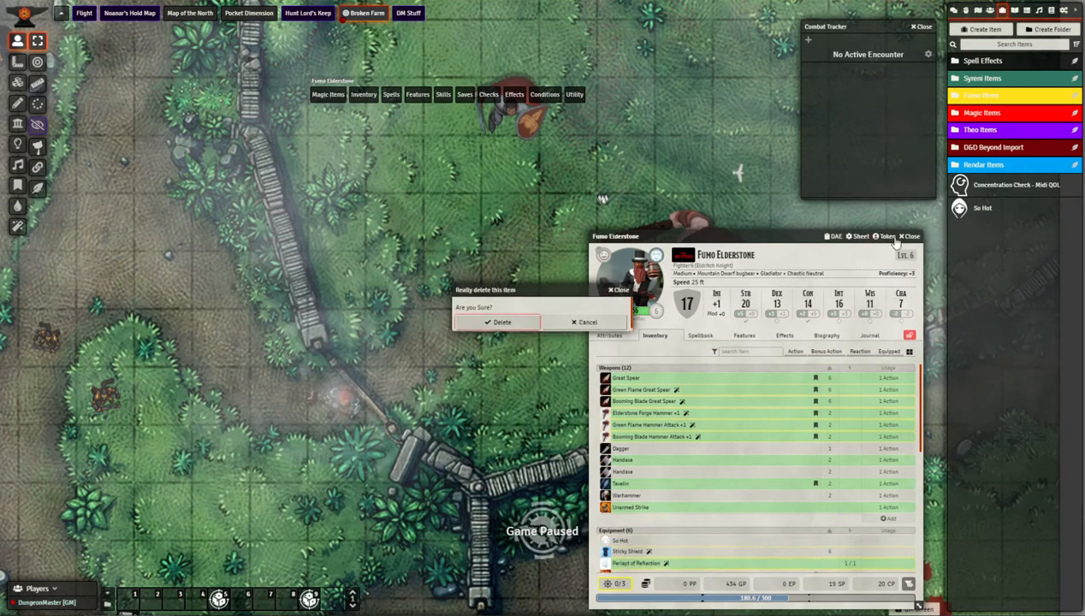
Open the original So Hot item and check the detail settings of its Hotness Effect.
{"action": "left_click", "coordinate": [982, 208]}
{"action": "left_click", "coordinate": [540, 266]}
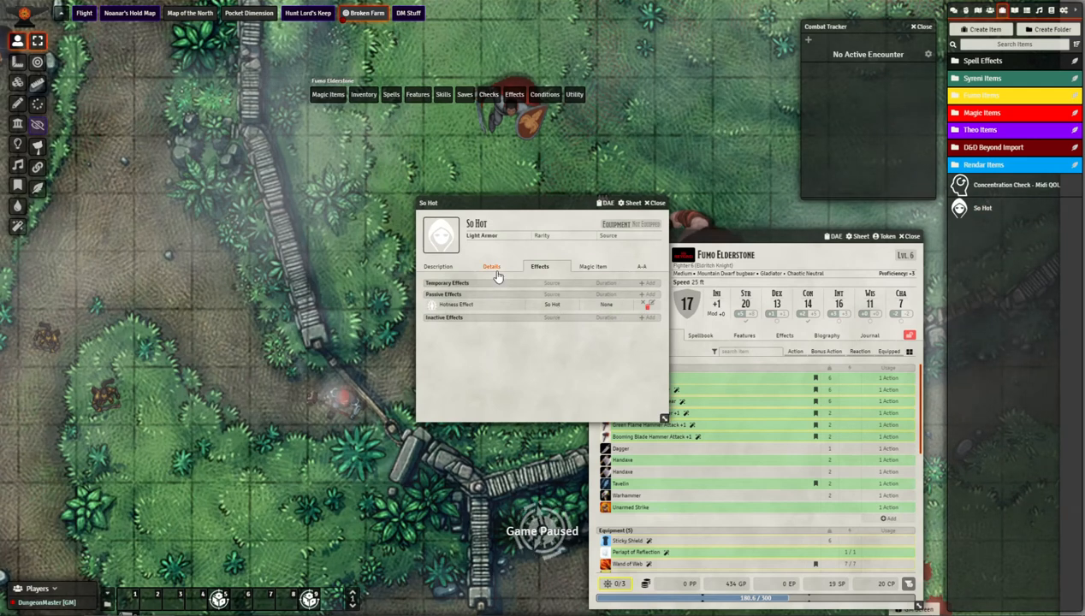
{"action": "left_click", "coordinate": [651, 303]}
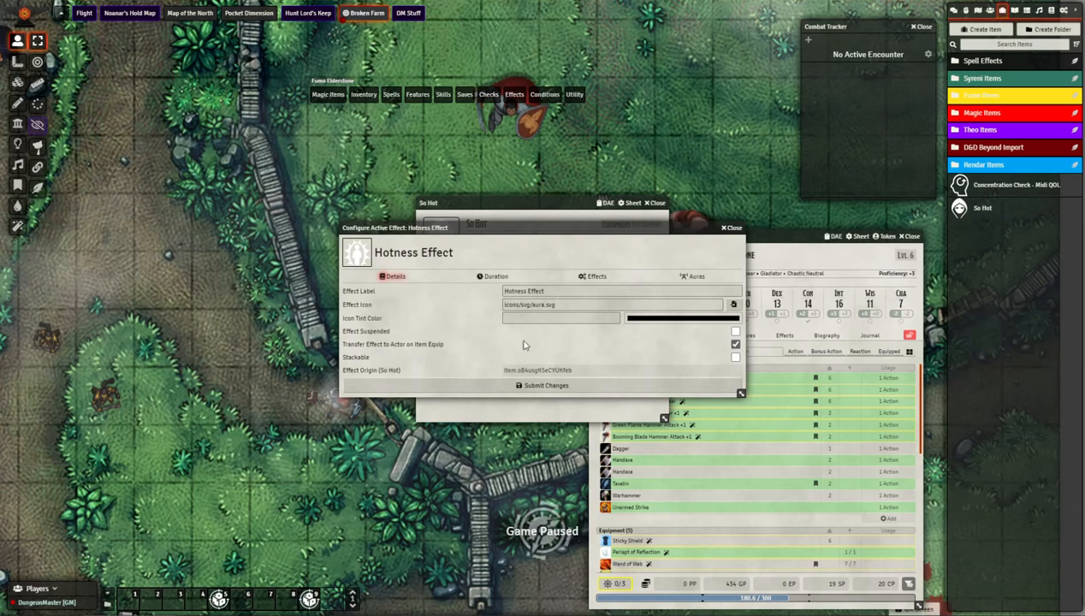
{"action": "left_click", "coordinate": [732, 227]}
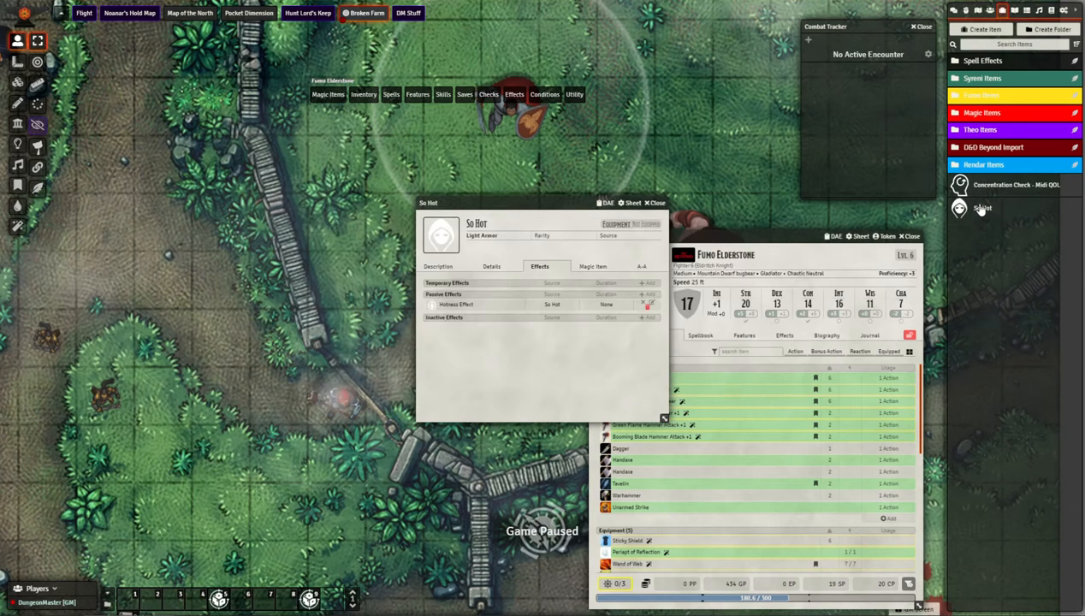
Close the original So Hot item, add it to the dwarf's inventory and equip it.
{"action": "left_click", "coordinate": [655, 203]}
{"action": "left_click_drag", "start_coordinate": [983, 208], "coordinate": [761, 399]}
{"action": "right_click", "coordinate": [634, 542]}
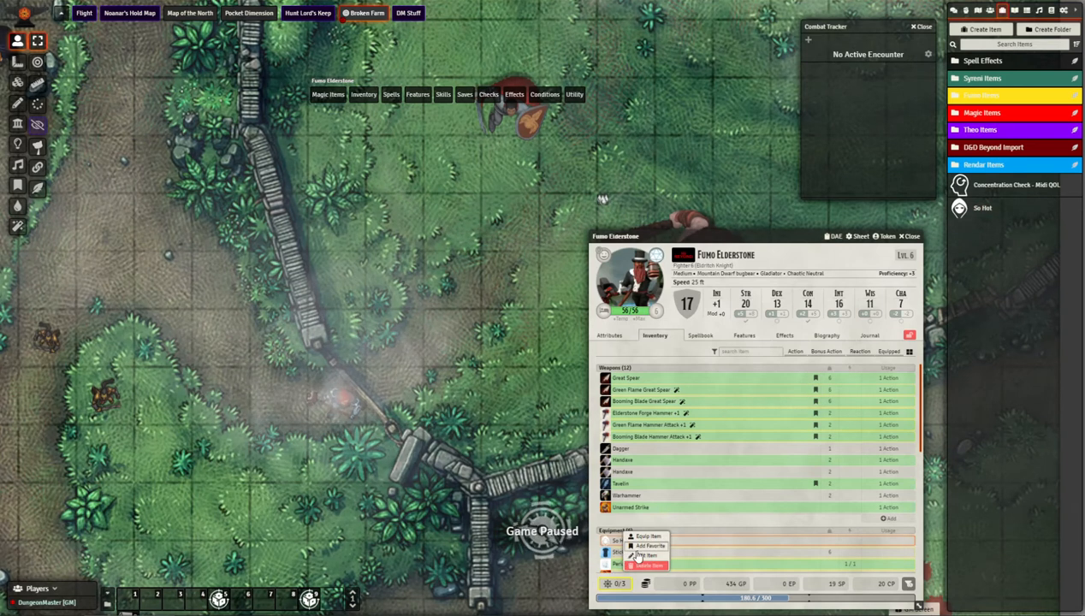
{"action": "left_click", "coordinate": [641, 536]}
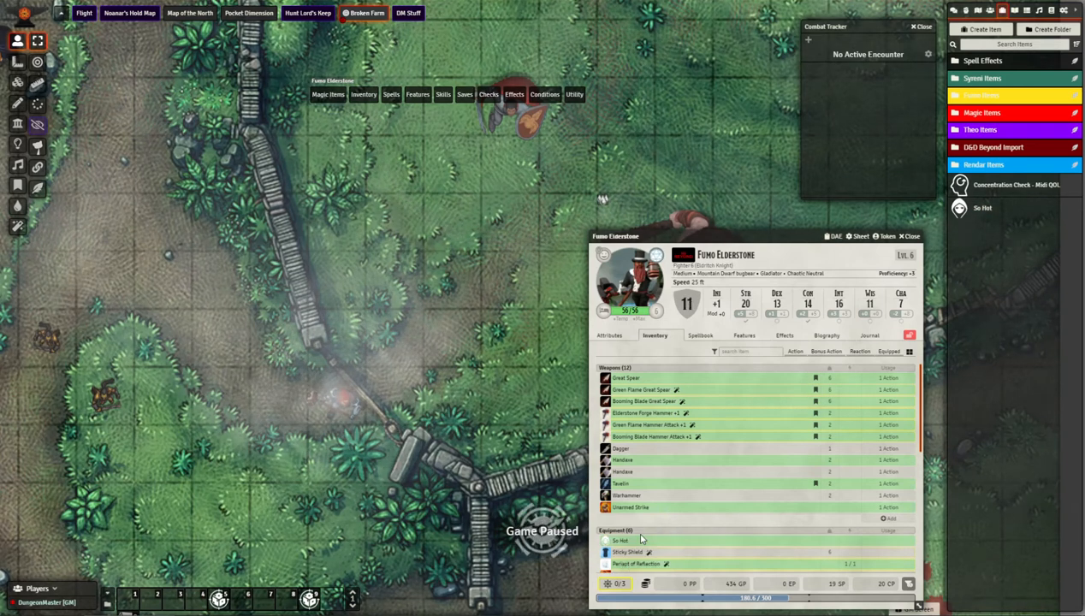
Check the dwarf's active effects and Charisma save, and open the red-haired bard's character sheet alongside his.
{"action": "left_click", "coordinate": [786, 336]}
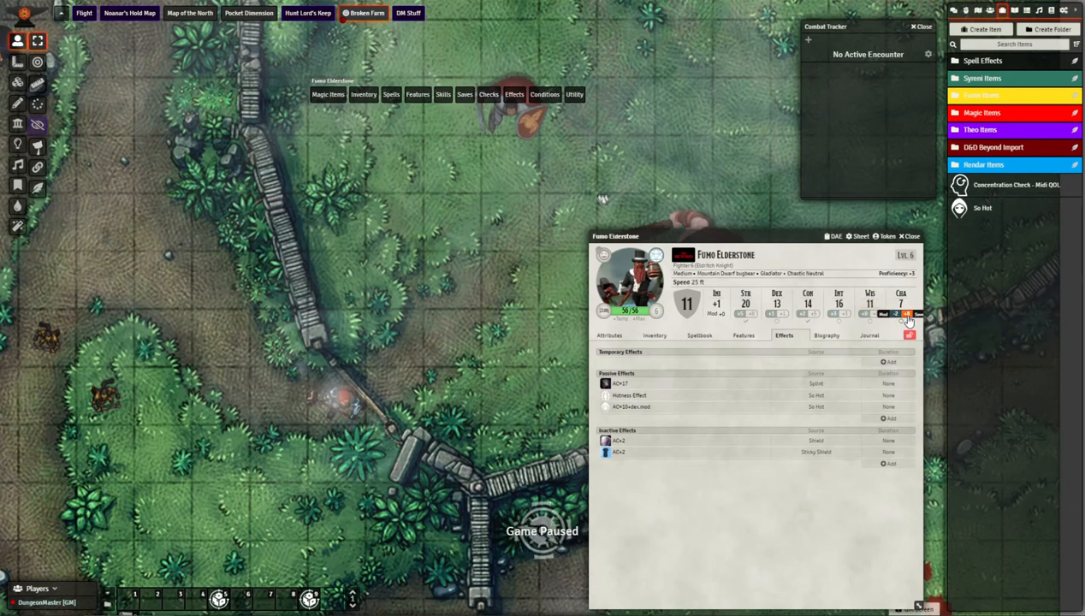
{"action": "left_click_drag", "start_coordinate": [794, 237], "coordinate": [735, 227]}
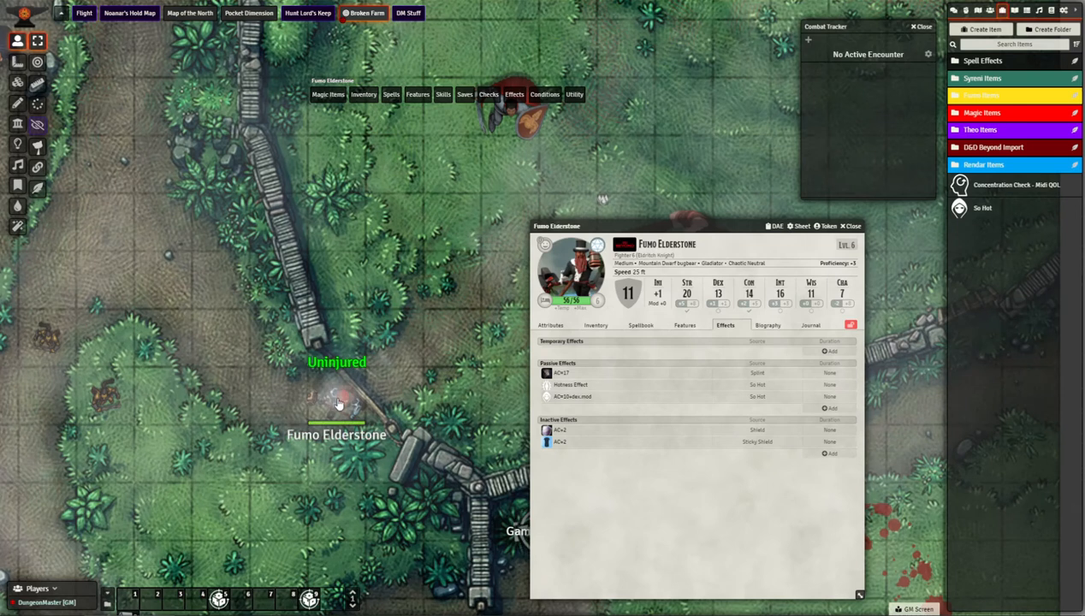
{"action": "left_click_drag", "start_coordinate": [76, 105], "coordinate": [219, 220]}
{"action": "left_click_drag", "start_coordinate": [133, 162], "coordinate": [133, 246]}
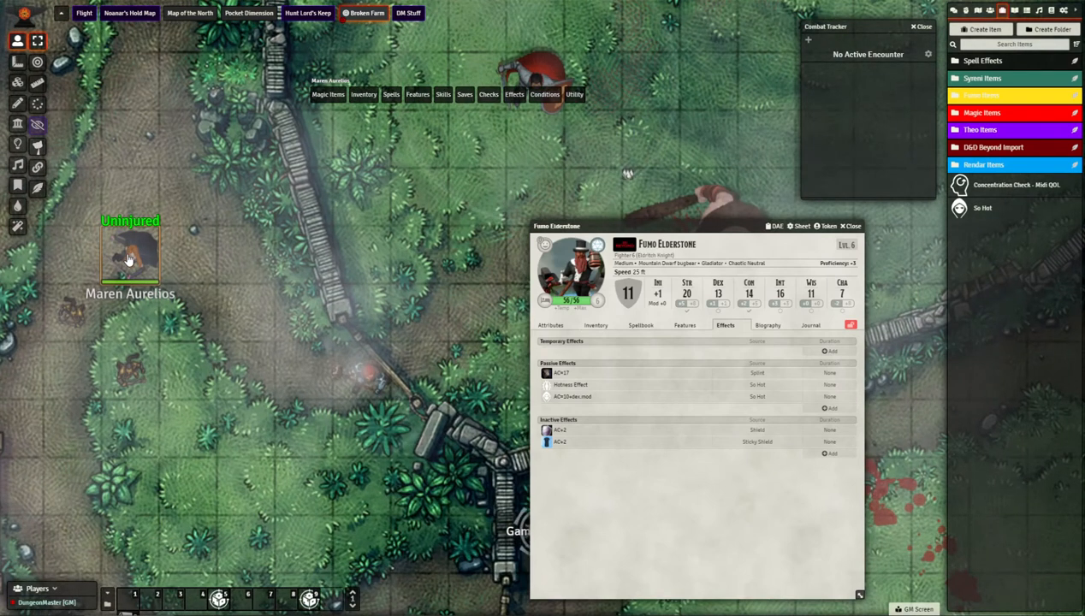
{"action": "double_click", "coordinate": [128, 258]}
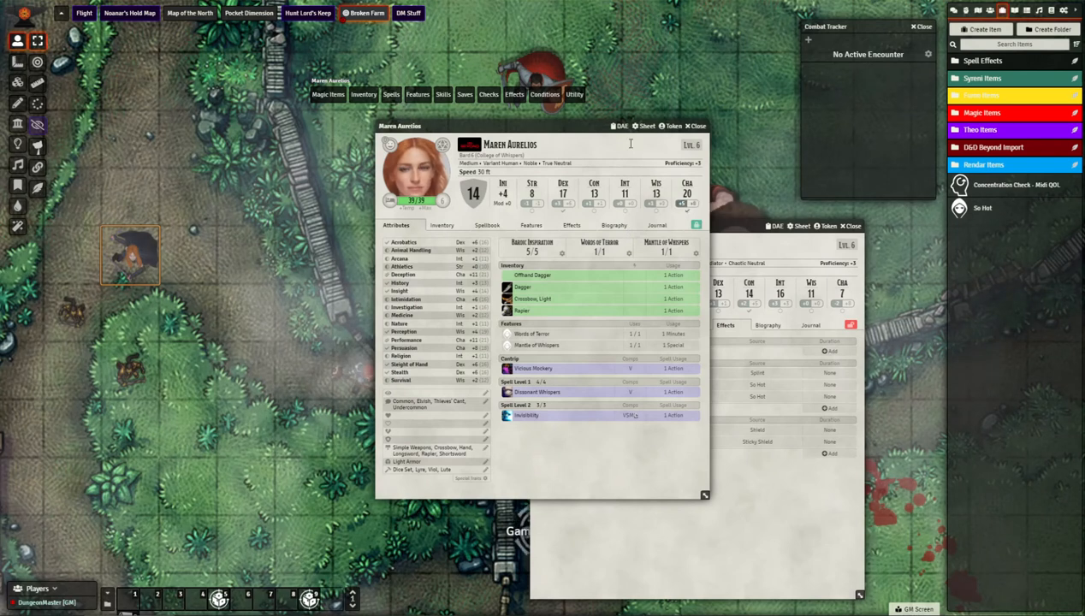
{"action": "left_click_drag", "start_coordinate": [579, 127], "coordinate": [783, 218]}
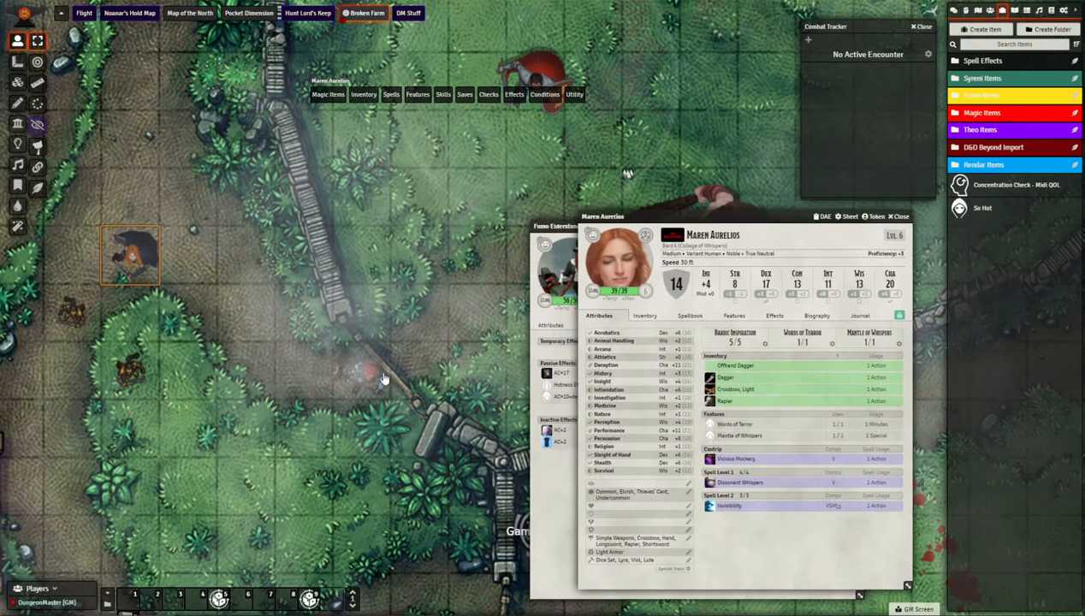
Move the dwarf's token along the path until it stands close to the bard's token.
{"action": "left_click", "coordinate": [372, 382]}
{"action": "key", "text": "Left"}
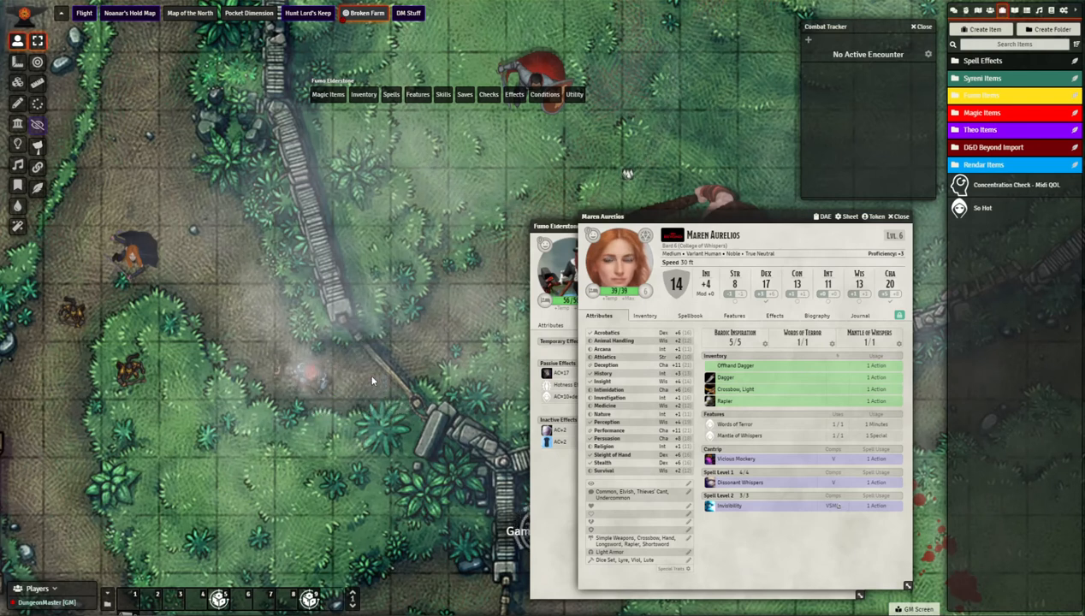
{"action": "key", "text": "Up"}
{"action": "key", "text": "Left"}
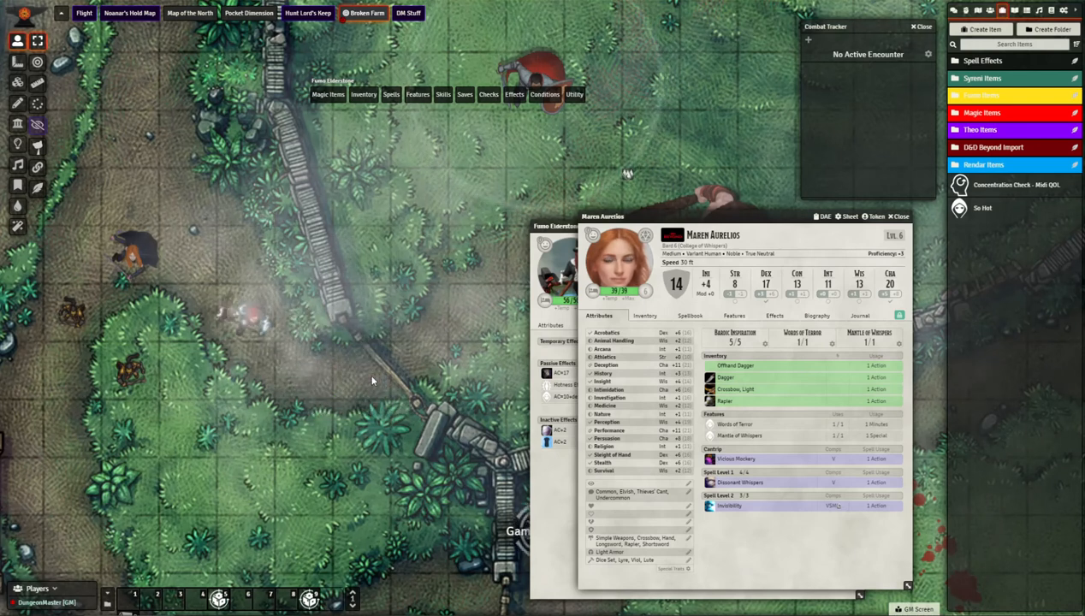
Add the dwarf's and the bard's tokens to a combat encounter and check the bard's Charisma save bonus.
{"action": "left_click", "coordinate": [140, 260]}
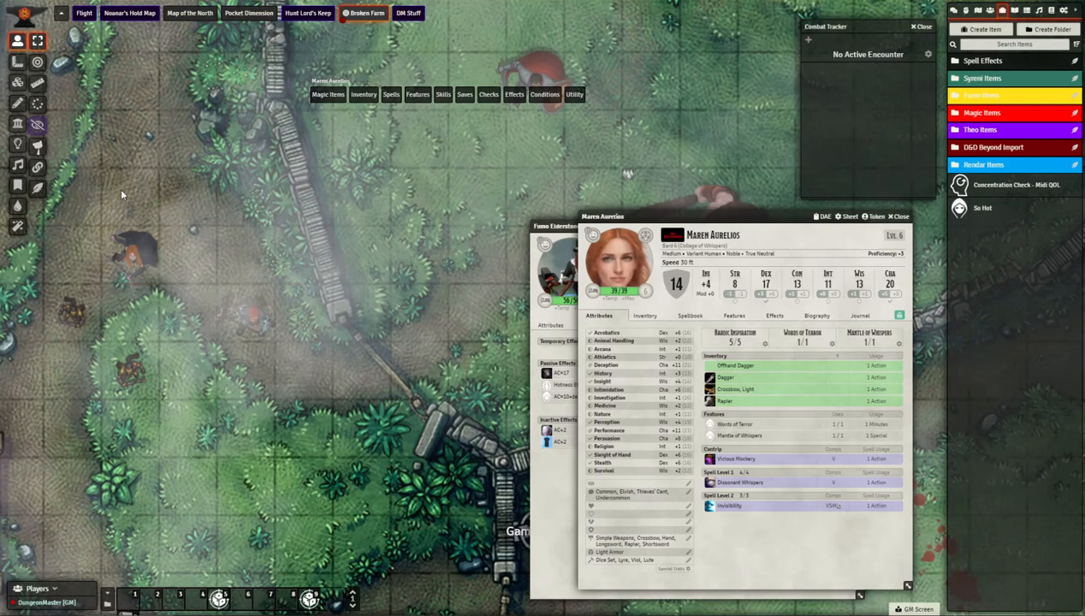
{"action": "right_click", "coordinate": [226, 315]}
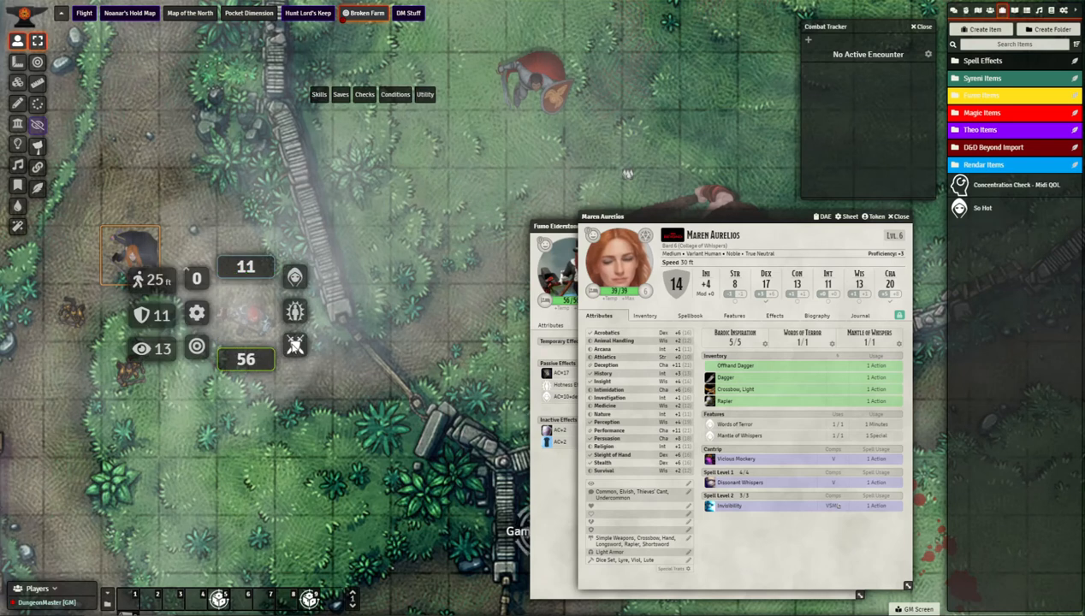
{"action": "left_click", "coordinate": [295, 344]}
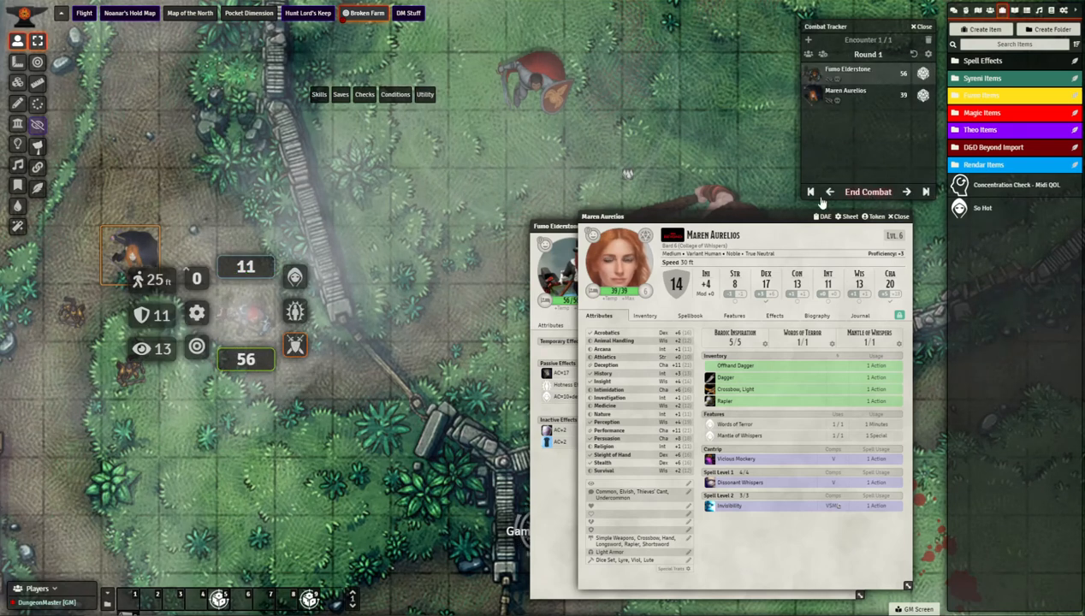
{"action": "left_click", "coordinate": [415, 292]}
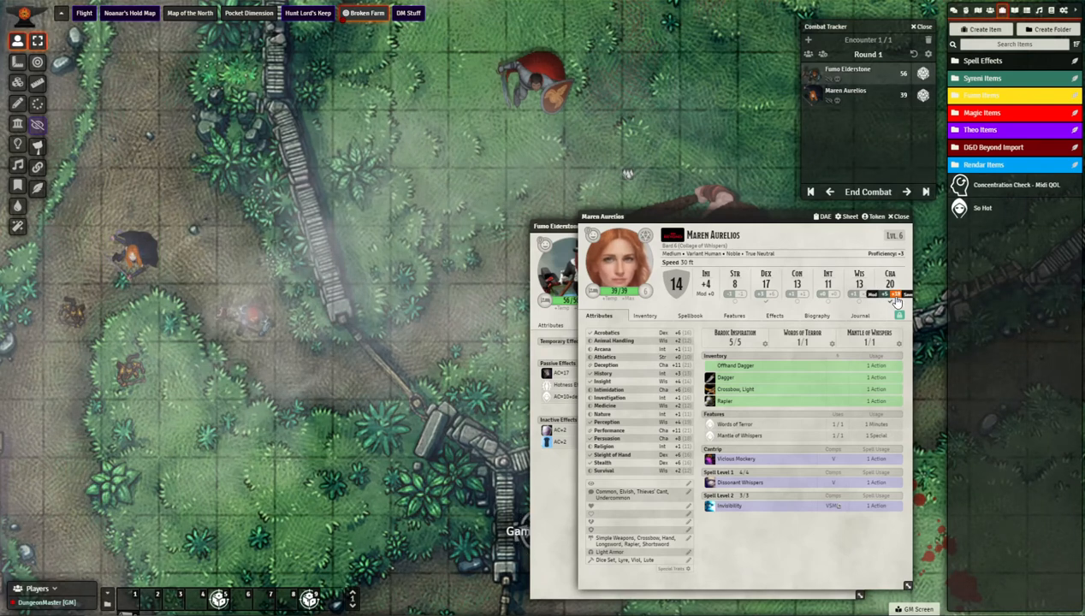
Disable the Fog weather effect on the scene and save the weather changes.
{"action": "scroll", "coordinate": [130, 319], "scroll_direction": "up", "scroll_amount": 4}
{"action": "scroll", "coordinate": [130, 319], "scroll_direction": "up", "scroll_amount": 1}
{"action": "right_click", "coordinate": [146, 317]}
{"action": "right_click", "coordinate": [145, 317]}
{"action": "left_click_drag", "start_coordinate": [87, 248], "coordinate": [329, 241]}
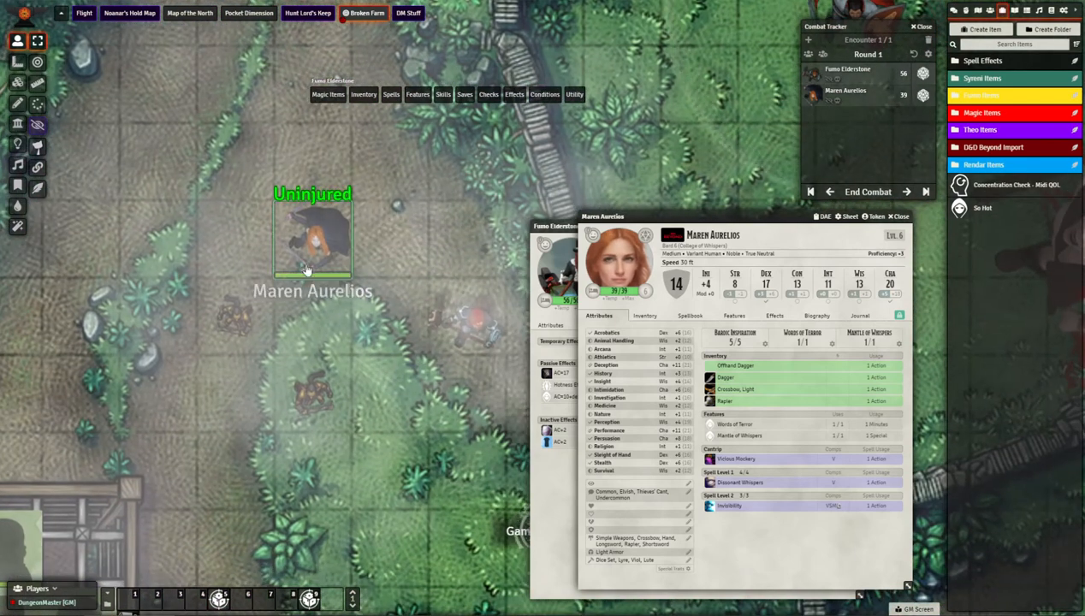
{"action": "left_click", "coordinate": [17, 225]}
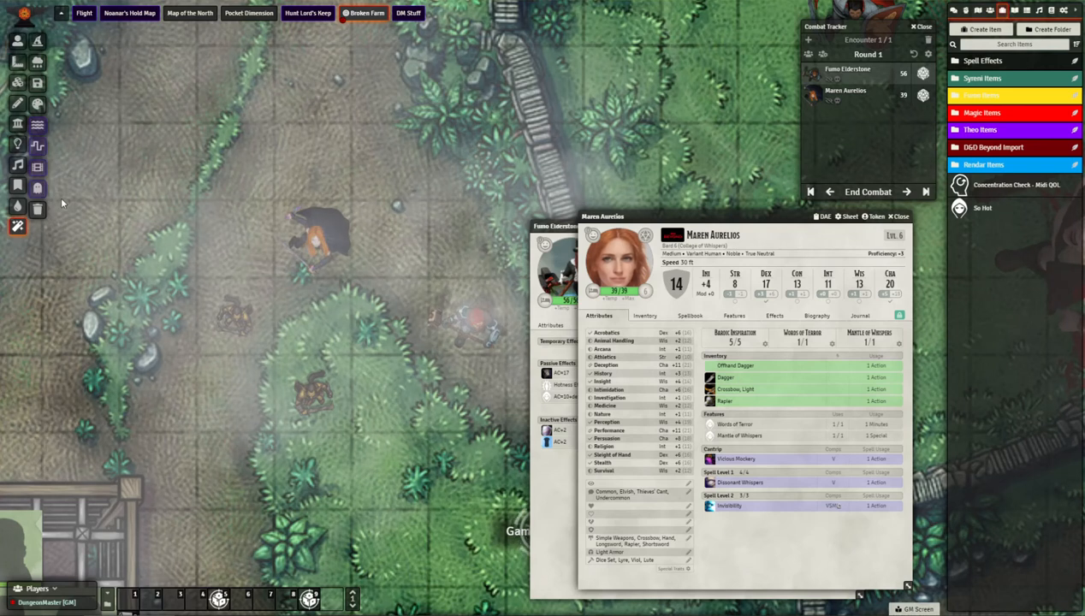
{"action": "left_click", "coordinate": [38, 62]}
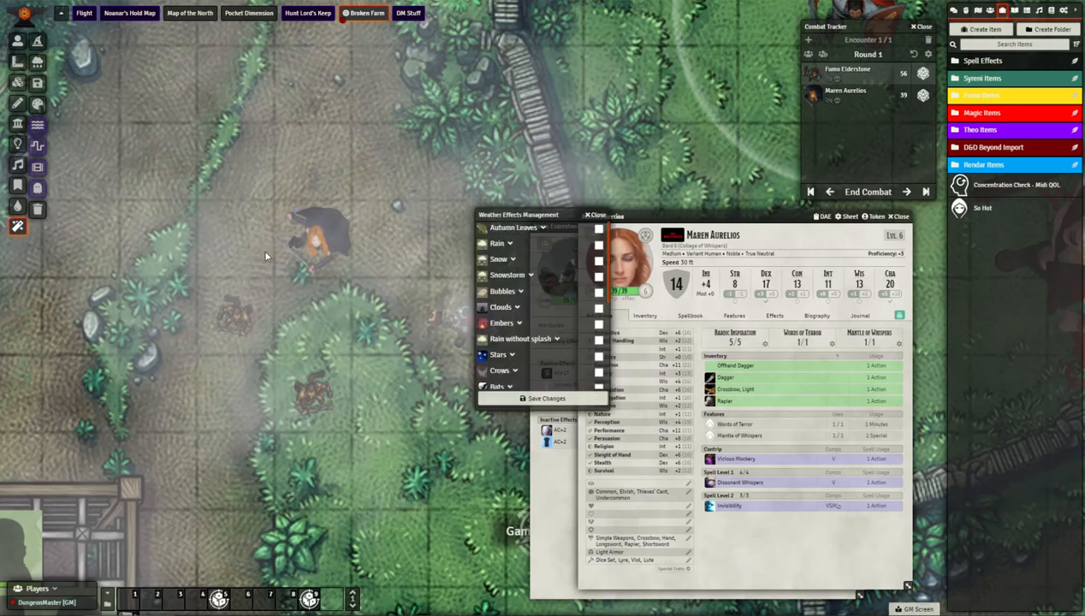
{"action": "scroll", "coordinate": [584, 272], "scroll_direction": "down", "scroll_amount": 3}
{"action": "left_click", "coordinate": [598, 257]}
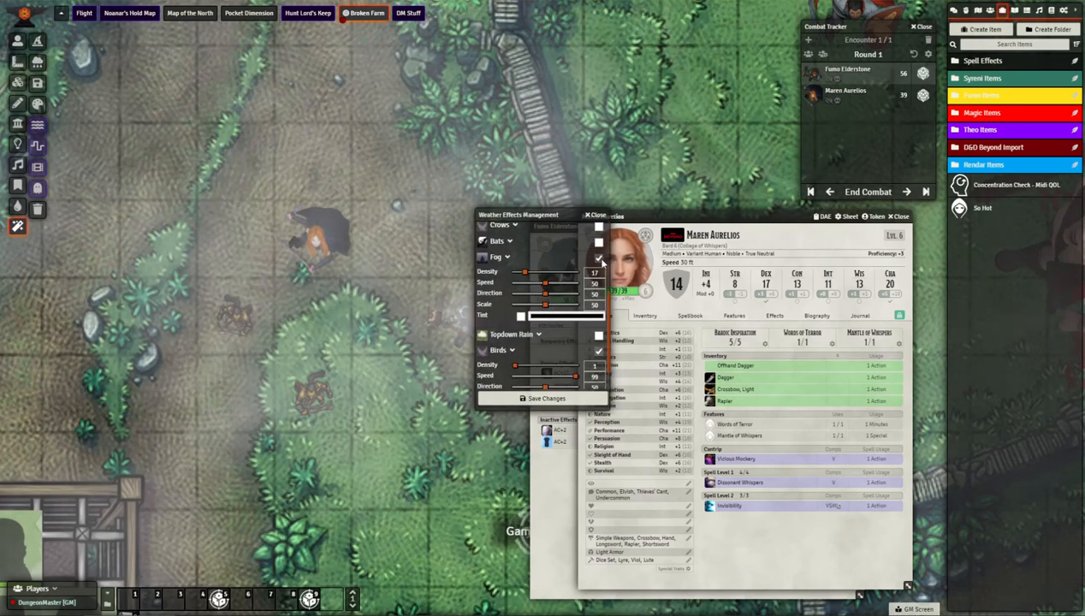
{"action": "left_click", "coordinate": [544, 399]}
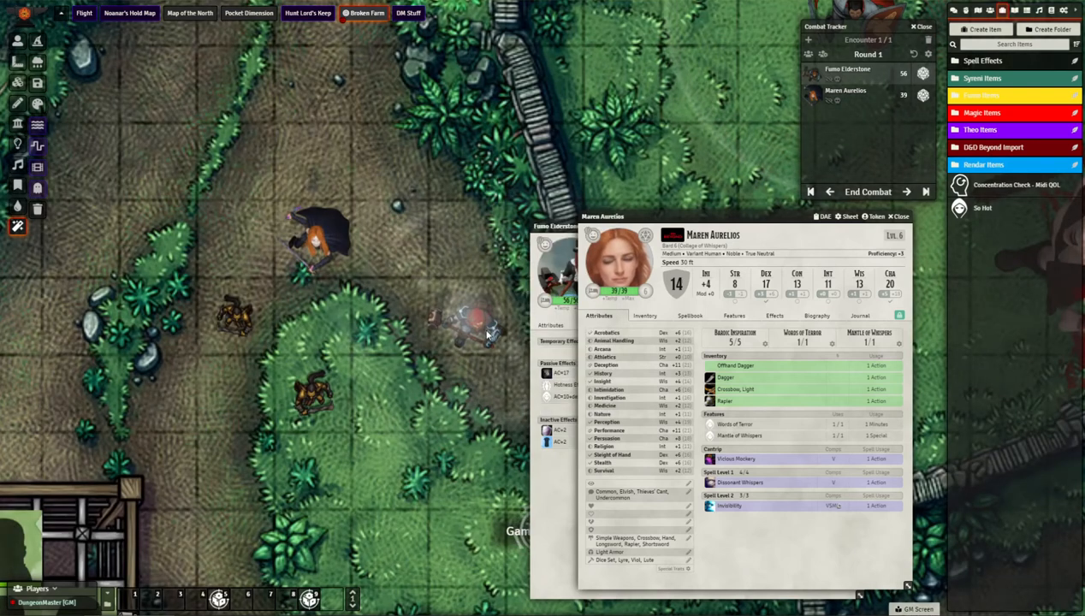
Move the bard's token one square out of the dwarf's aura, back in and out again, checking her Charisma save bonus.
{"action": "left_click", "coordinate": [17, 40]}
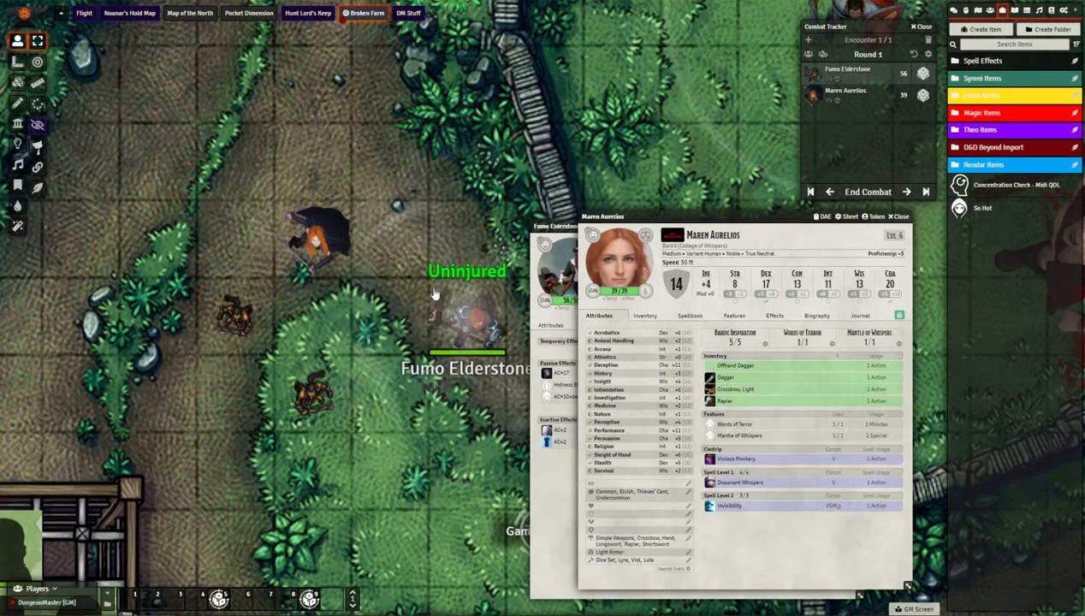
{"action": "left_click", "coordinate": [299, 237]}
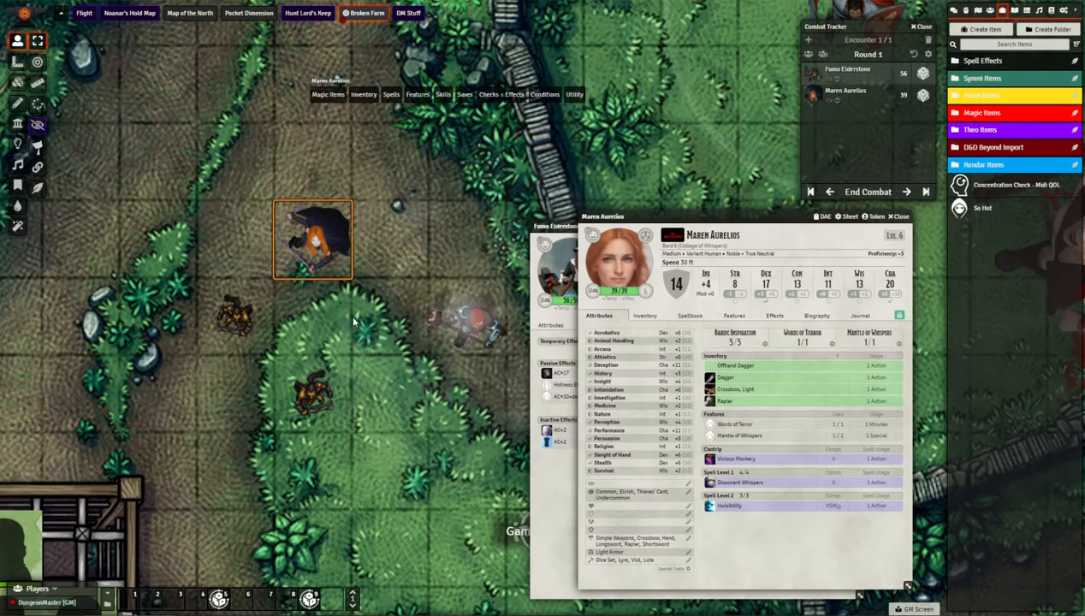
{"action": "key", "text": "Left"}
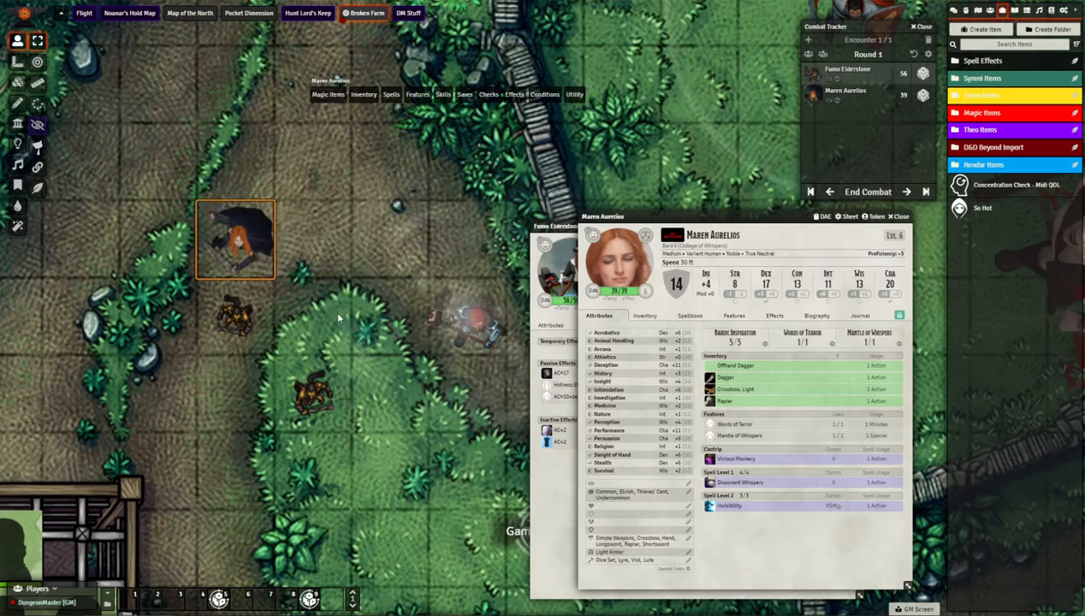
{"action": "mouse_move", "coordinate": [898, 301]}
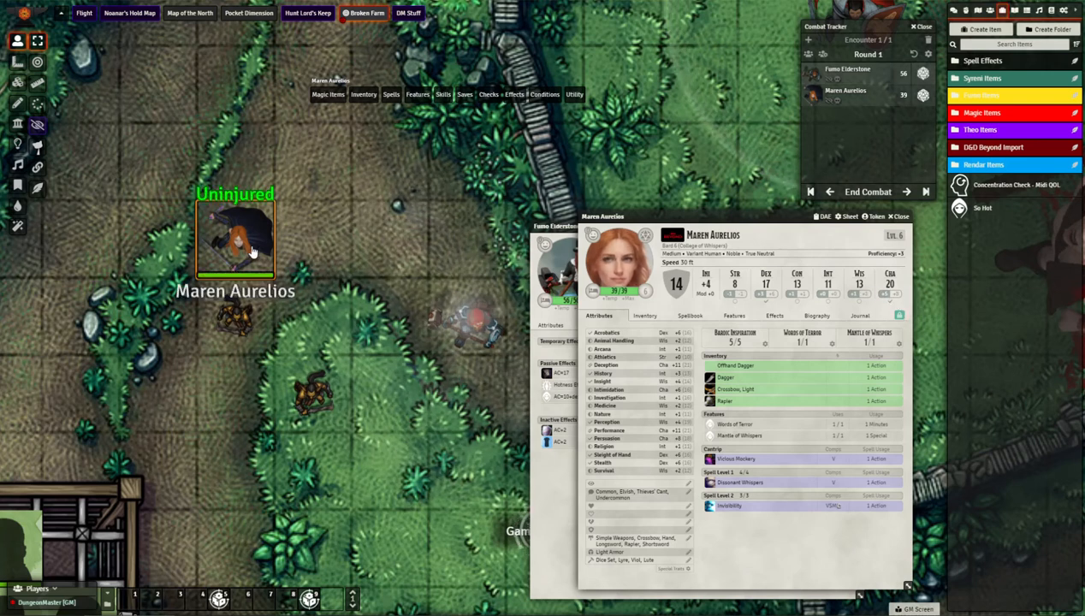
{"action": "key", "text": "Right"}
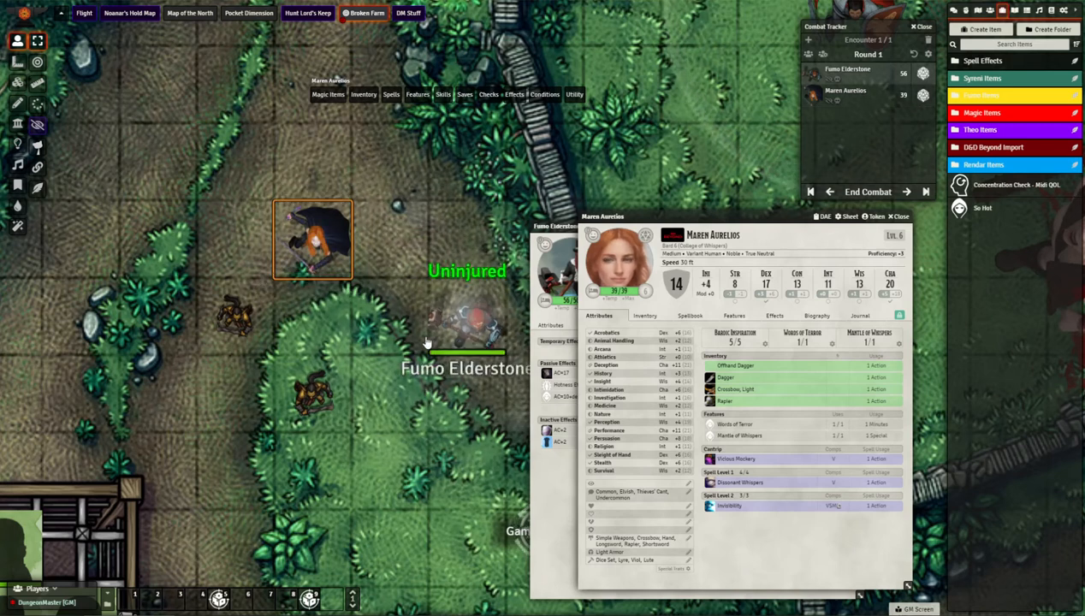
{"action": "scroll", "coordinate": [415, 343], "scroll_direction": "down", "scroll_amount": 1}
{"action": "scroll", "coordinate": [415, 342], "scroll_direction": "down", "scroll_amount": 3}
{"action": "left_click_drag", "start_coordinate": [458, 348], "coordinate": [319, 354]}
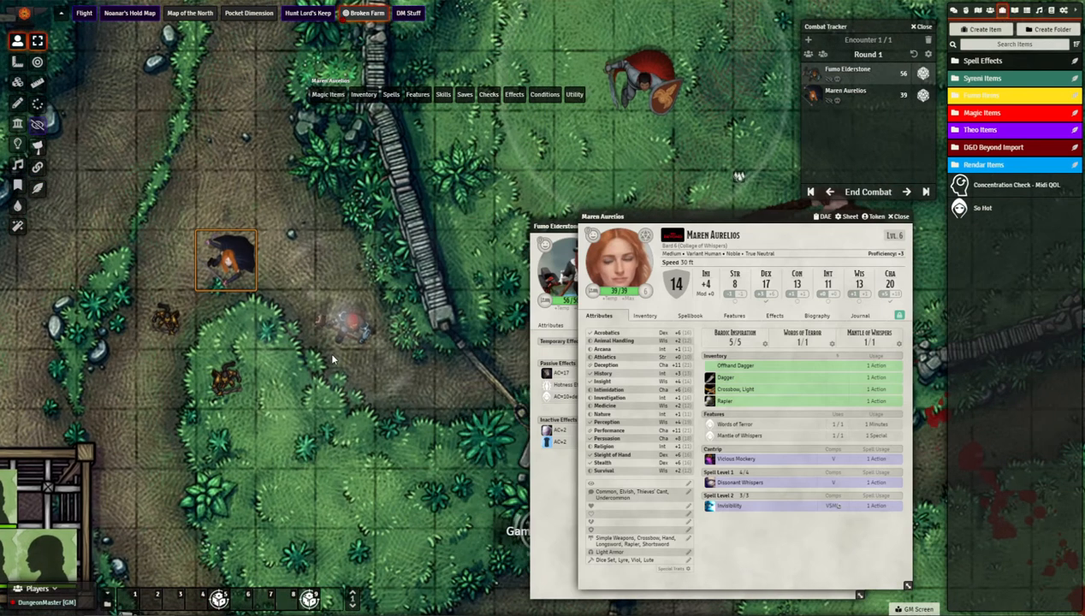
{"action": "key", "text": "Left"}
Close the bard's and dwarf's sheets, and open the list of effects on the red-caped paladin's character sheet.
{"action": "left_click_drag", "start_coordinate": [398, 282], "coordinate": [218, 425]}
{"action": "left_click", "coordinate": [462, 222]}
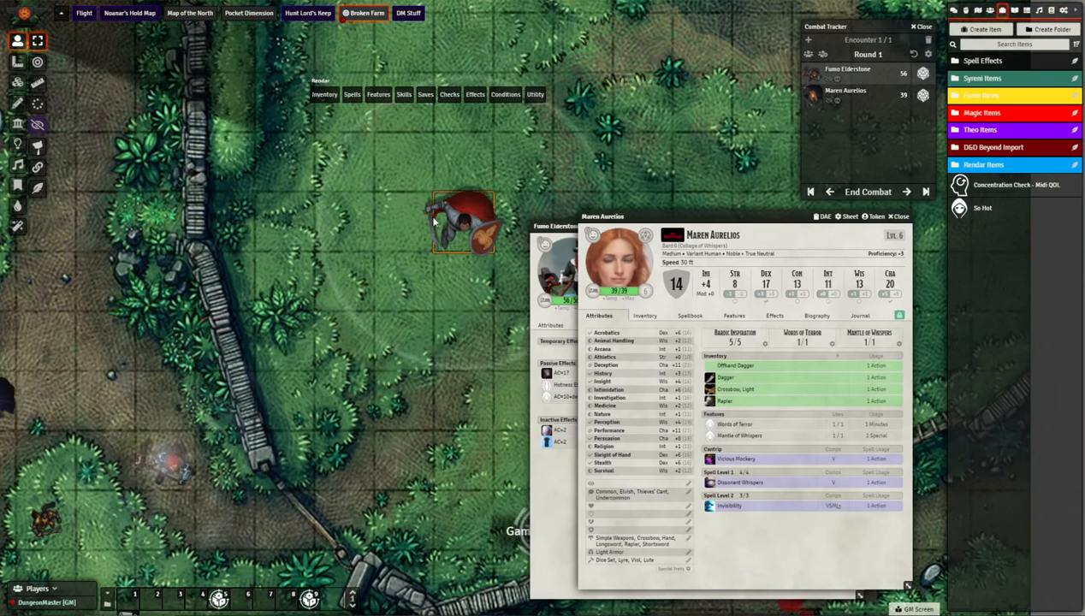
{"action": "left_click_drag", "start_coordinate": [319, 247], "coordinate": [236, 271]}
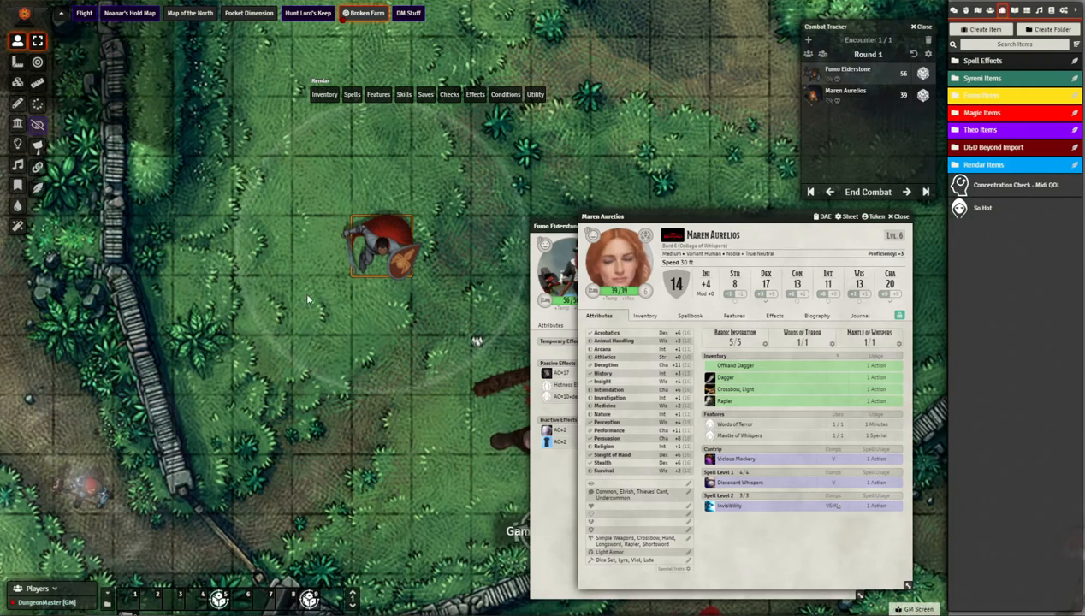
{"action": "left_click", "coordinate": [899, 216]}
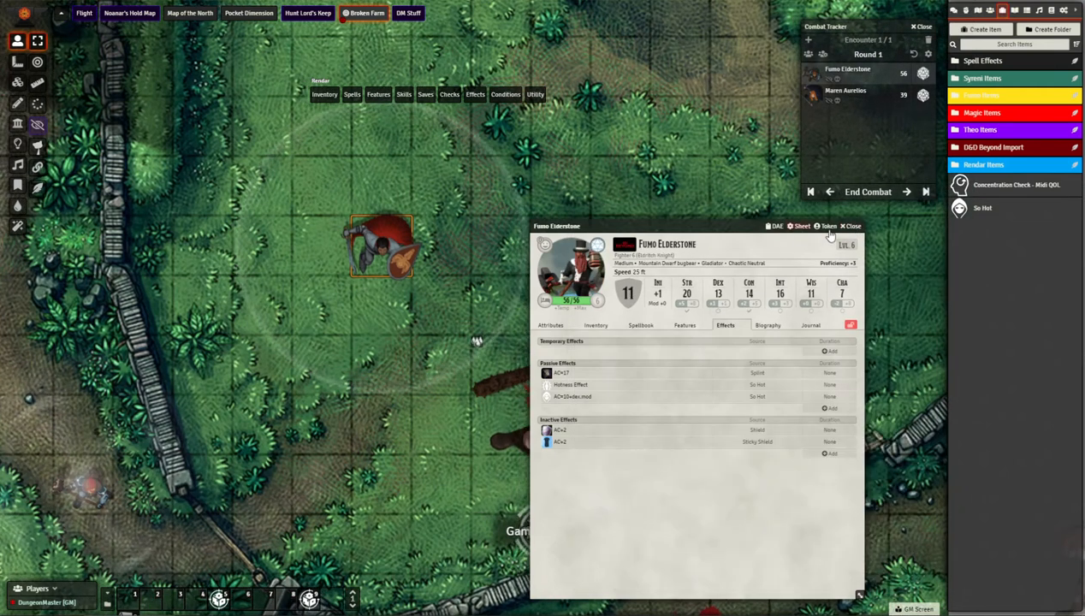
{"action": "left_click", "coordinate": [852, 227]}
{"action": "left_click_drag", "start_coordinate": [369, 306], "coordinate": [410, 303]}
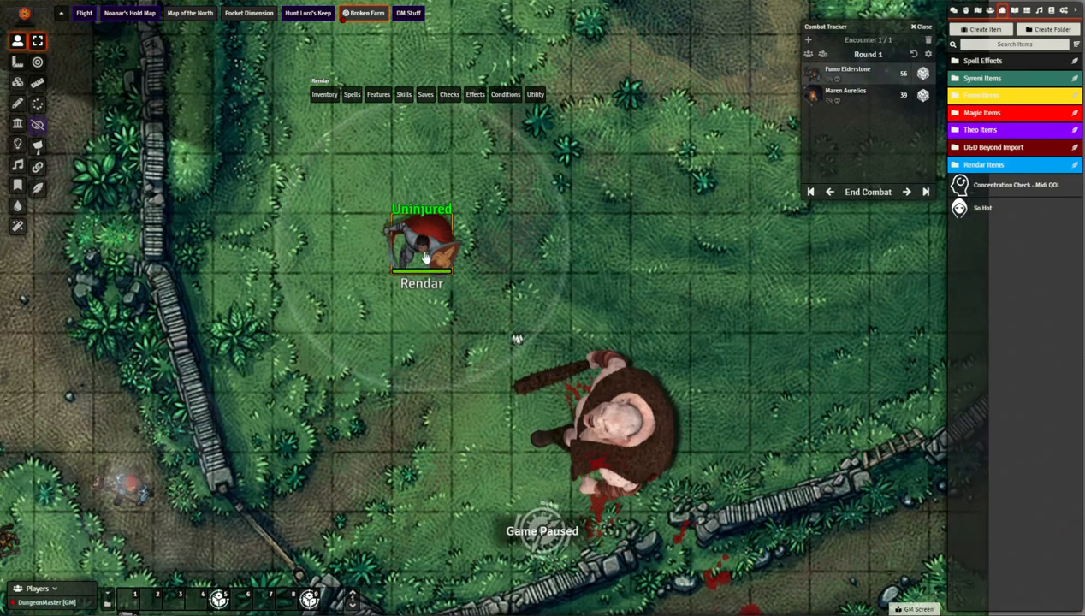
{"action": "double_click", "coordinate": [425, 246]}
{"action": "left_click", "coordinate": [569, 225]}
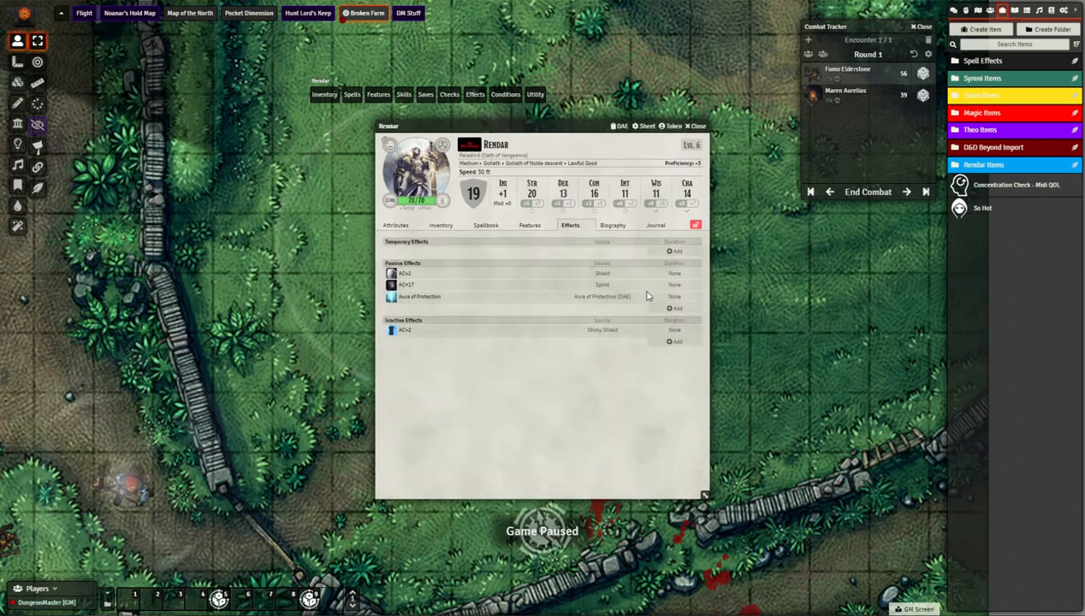
Open the paladin's Aura of Protection effect for editing and review its duration settings and attribute changes.
{"action": "right_click", "coordinate": [449, 299]}
{"action": "left_click", "coordinate": [461, 313]}
{"action": "left_click", "coordinate": [496, 289]}
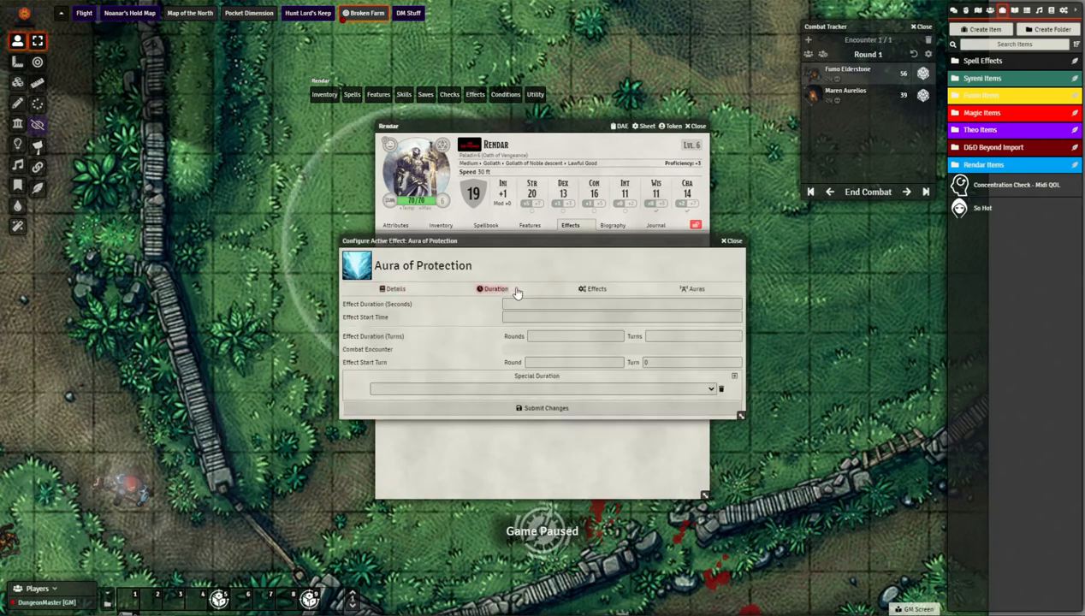
{"action": "left_click", "coordinate": [594, 290]}
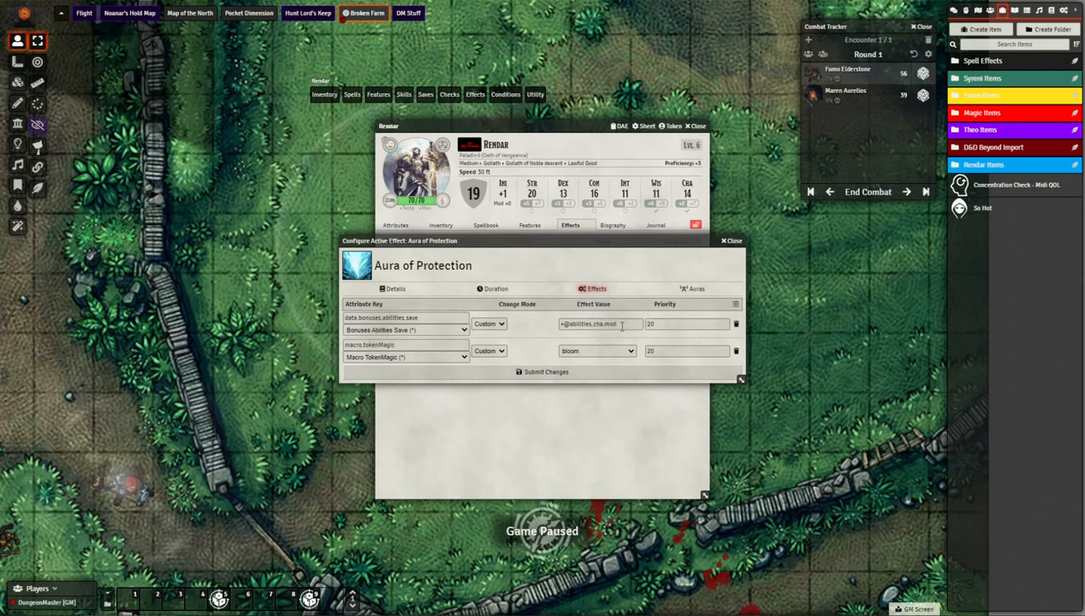
{"action": "left_click_drag", "start_coordinate": [579, 241], "coordinate": [563, 272]}
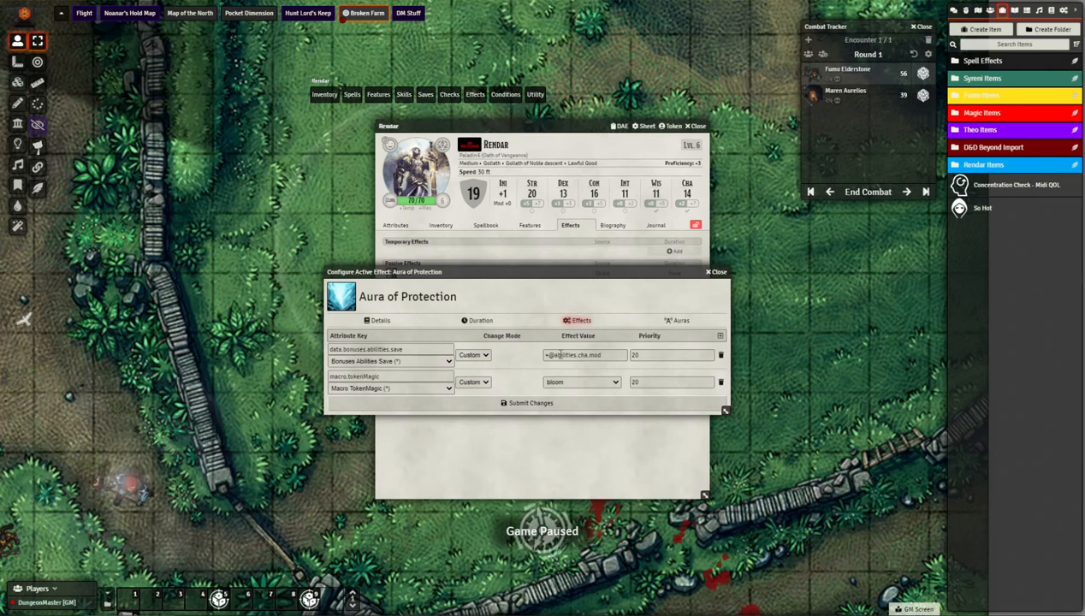
Review the aura settings of Aura of Protection and enable its Ignore self option.
{"action": "left_click", "coordinate": [680, 321]}
{"action": "left_click_drag", "start_coordinate": [586, 272], "coordinate": [583, 196]}
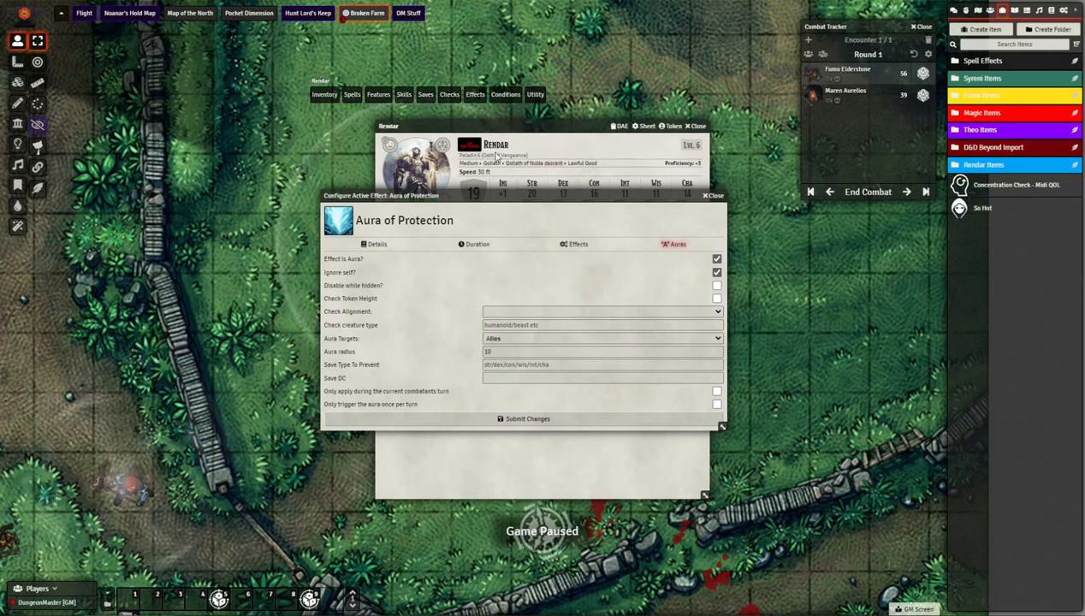
{"action": "left_click_drag", "start_coordinate": [544, 196], "coordinate": [552, 251]}
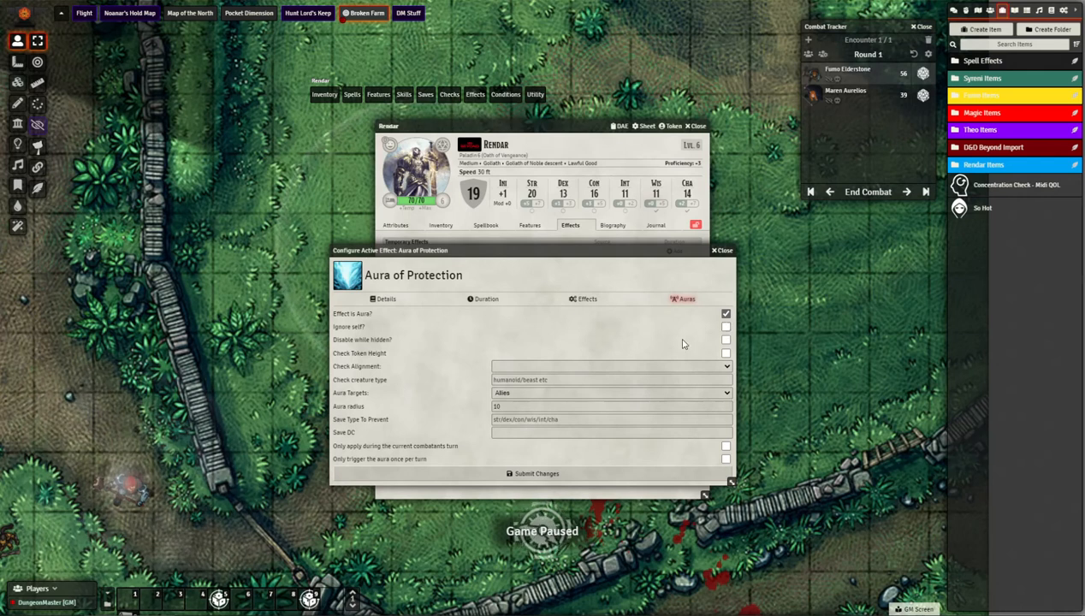
{"action": "left_click", "coordinate": [725, 327]}
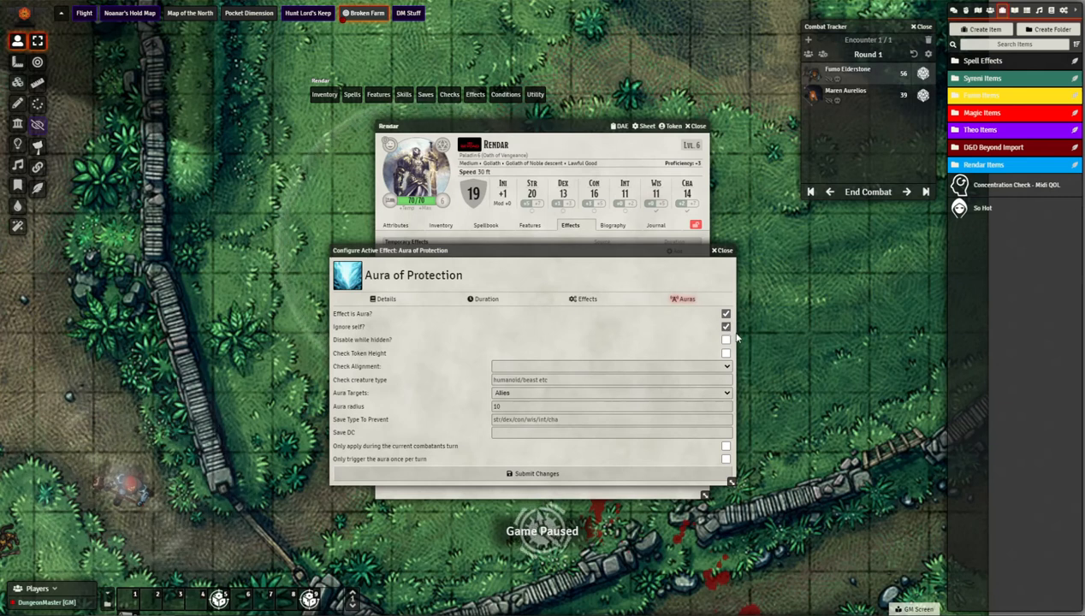
Review the aura radius and attribute changes of Aura of Protection, closing the effect's configuration and the paladin's sheet.
{"action": "double_click", "coordinate": [496, 407]}
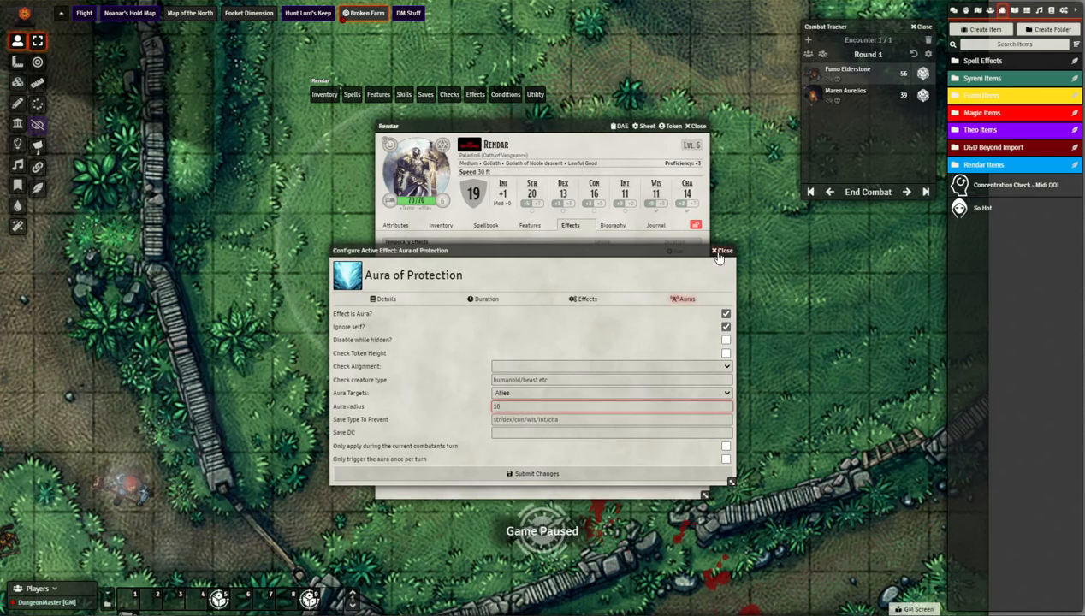
{"action": "left_click", "coordinate": [581, 300]}
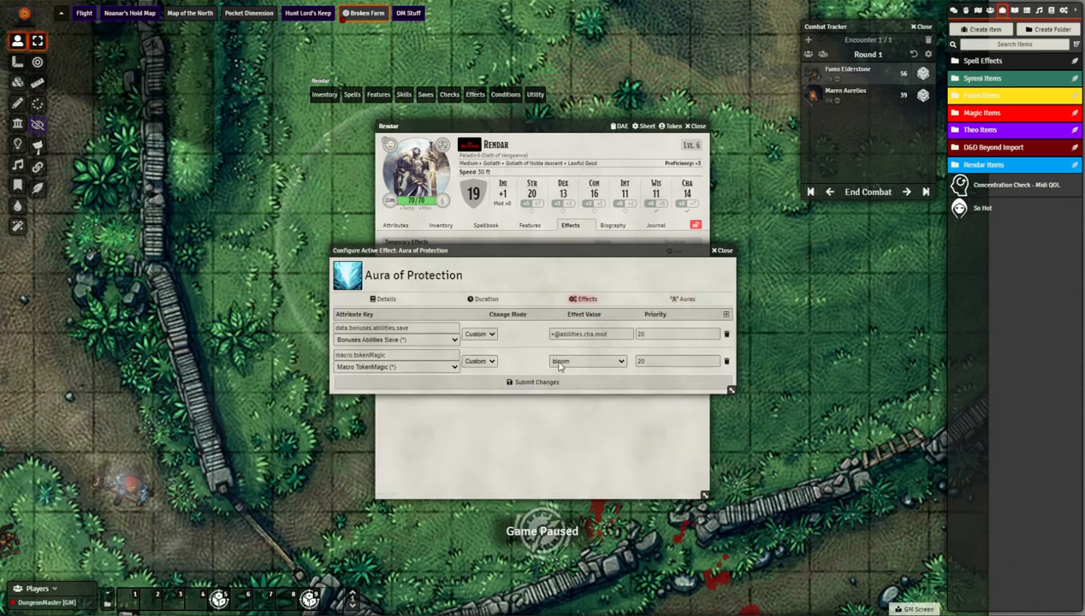
{"action": "left_click", "coordinate": [720, 251]}
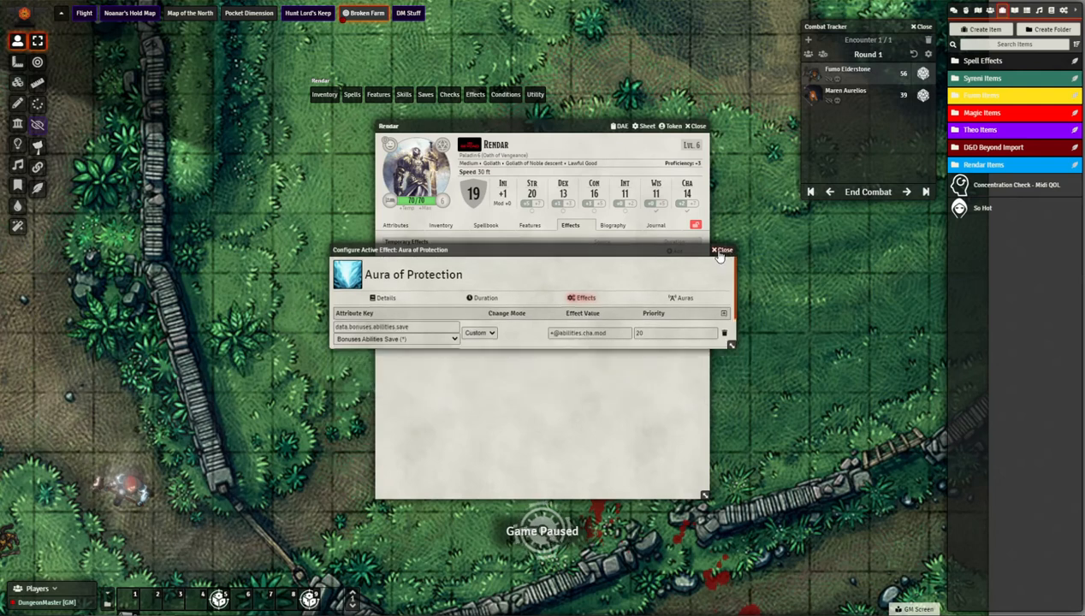
{"action": "left_click", "coordinate": [697, 126]}
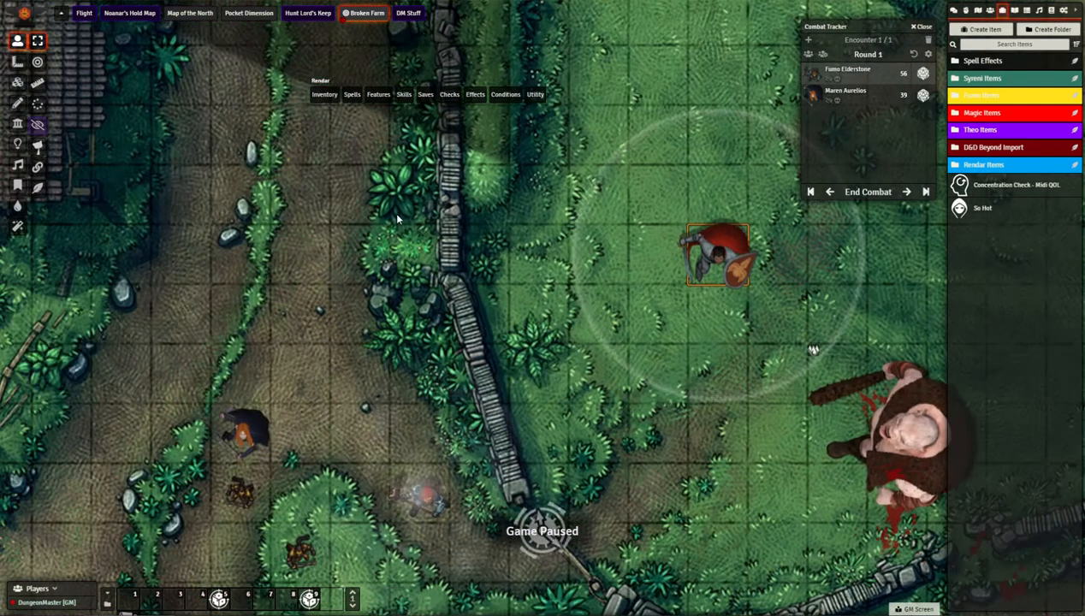
Show the actors directory and move the bard's token from the dirt path onto the grass, just outside the paladin's aura.
{"action": "left_click_drag", "start_coordinate": [270, 165], "coordinate": [282, 381]}
{"action": "left_click_drag", "start_coordinate": [344, 199], "coordinate": [609, 172]}
{"action": "scroll", "coordinate": [399, 241], "scroll_direction": "down", "scroll_amount": 6}
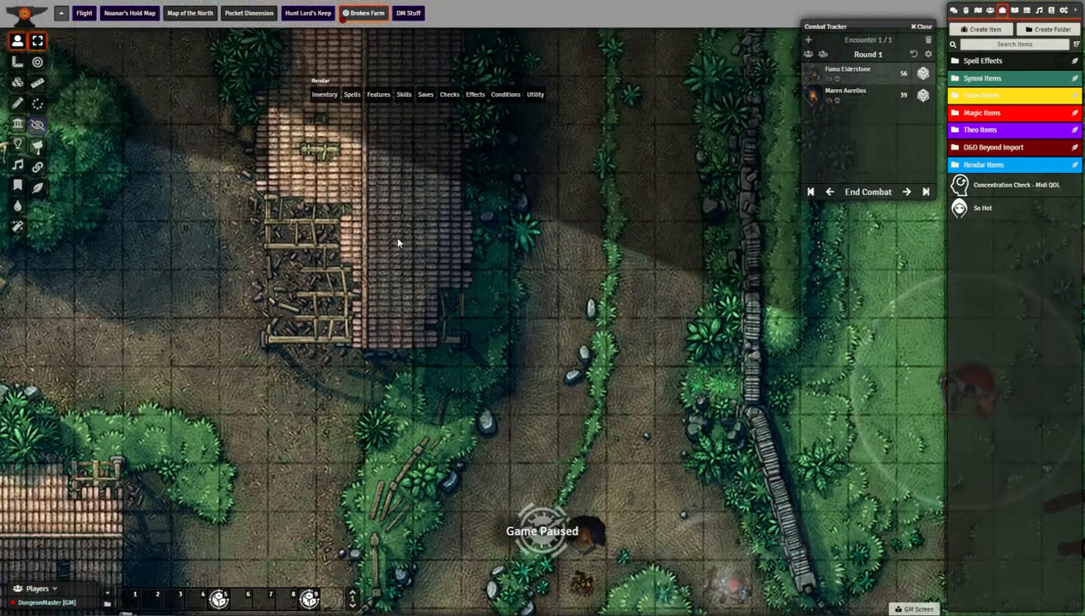
{"action": "left_click_drag", "start_coordinate": [590, 350], "coordinate": [559, 296]}
{"action": "scroll", "coordinate": [578, 278], "scroll_direction": "down", "scroll_amount": 7}
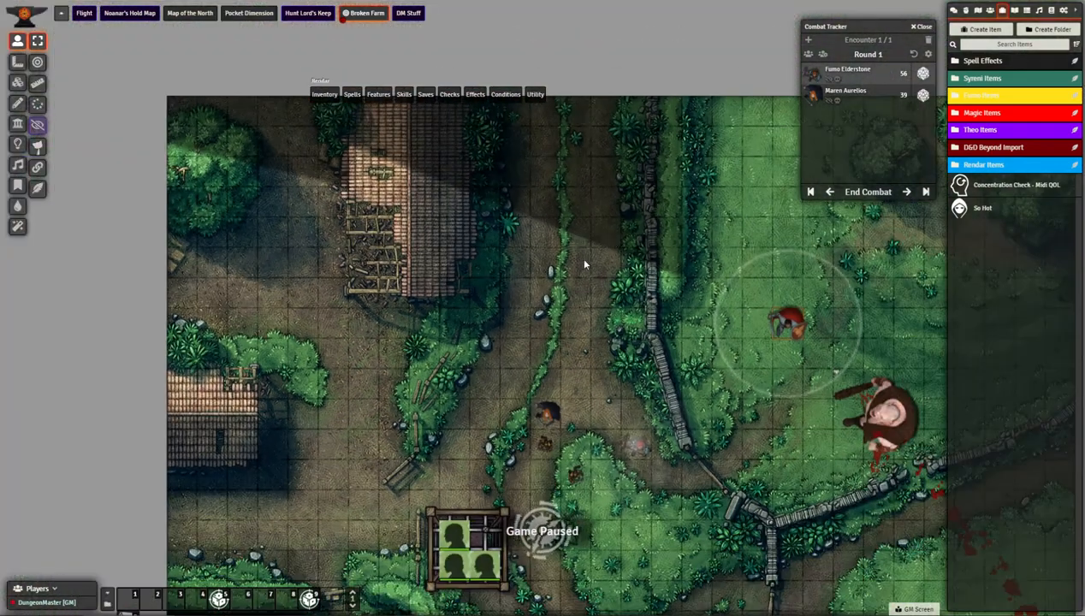
{"action": "left_click_drag", "start_coordinate": [606, 248], "coordinate": [382, 333]}
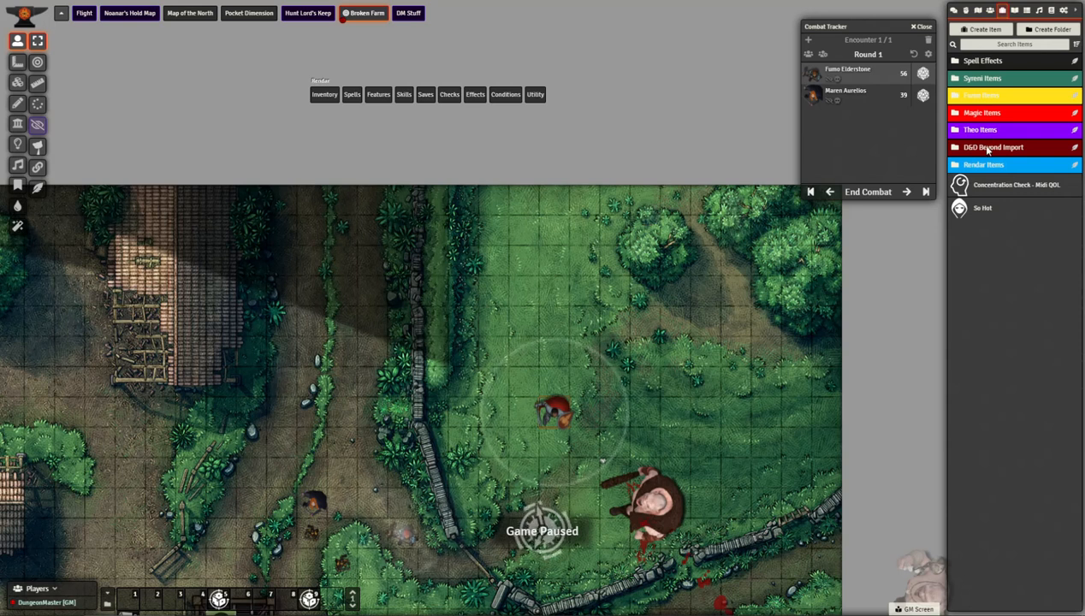
{"action": "left_click", "coordinate": [990, 9]}
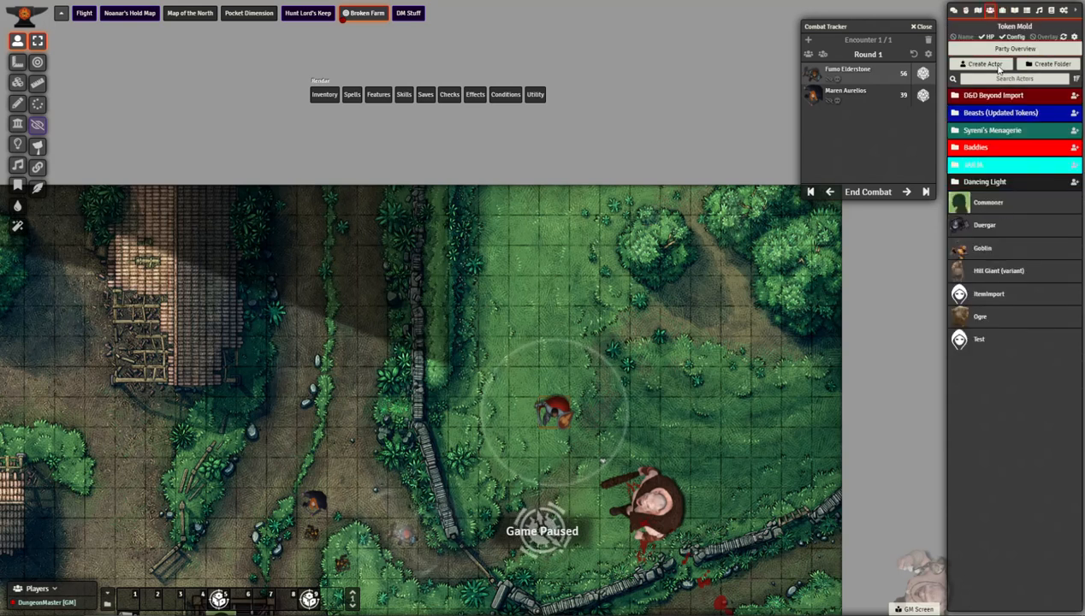
{"action": "left_click_drag", "start_coordinate": [437, 348], "coordinate": [437, 254]}
{"action": "left_click_drag", "start_coordinate": [310, 405], "coordinate": [587, 197]}
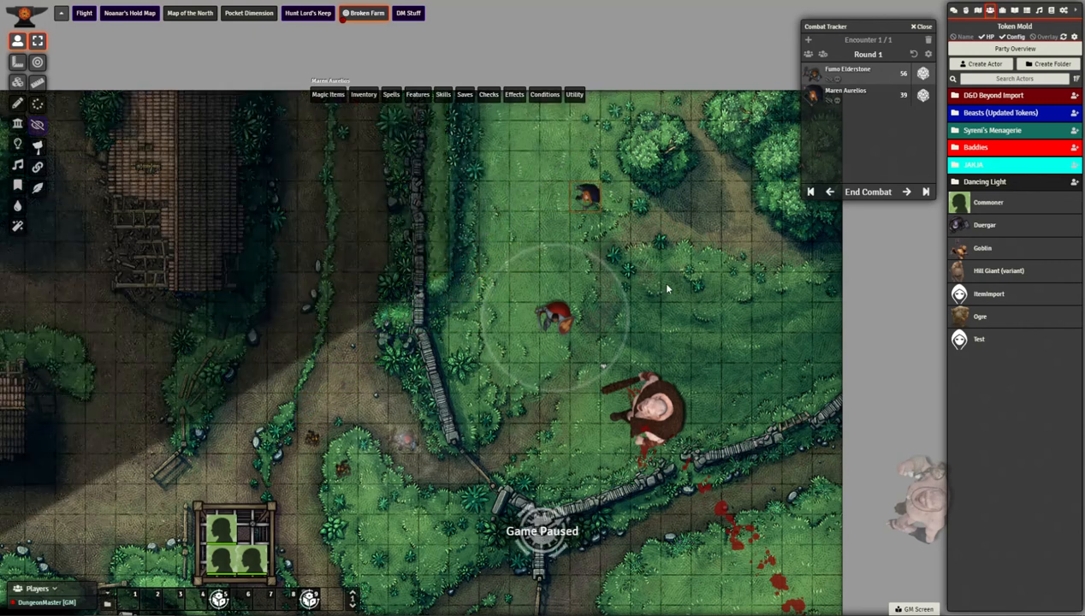
Open the bard's character sheet clear of her token, and move the token diagonally into the paladin's aura.
{"action": "double_click", "coordinate": [586, 197]}
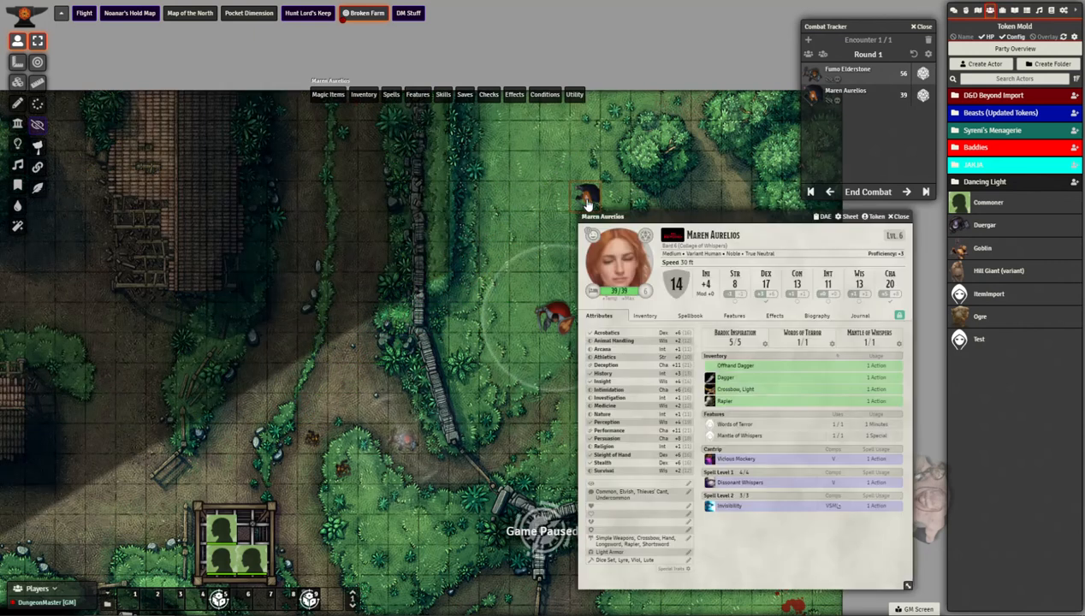
{"action": "left_click_drag", "start_coordinate": [725, 216], "coordinate": [751, 244]}
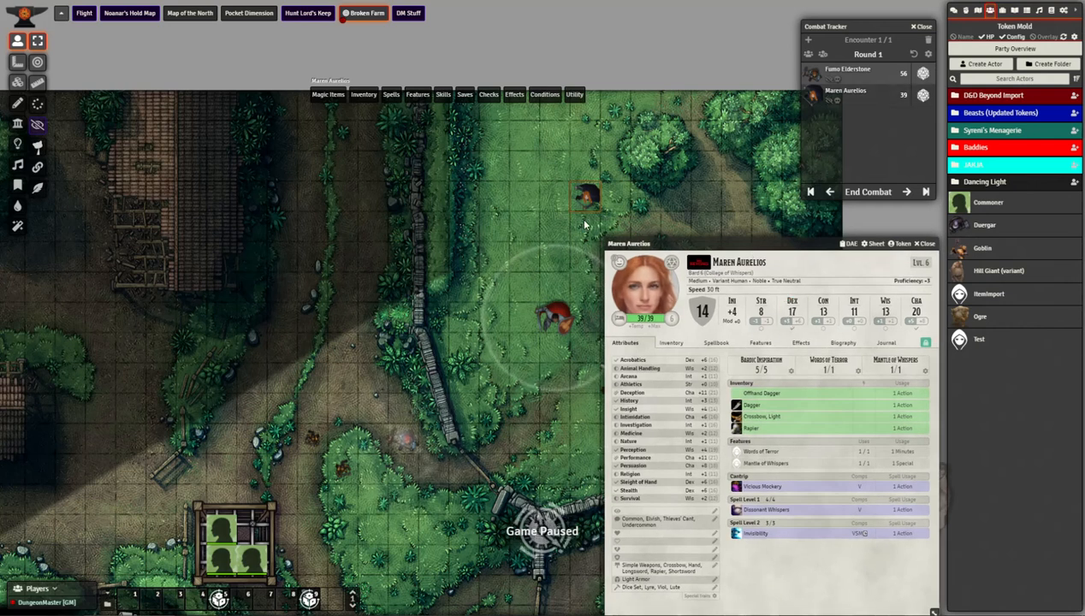
{"action": "key", "text": "Left+Down"}
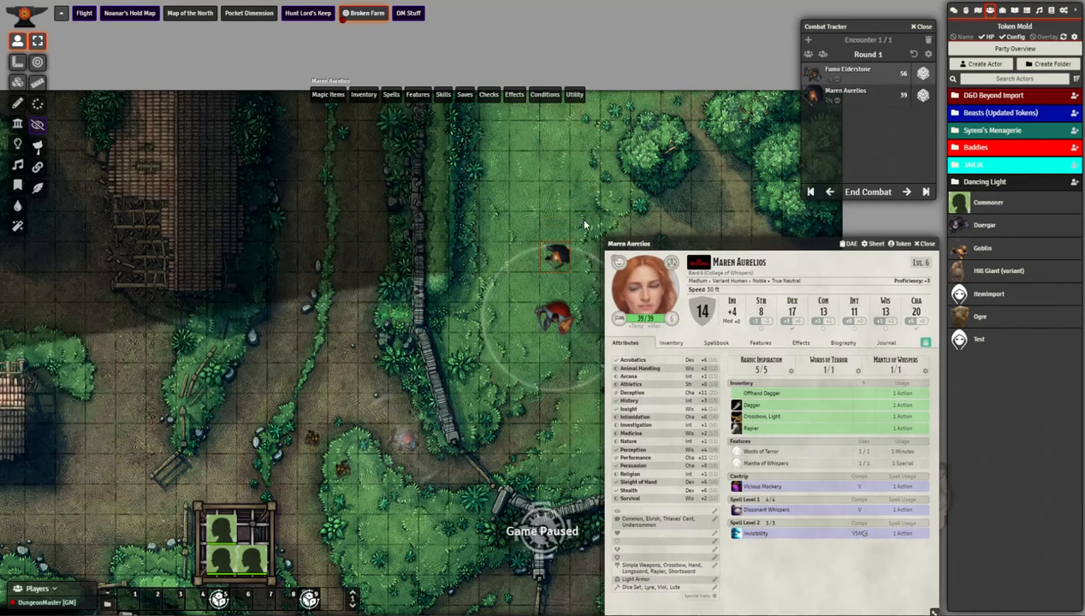
{"action": "scroll", "coordinate": [565, 274], "scroll_direction": "up", "scroll_amount": 3}
{"action": "scroll", "coordinate": [566, 280], "scroll_direction": "up", "scroll_amount": 1}
{"action": "left_click_drag", "start_coordinate": [563, 268], "coordinate": [455, 281]}
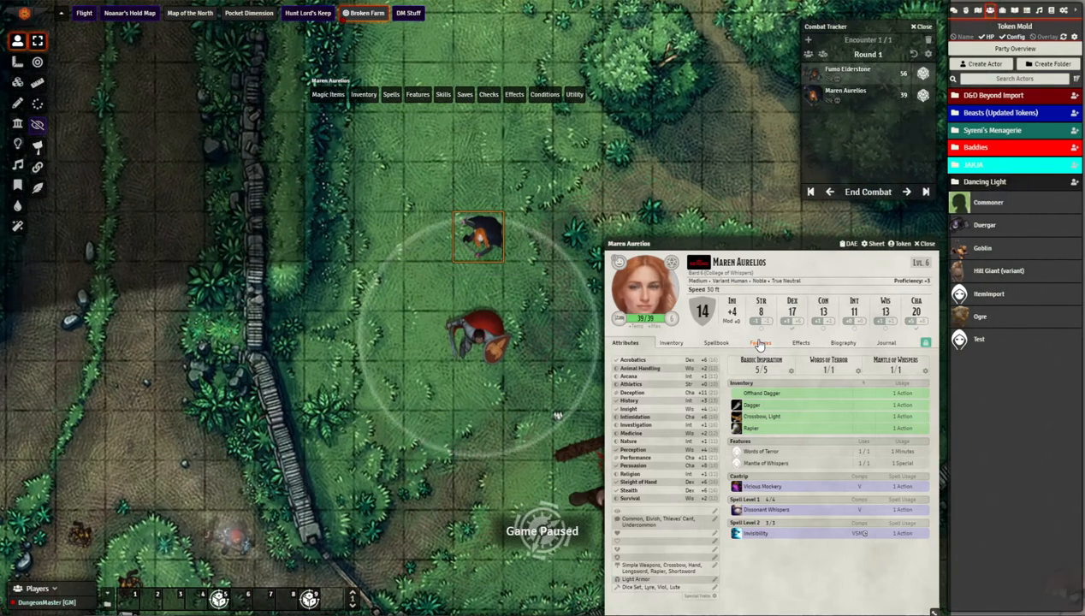
Move the bard's token out of the paladin's aura and back in twice, checking the saving throw bonuses on her sheet.
{"action": "key", "text": "Up"}
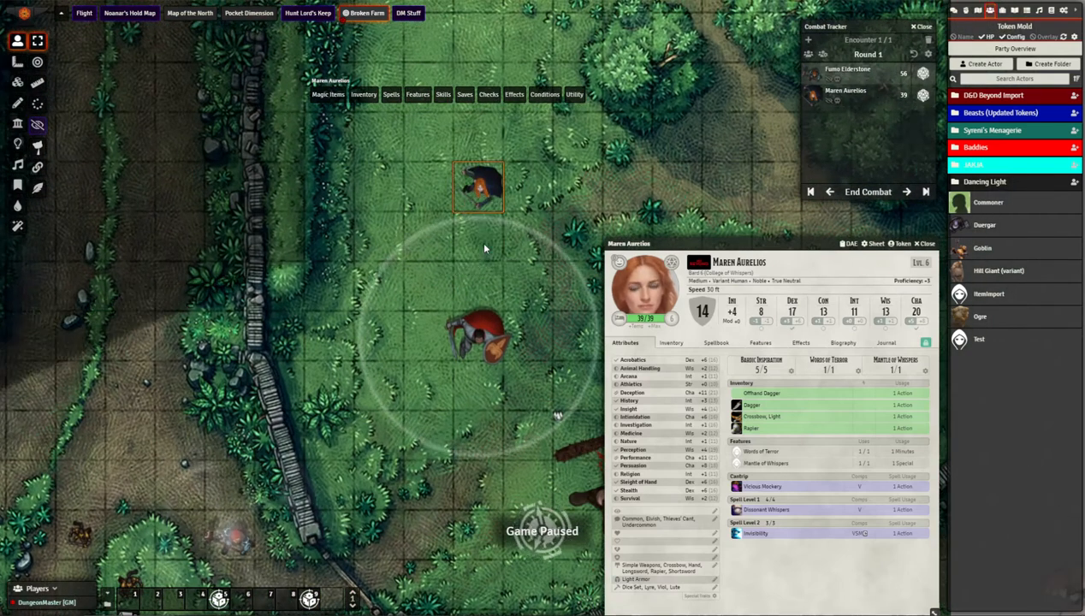
{"action": "key", "text": "Down"}
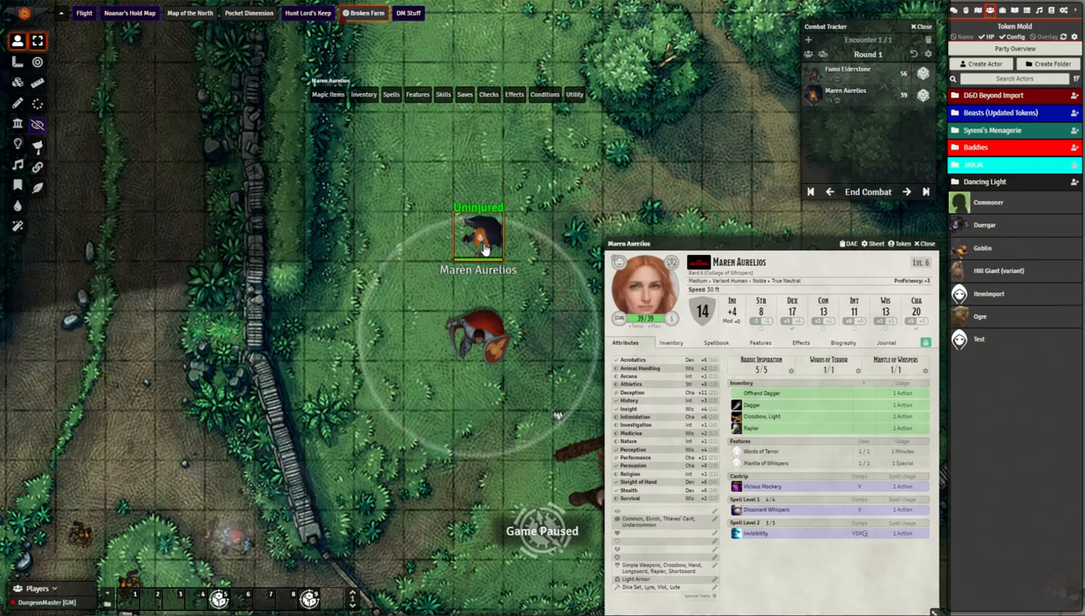
{"action": "left_click", "coordinate": [605, 189]}
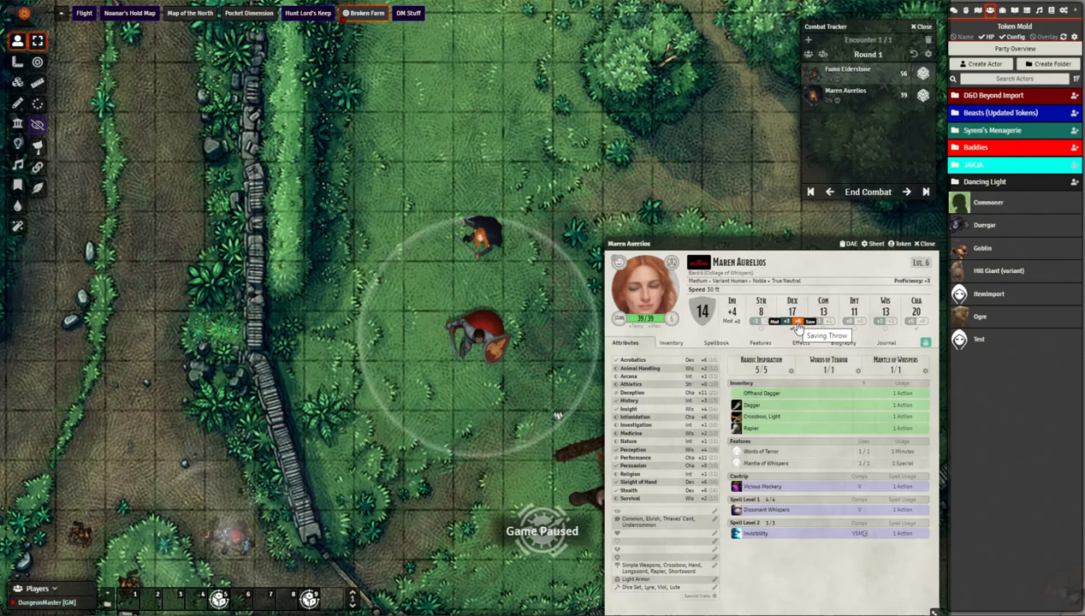
{"action": "left_click", "coordinate": [460, 237]}
{"action": "key", "text": "Up"}
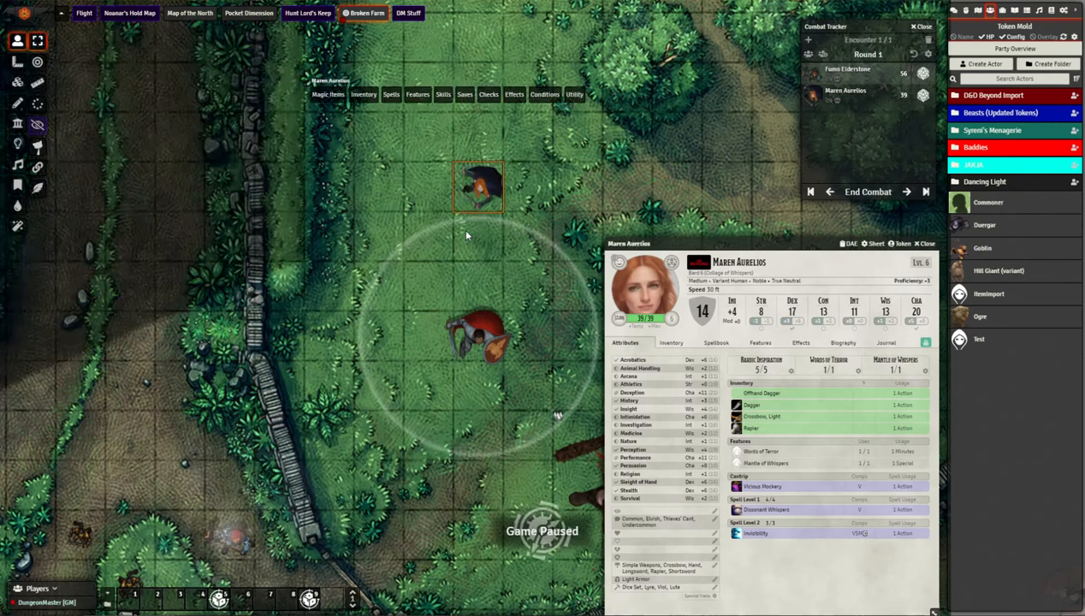
{"action": "key", "text": "Down"}
{"action": "key", "text": "Down"}
{"action": "left_click", "coordinate": [503, 180]}
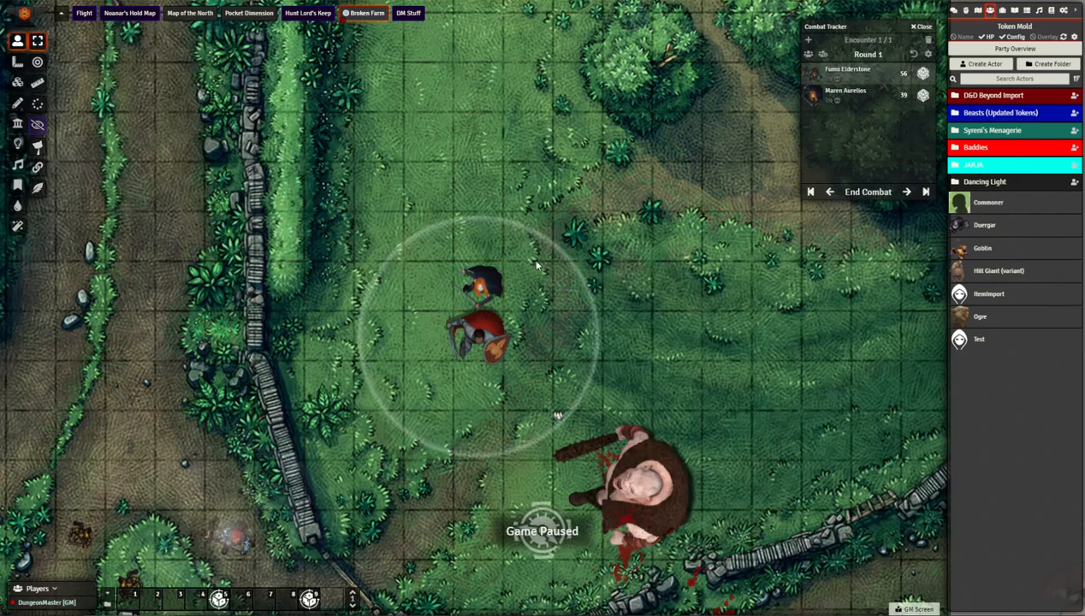
Move the bard's token two squares away from the paladin, out of his aura.
{"action": "left_click", "coordinate": [483, 286]}
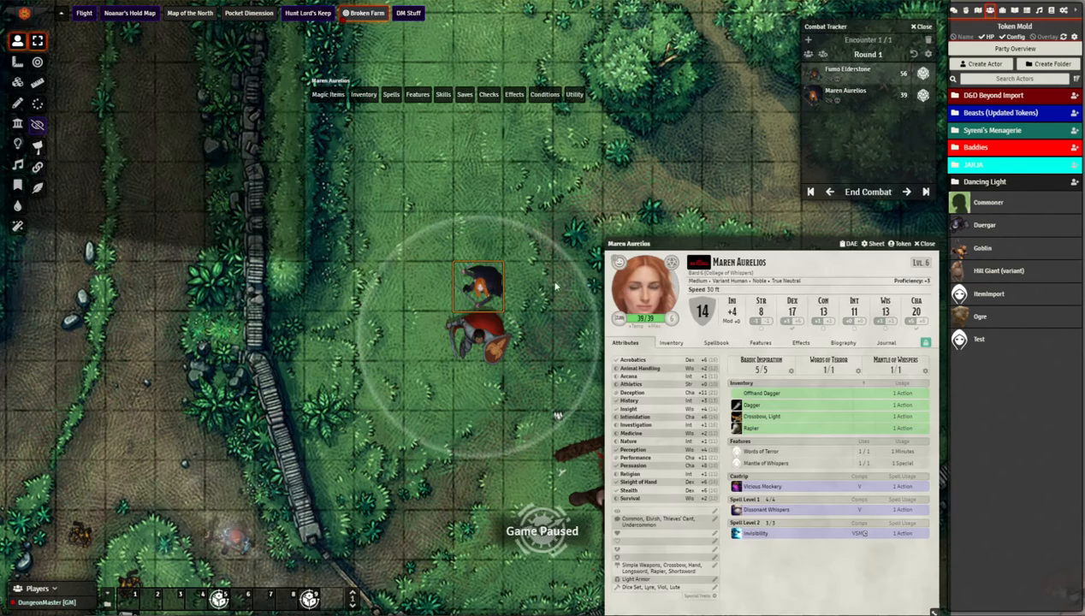
{"action": "left_click", "coordinate": [491, 332]}
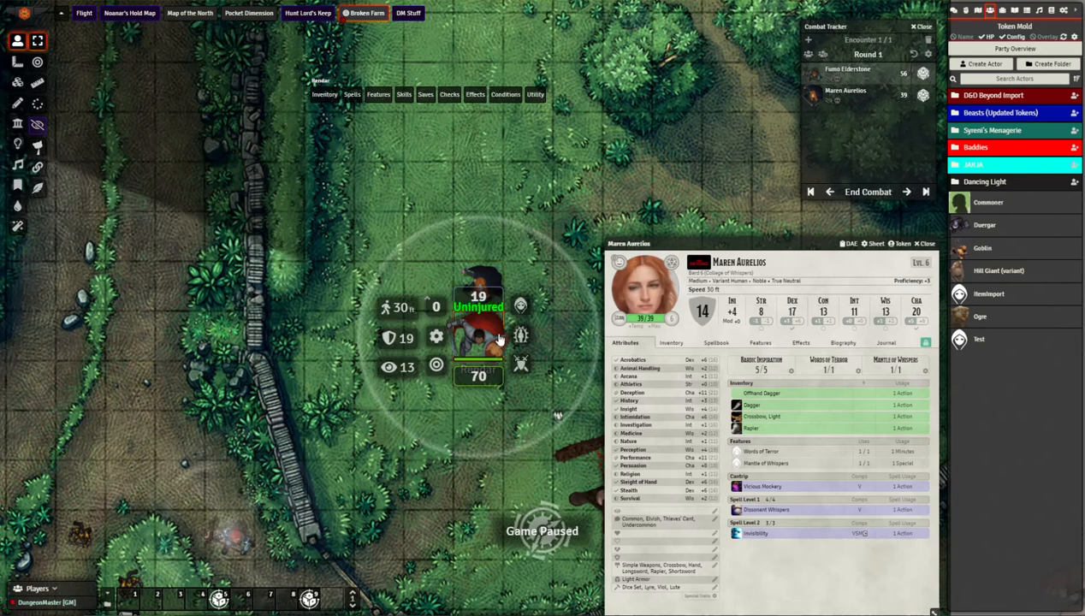
{"action": "left_click", "coordinate": [561, 344]}
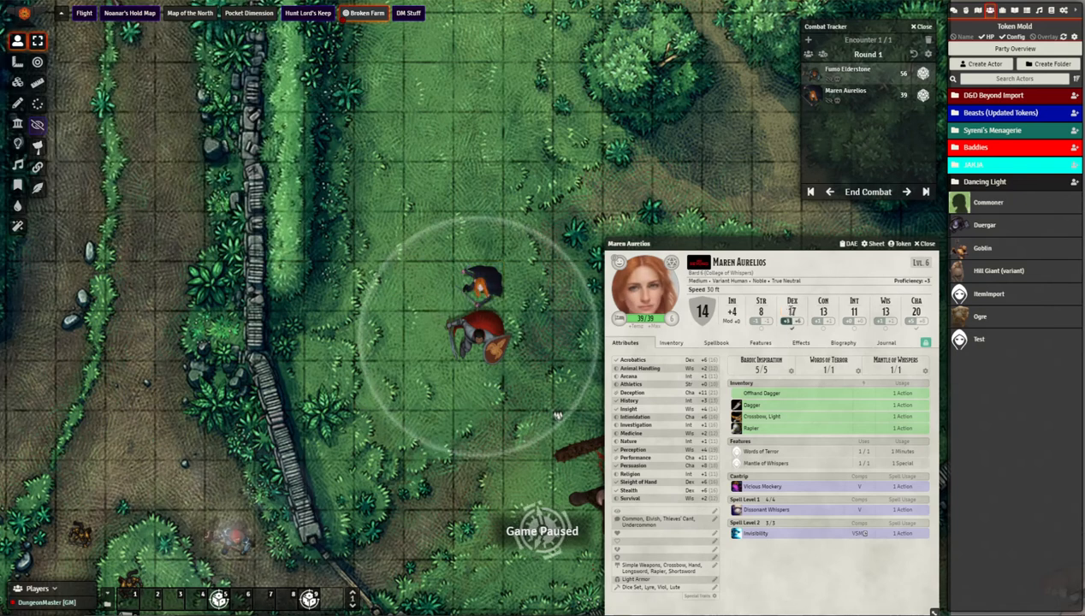
{"action": "left_click", "coordinate": [472, 295]}
{"action": "key", "text": "Up"}
{"action": "key", "text": "Up"}
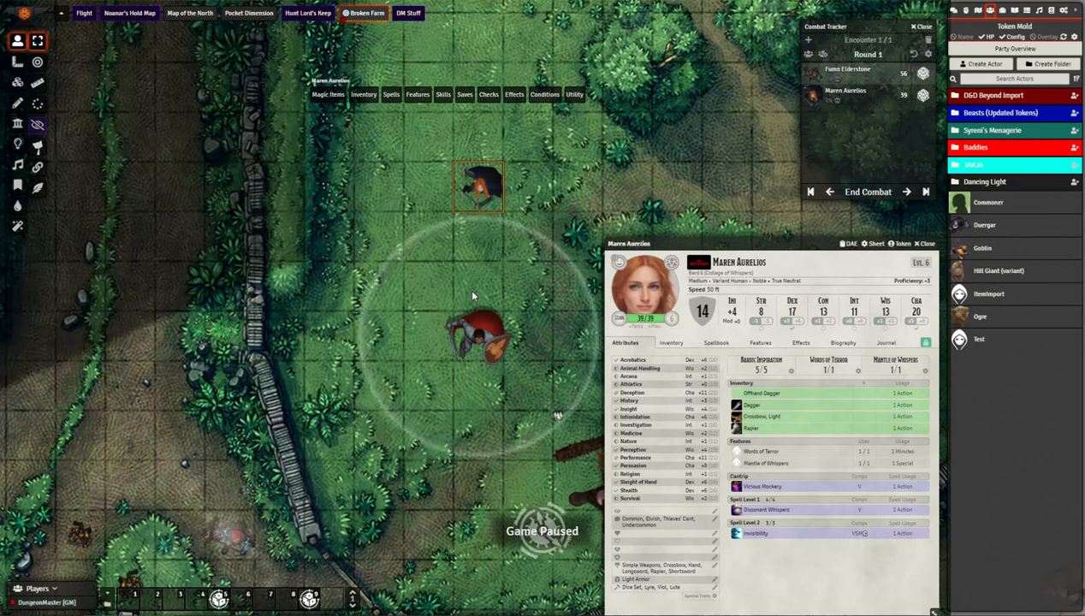
{"action": "left_click", "coordinate": [590, 201]}
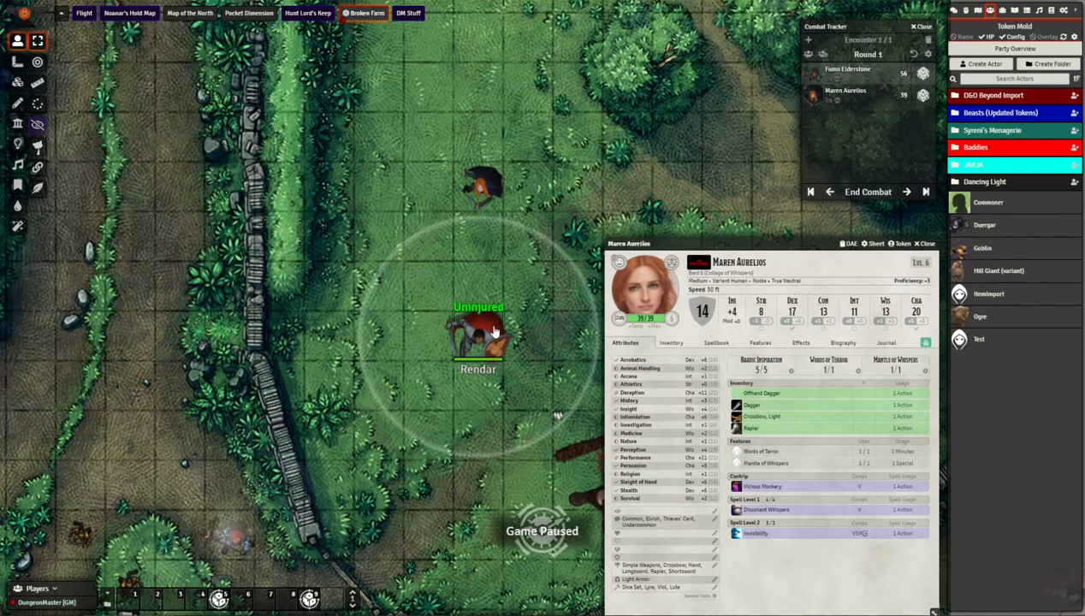
Show the chat log and make a normal Strength saving throw for the bard while she stands outside the aura.
{"action": "left_click", "coordinate": [958, 11]}
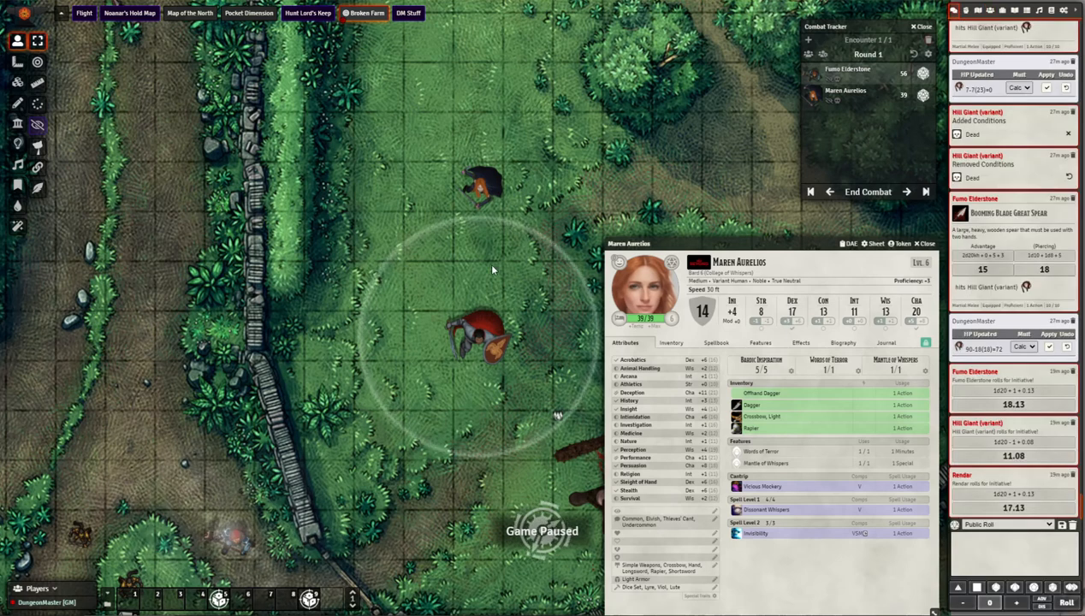
{"action": "left_click", "coordinate": [477, 336]}
{"action": "right_click", "coordinate": [479, 183]}
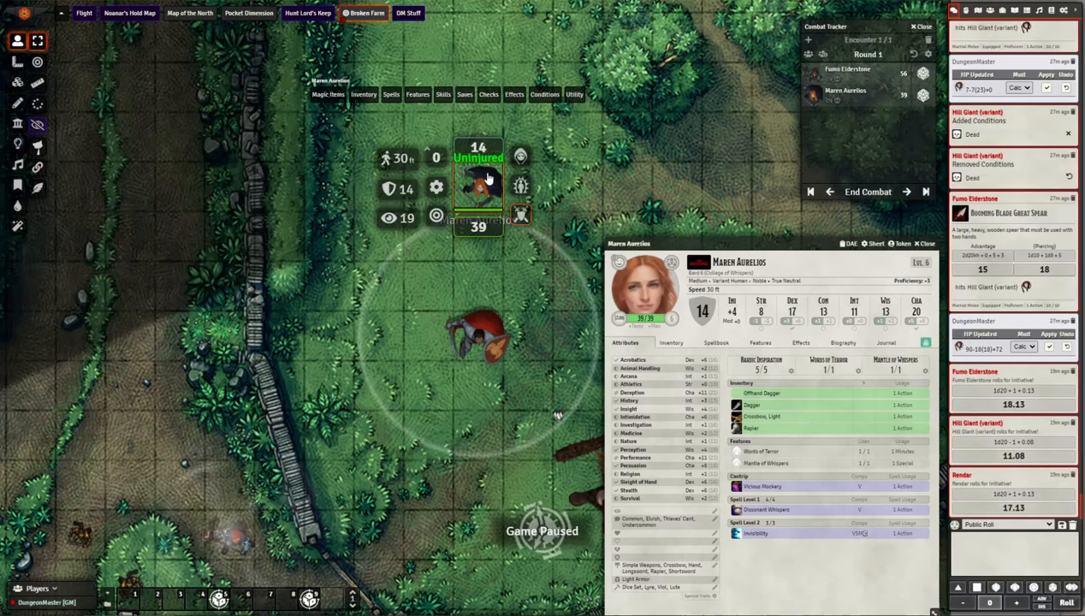
{"action": "left_click", "coordinate": [477, 188]}
{"action": "left_click", "coordinate": [477, 189]}
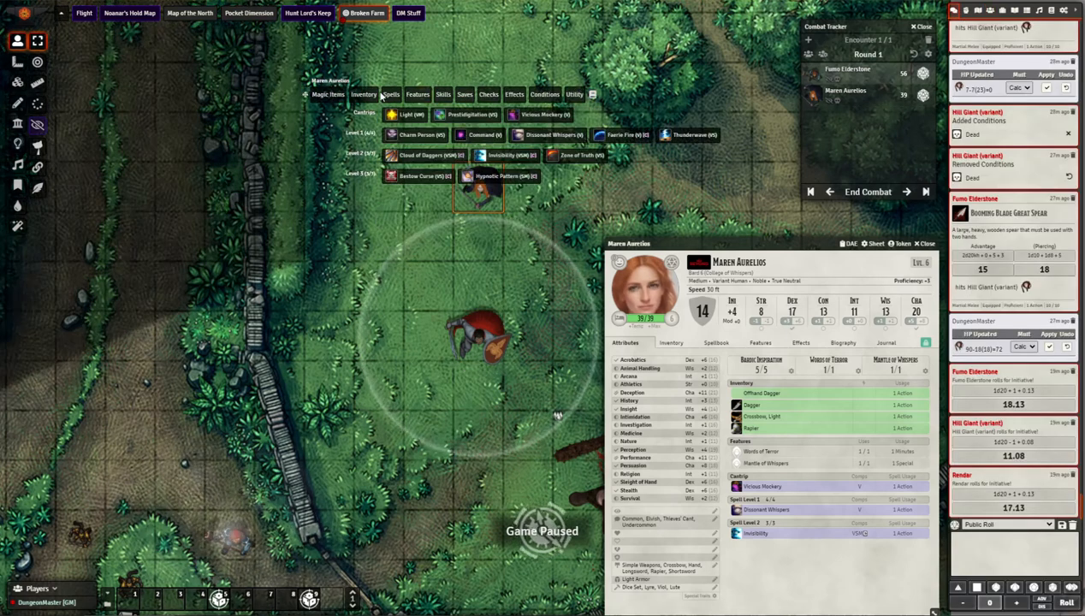
{"action": "left_click", "coordinate": [471, 114]}
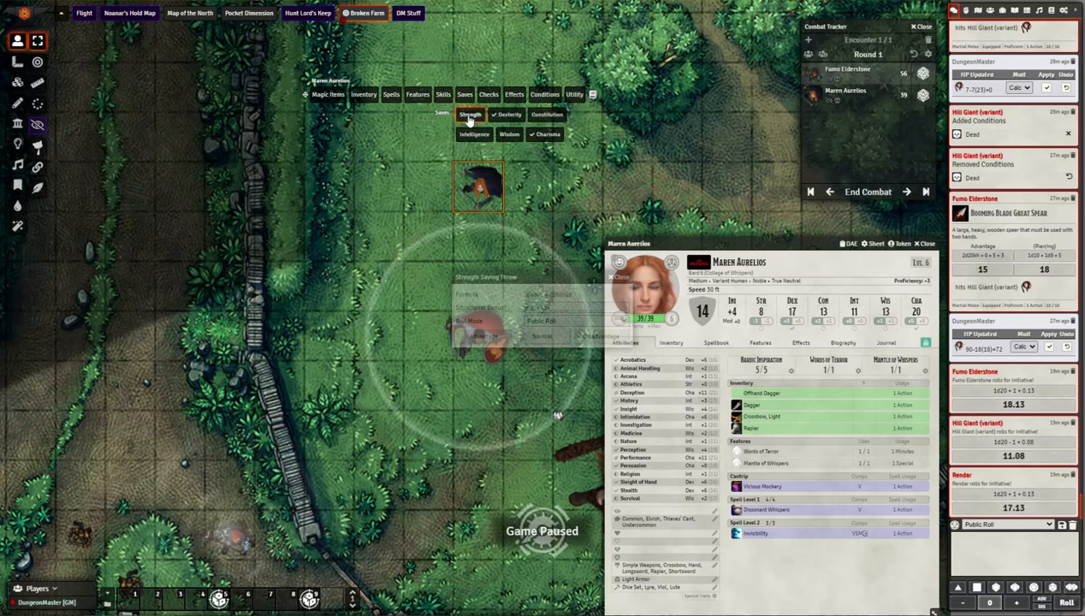
{"action": "left_click", "coordinate": [546, 336]}
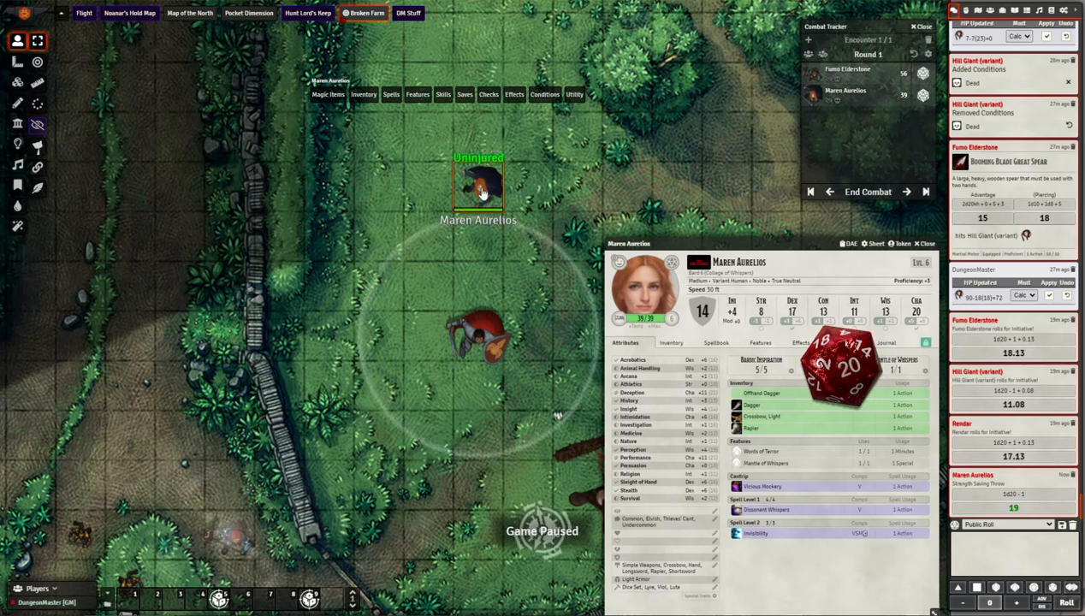
Move the bard's token one square into the paladin's aura and make a normal Strength saving throw for her.
{"action": "key", "text": "Down"}
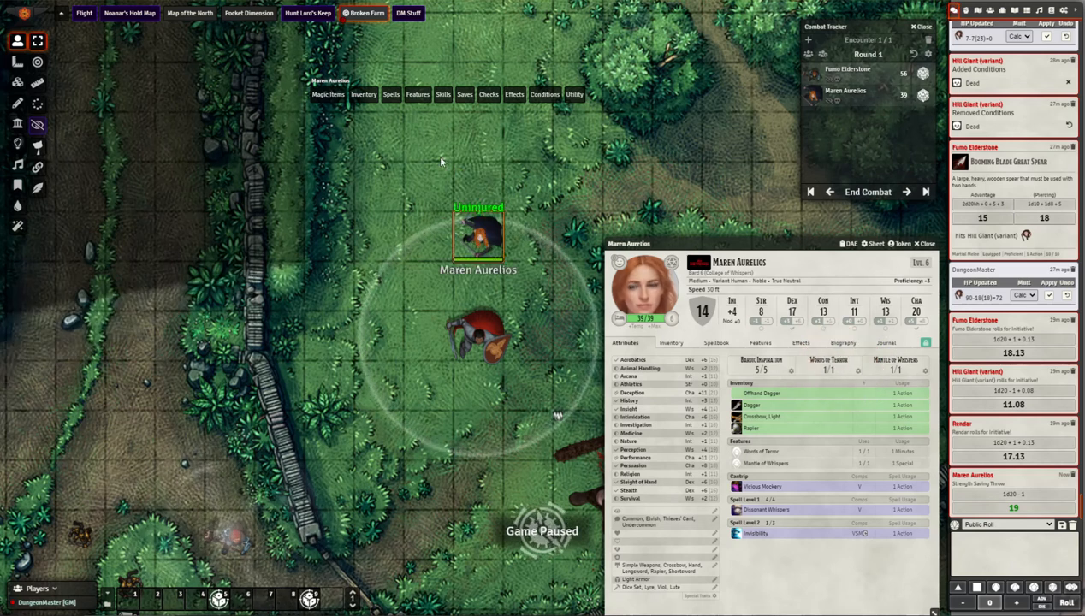
{"action": "left_click", "coordinate": [470, 114]}
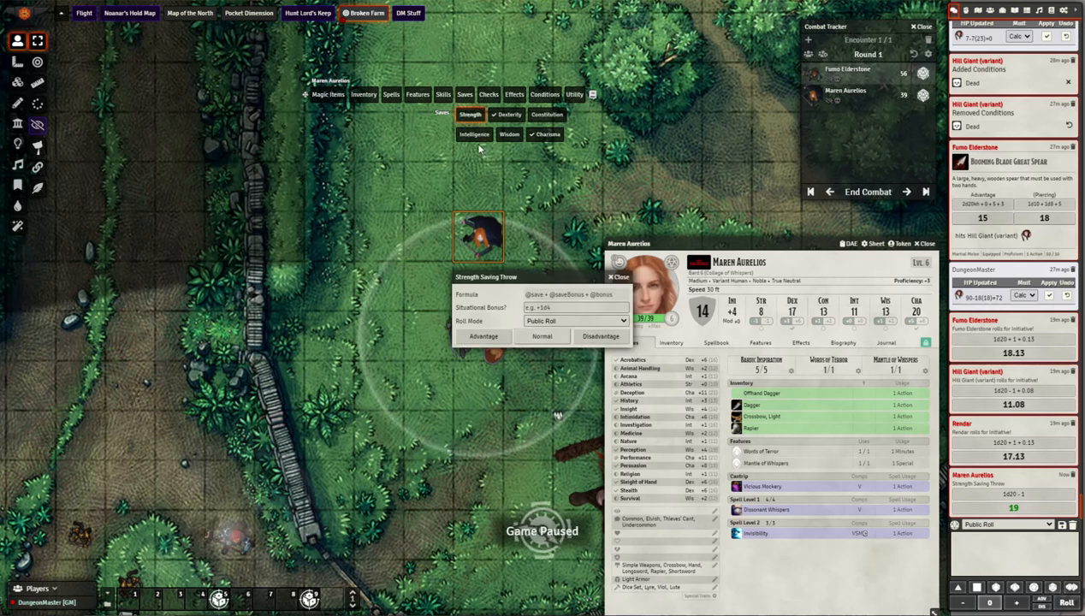
{"action": "left_click", "coordinate": [552, 338]}
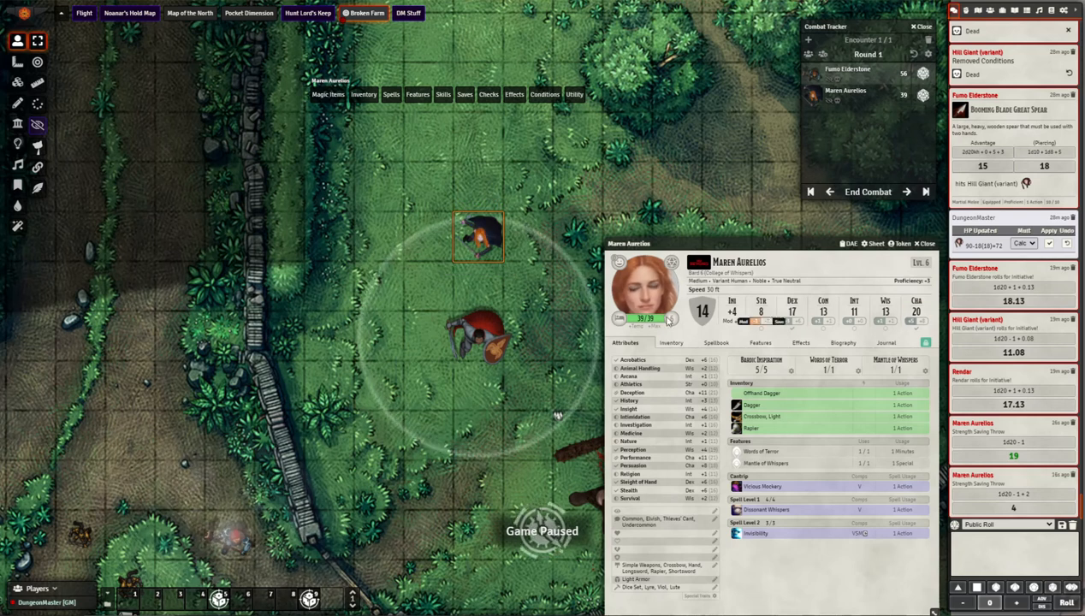
Move the bard's token one square back out of the aura and make another Strength saving throw for comparison.
{"action": "left_click", "coordinate": [478, 345]}
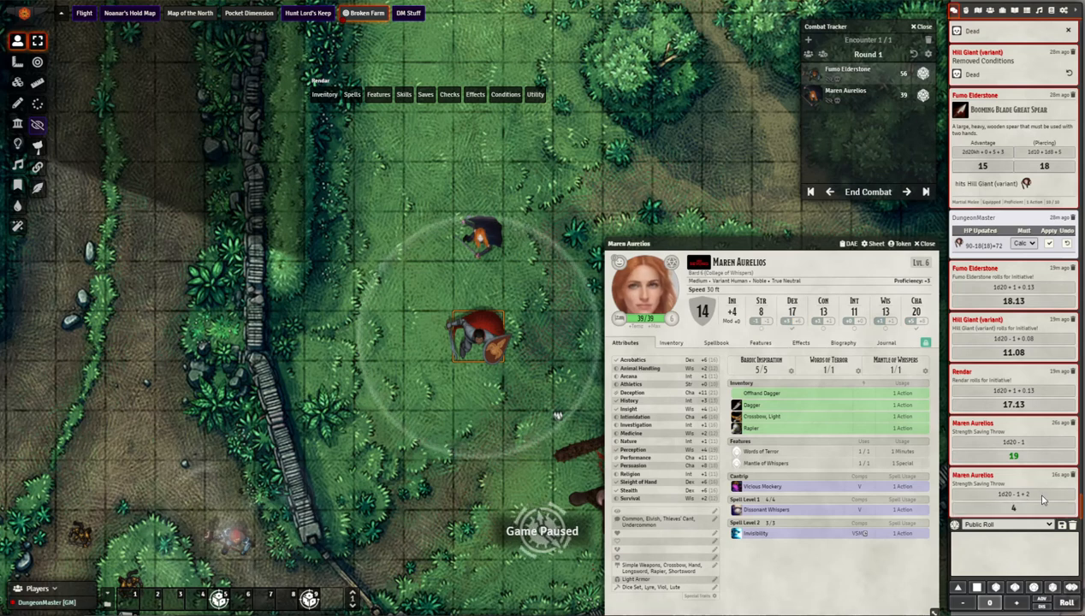
{"action": "left_click", "coordinate": [482, 236]}
{"action": "left_click_drag", "start_coordinate": [482, 236], "coordinate": [482, 193]}
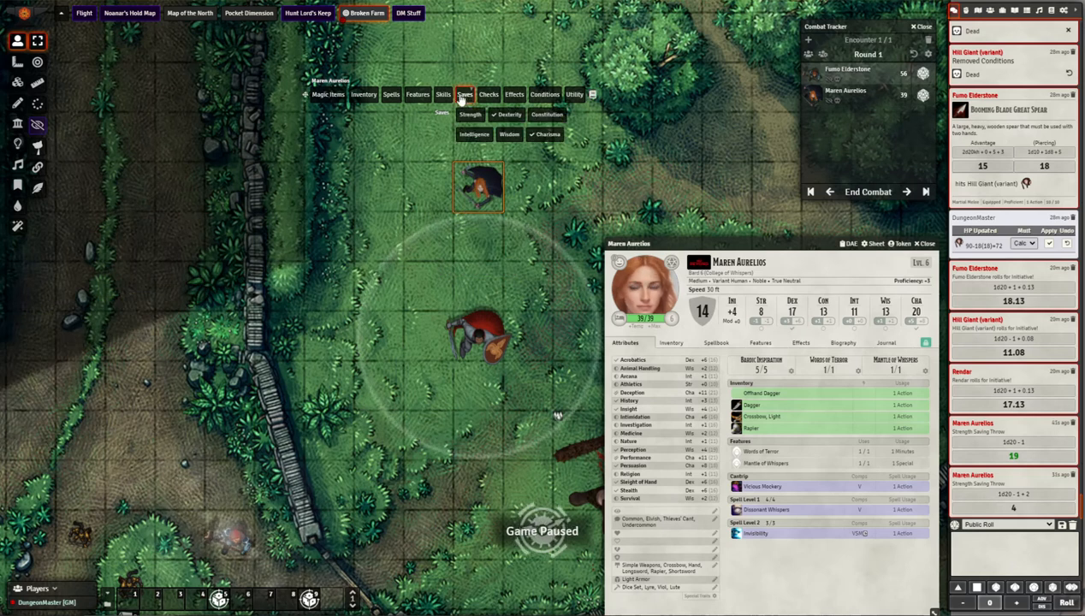
{"action": "left_click", "coordinate": [471, 115]}
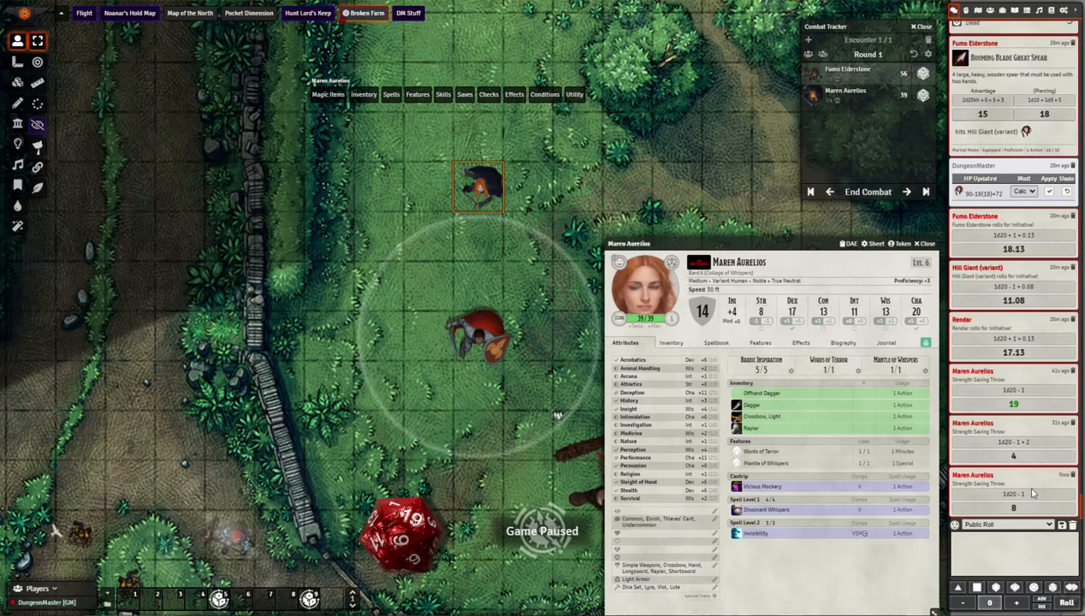
{"action": "left_click", "coordinate": [486, 342]}
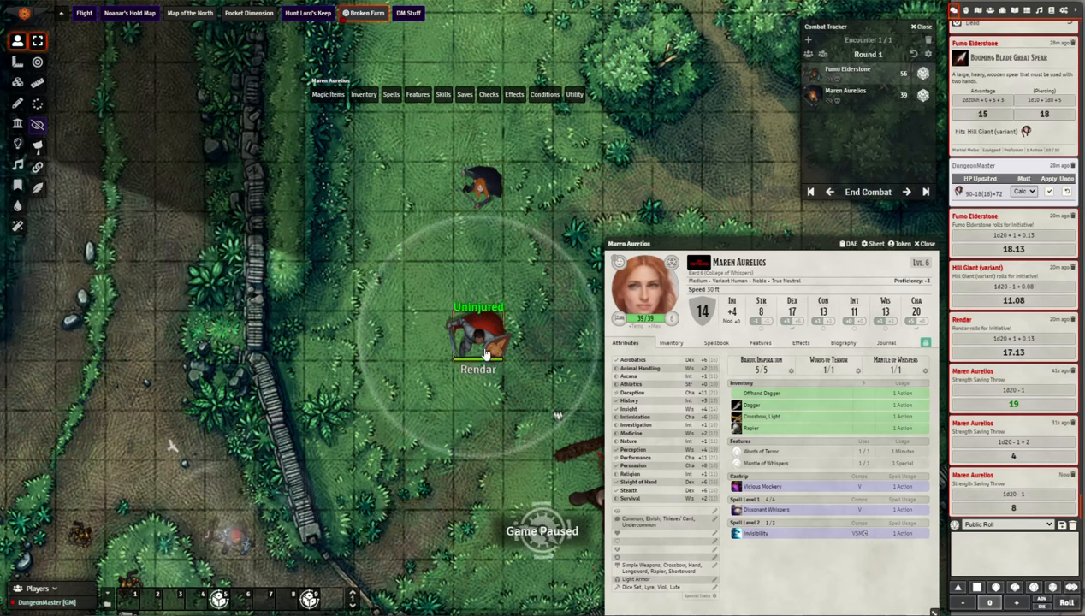
Move the paladin's token one square towards the bard and back to its original square.
{"action": "key", "text": "Up"}
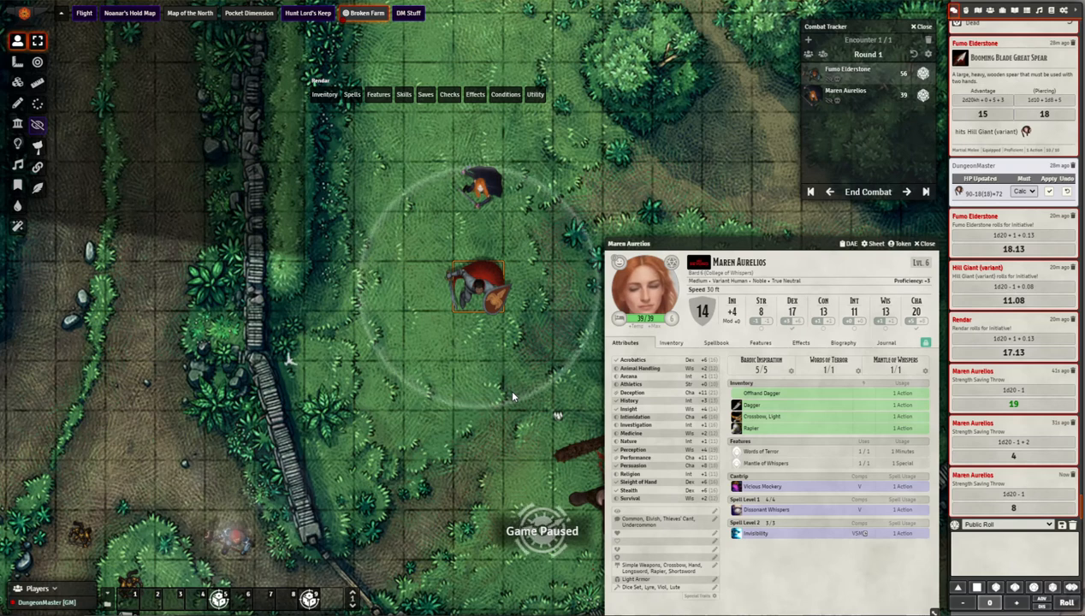
{"action": "key", "text": "Down"}
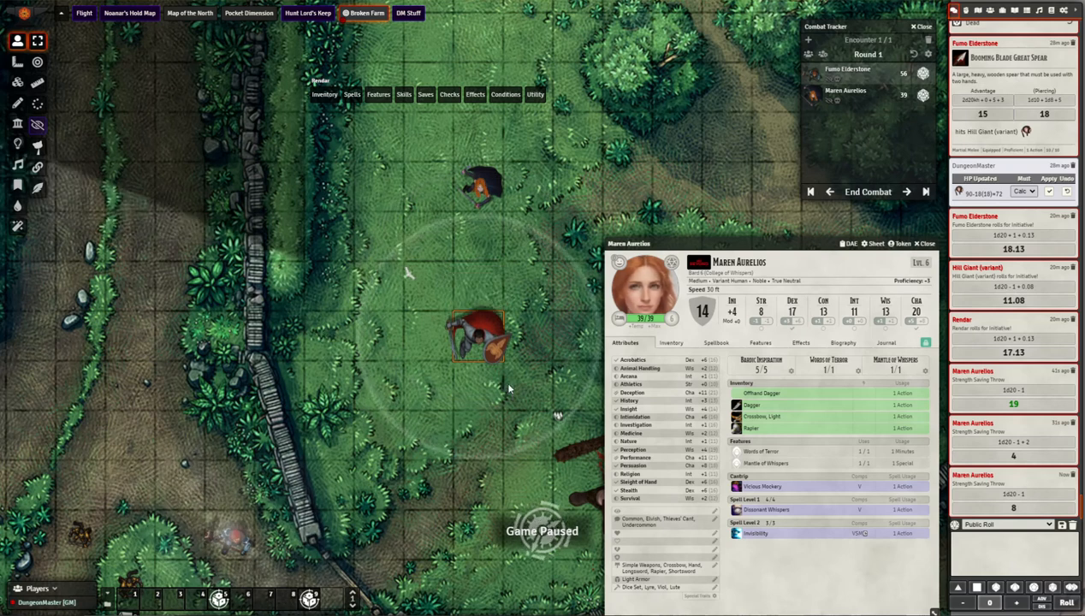
{"action": "left_click_drag", "start_coordinate": [488, 406], "coordinate": [462, 372]}
{"action": "scroll", "coordinate": [519, 374], "scroll_direction": "down", "scroll_amount": 4}
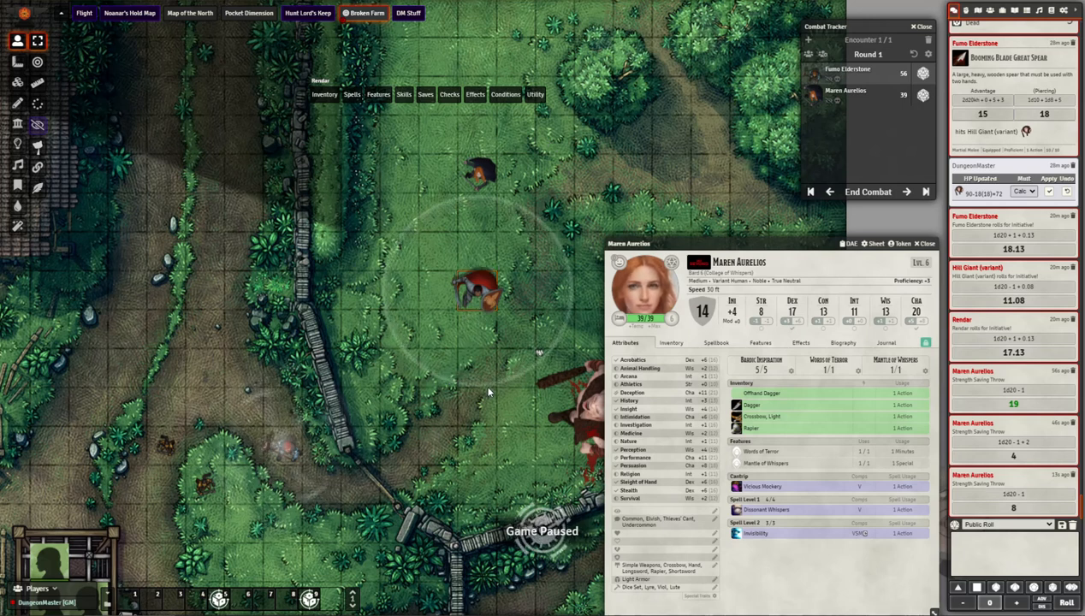
Close the bard's sheet and open the paladin's Aura of Protection effect to examine its effects and aura settings.
{"action": "left_click", "coordinate": [923, 243]}
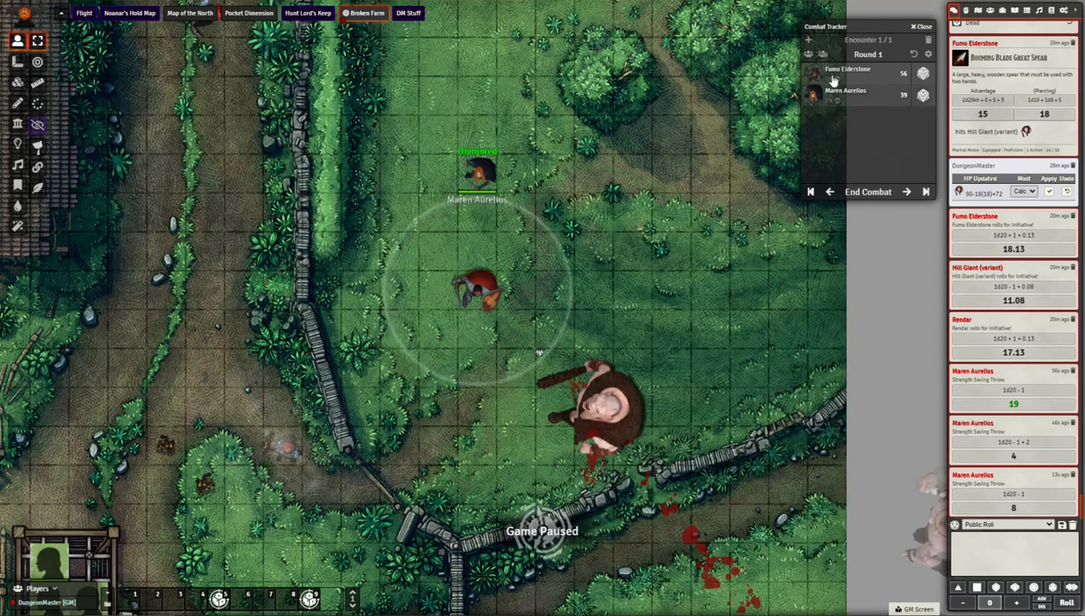
{"action": "left_click", "coordinate": [473, 291]}
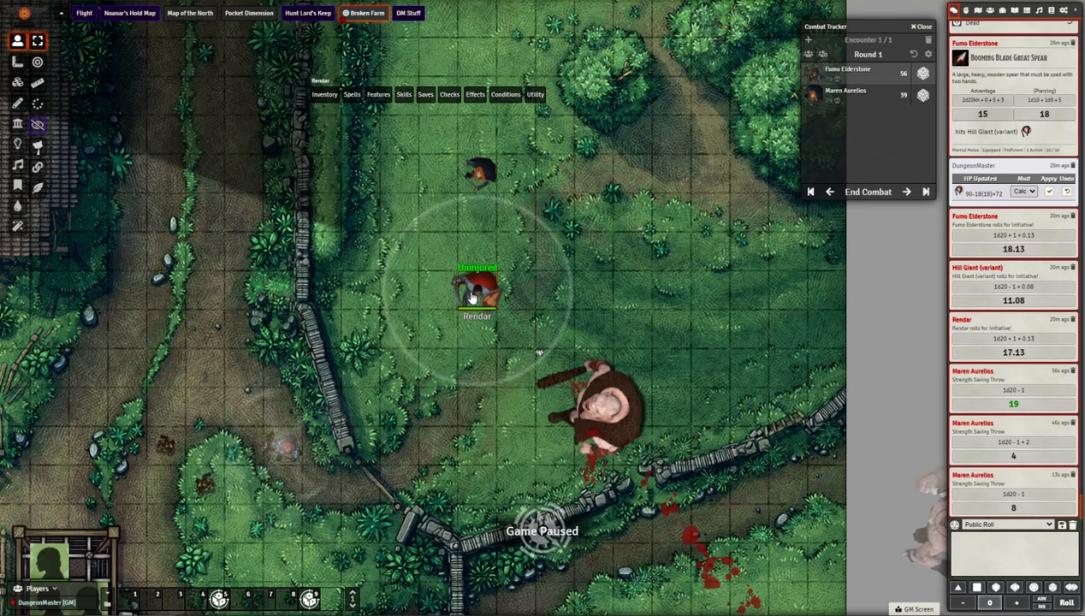
{"action": "double_click", "coordinate": [479, 290]}
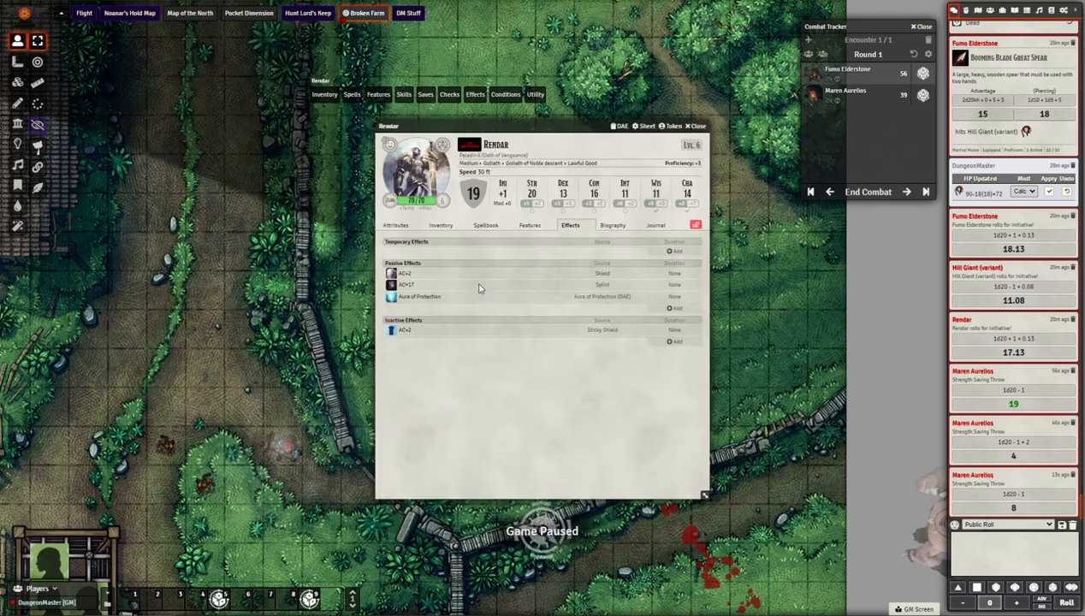
{"action": "right_click", "coordinate": [423, 299]}
{"action": "left_click", "coordinate": [438, 310]}
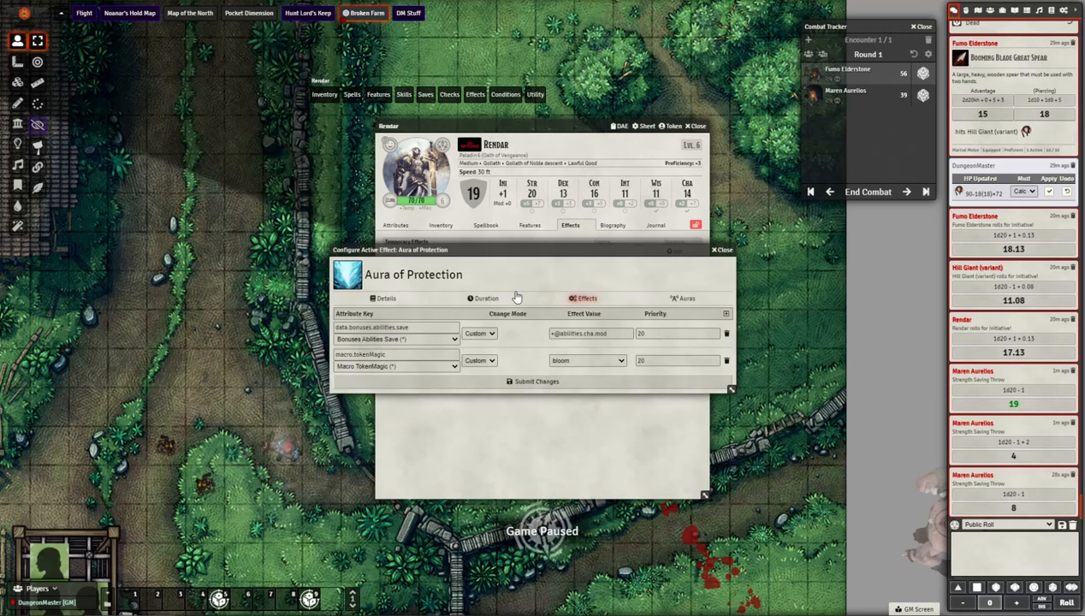
{"action": "left_click", "coordinate": [684, 298]}
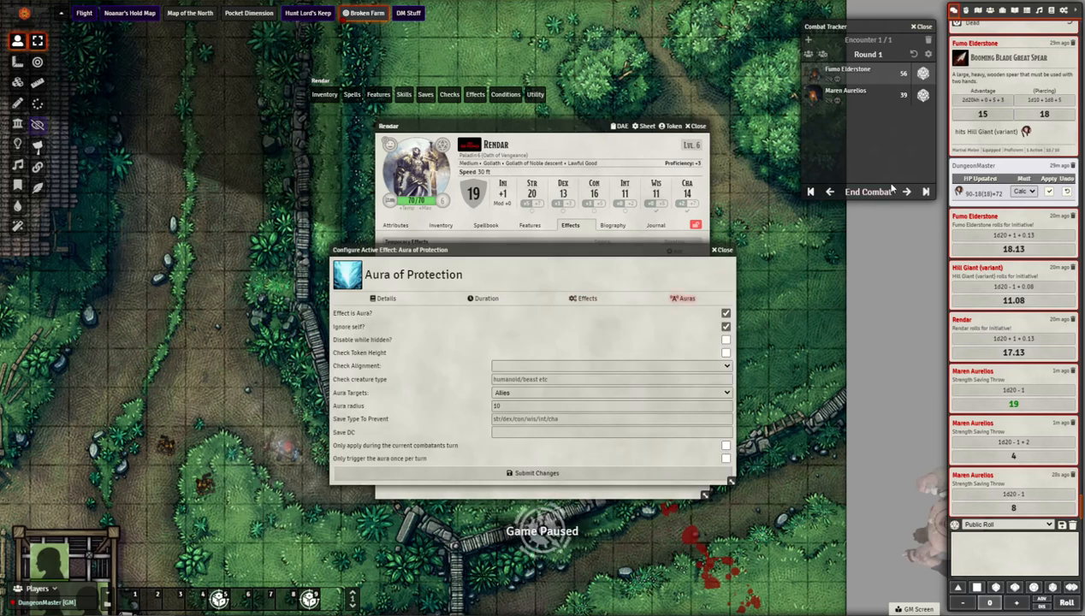
End the combat encounter and close the Aura of Protection configuration and the paladin's character sheet.
{"action": "left_click", "coordinate": [866, 194]}
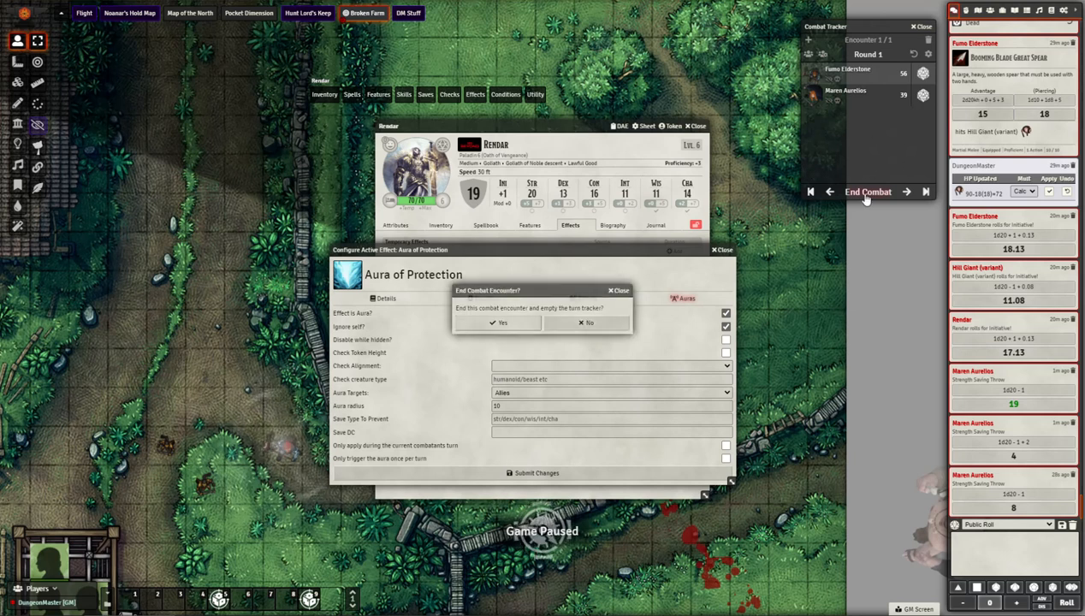
{"action": "left_click", "coordinate": [498, 324]}
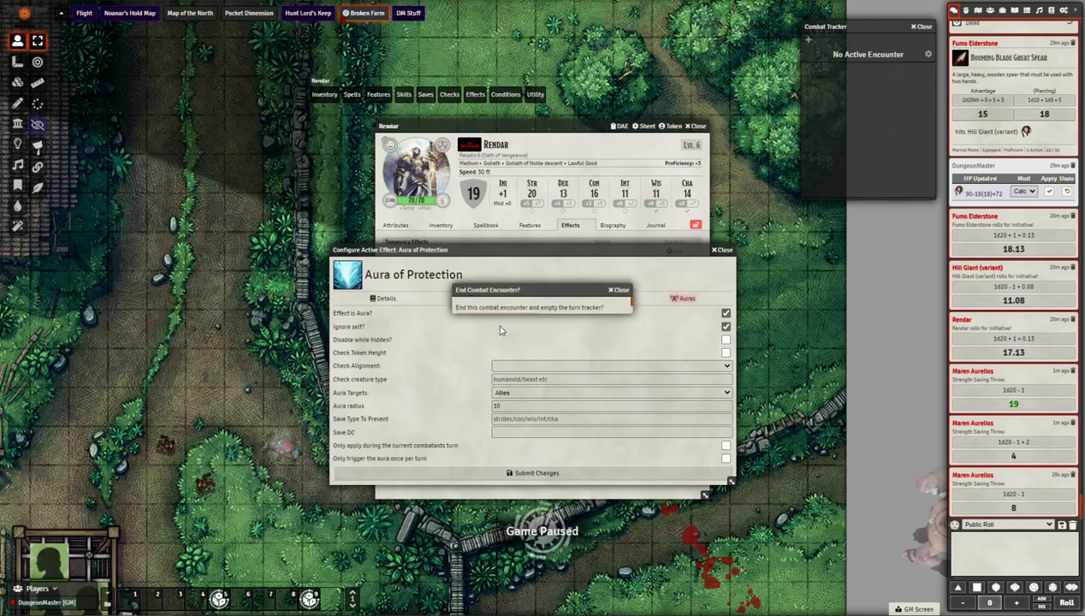
{"action": "left_click", "coordinate": [724, 253]}
{"action": "left_click", "coordinate": [694, 126]}
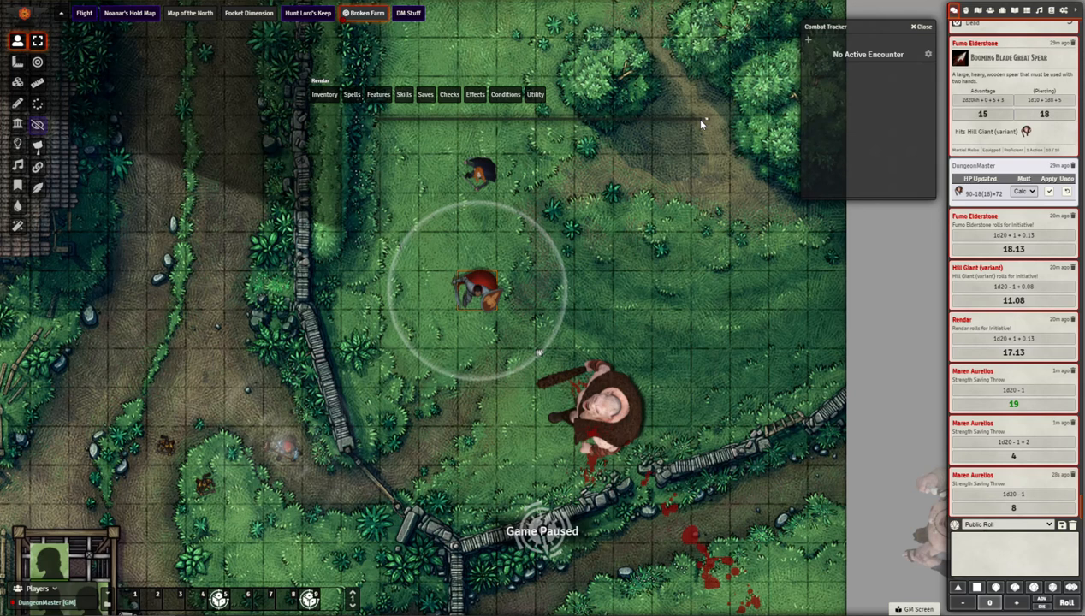
Move the bard's token one square into the paladin's aura and make a normal Strength saving throw without an active encounter.
{"action": "left_click", "coordinate": [477, 171]}
{"action": "key", "text": "Down"}
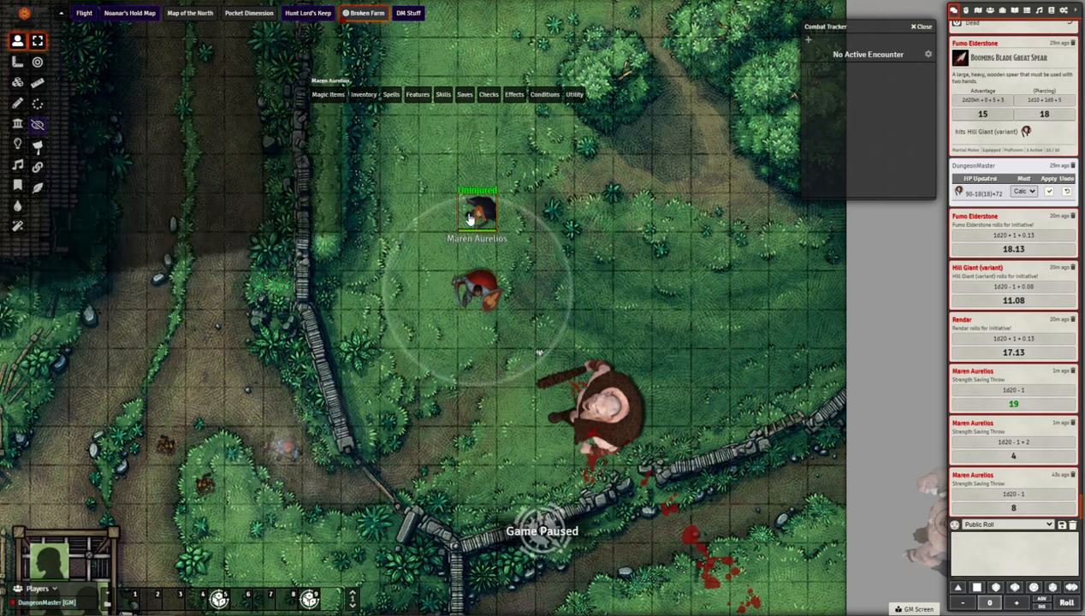
{"action": "mouse_move", "coordinate": [452, 99]}
{"action": "left_click", "coordinate": [470, 116]}
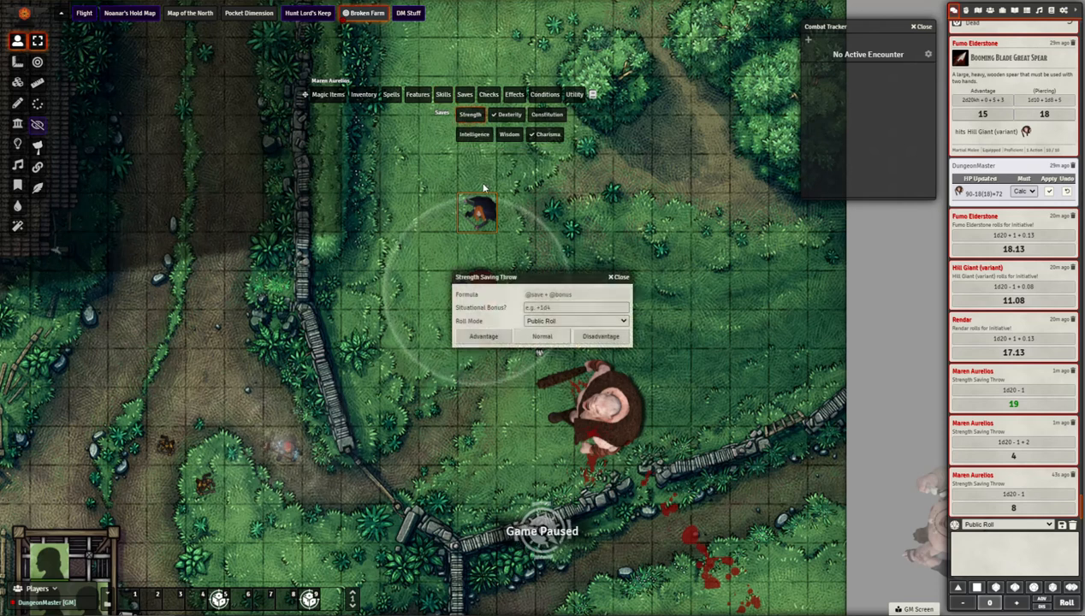
{"action": "left_click", "coordinate": [544, 336]}
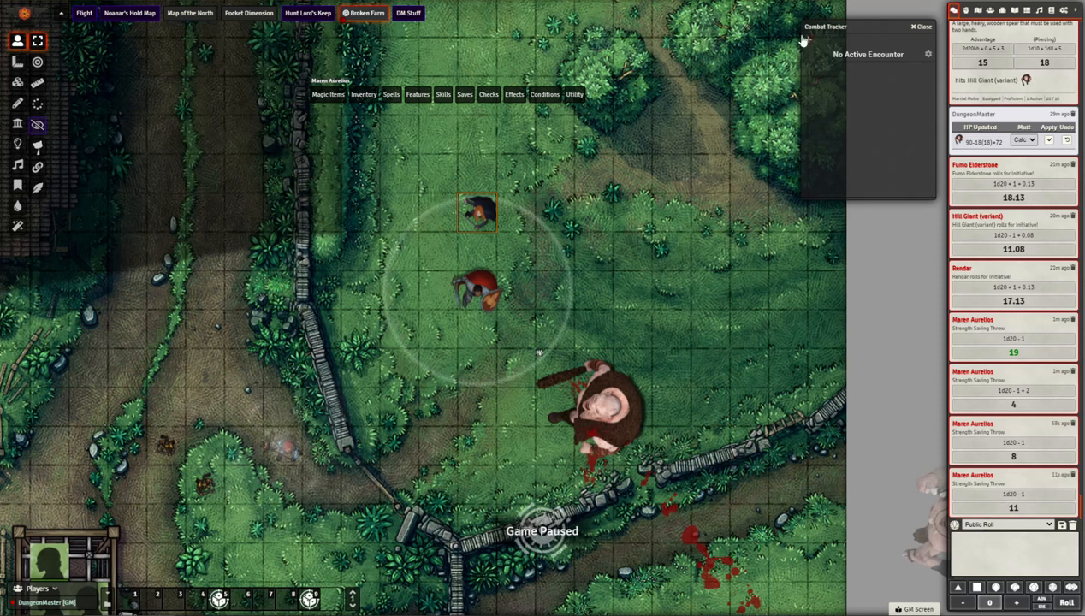
Begin a combat encounter without combatants and move the bard's token repeatedly out of and into the paladin's aura.
{"action": "left_click", "coordinate": [868, 192]}
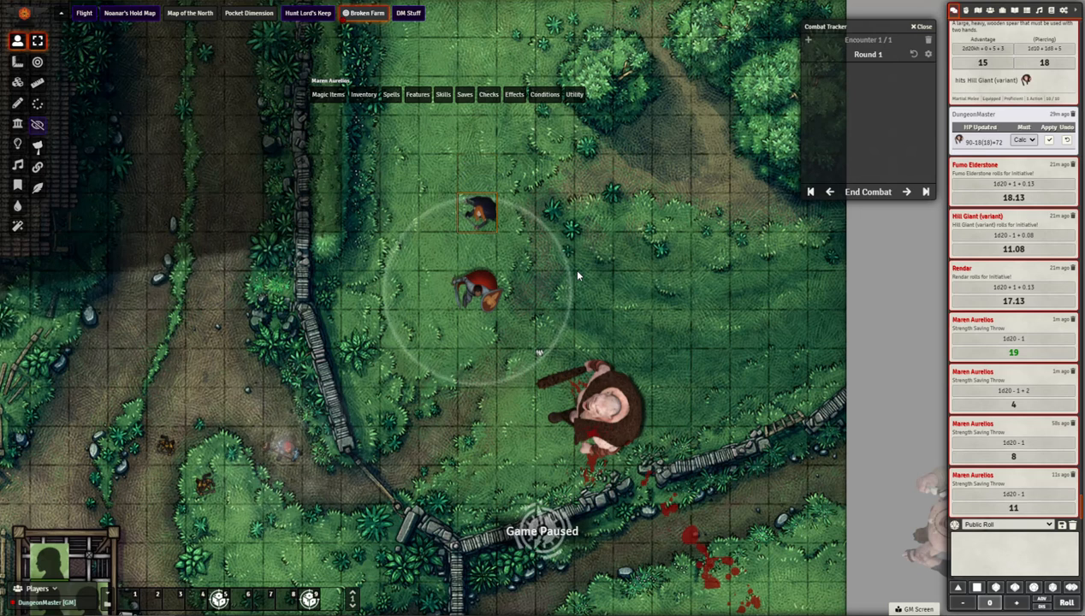
{"action": "key", "text": "Up"}
{"action": "key", "text": "Up"}
{"action": "key", "text": "Down"}
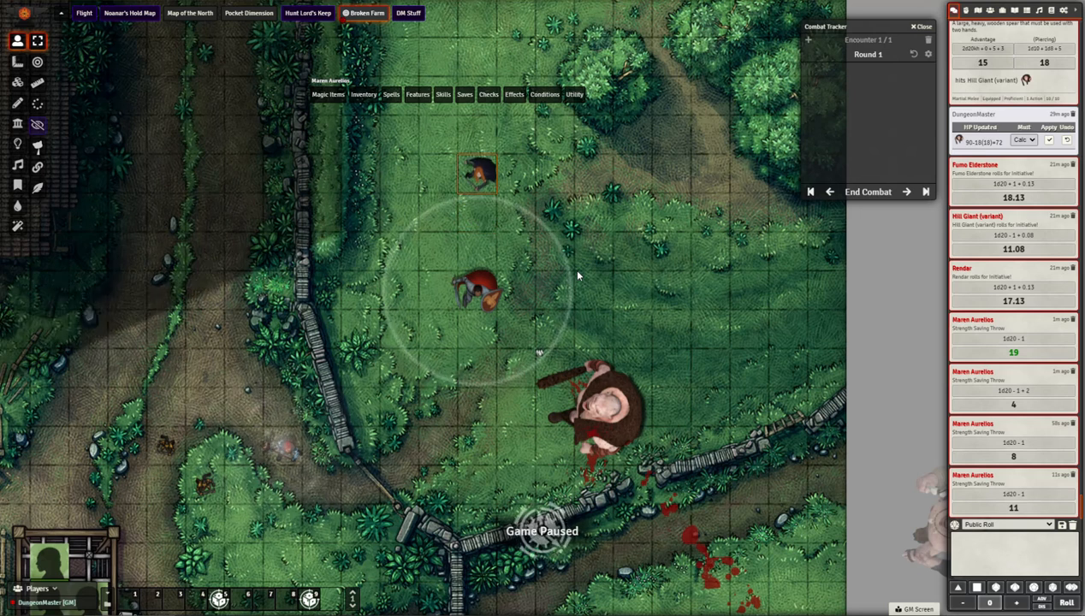
{"action": "key", "text": "Down"}
{"action": "key", "text": "Down"}
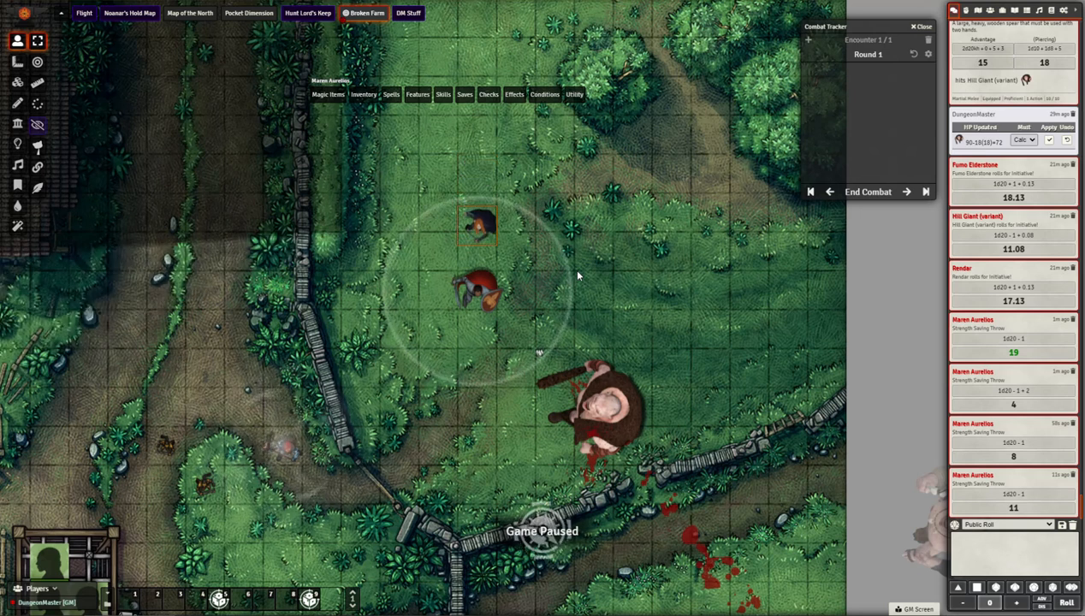
{"action": "key", "text": "Up"}
{"action": "key", "text": "Up"}
{"action": "key", "text": "Up"}
{"action": "key", "text": "Down"}
{"action": "key", "text": "Down"}
{"action": "key", "text": "Down"}
{"action": "key", "text": "Up"}
{"action": "key", "text": "Down"}
Add the paladin and bard tokens to the encounter, and move the bard's token out of the aura and back in.
{"action": "left_click_drag", "start_coordinate": [538, 319], "coordinate": [434, 201]}
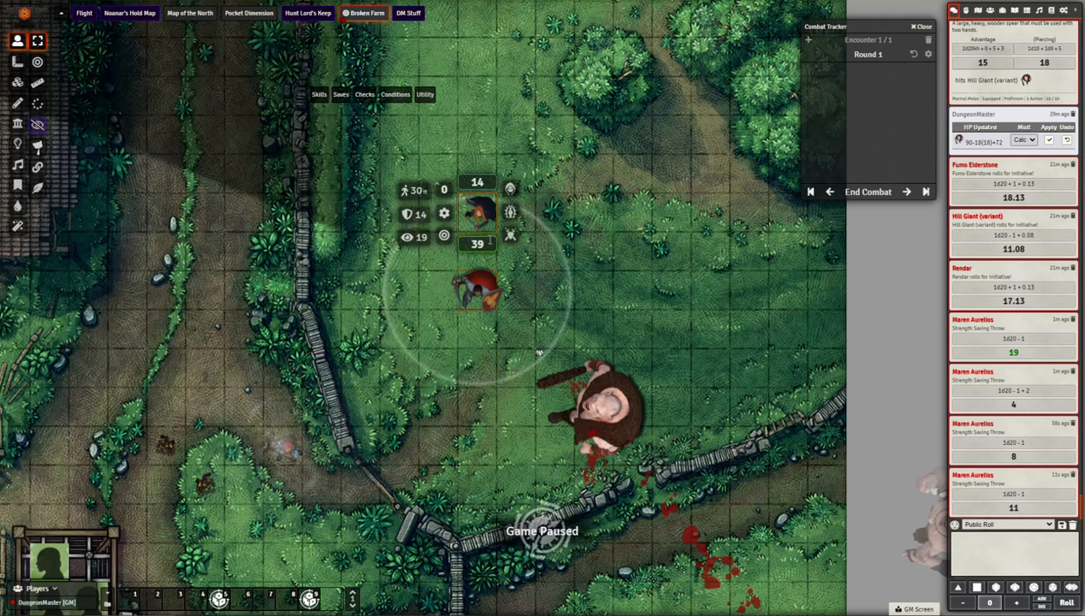
{"action": "left_click", "coordinate": [511, 236]}
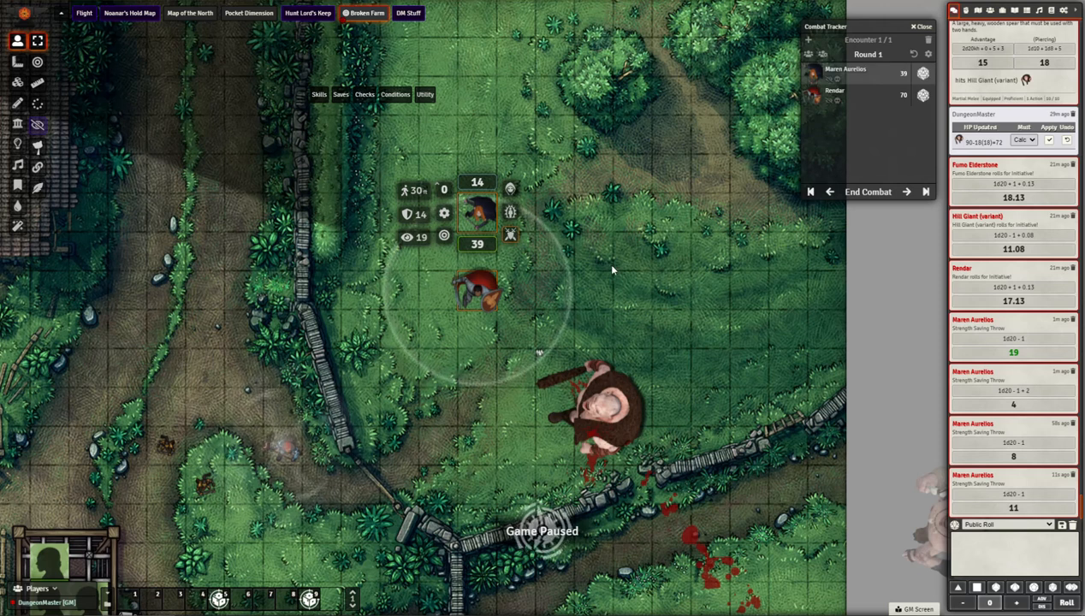
{"action": "key", "text": "Up"}
{"action": "key", "text": "Down"}
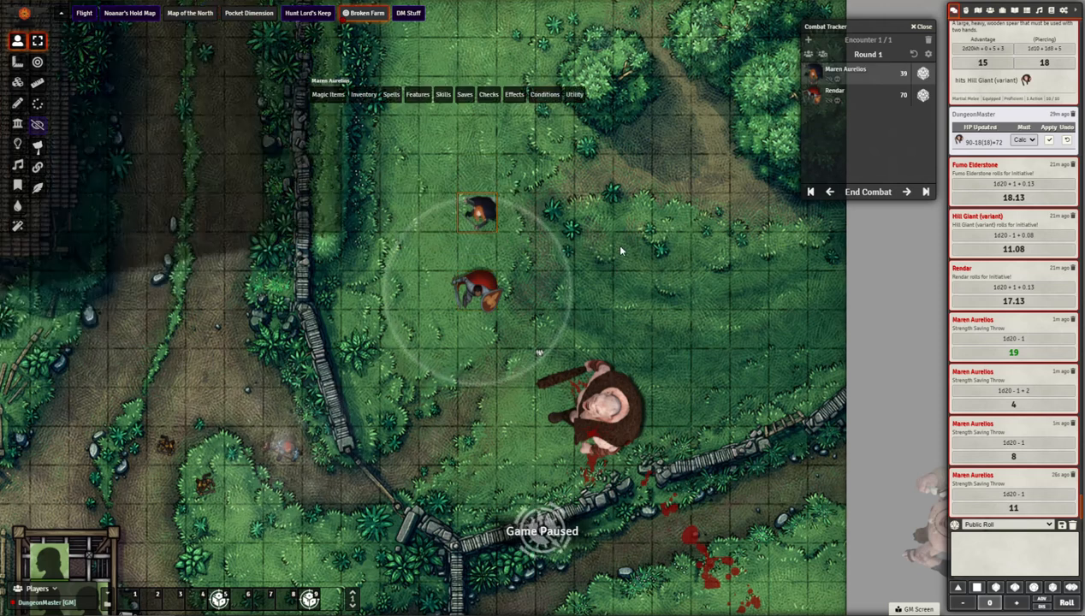
{"action": "key", "text": "Up"}
{"action": "key", "text": "Down"}
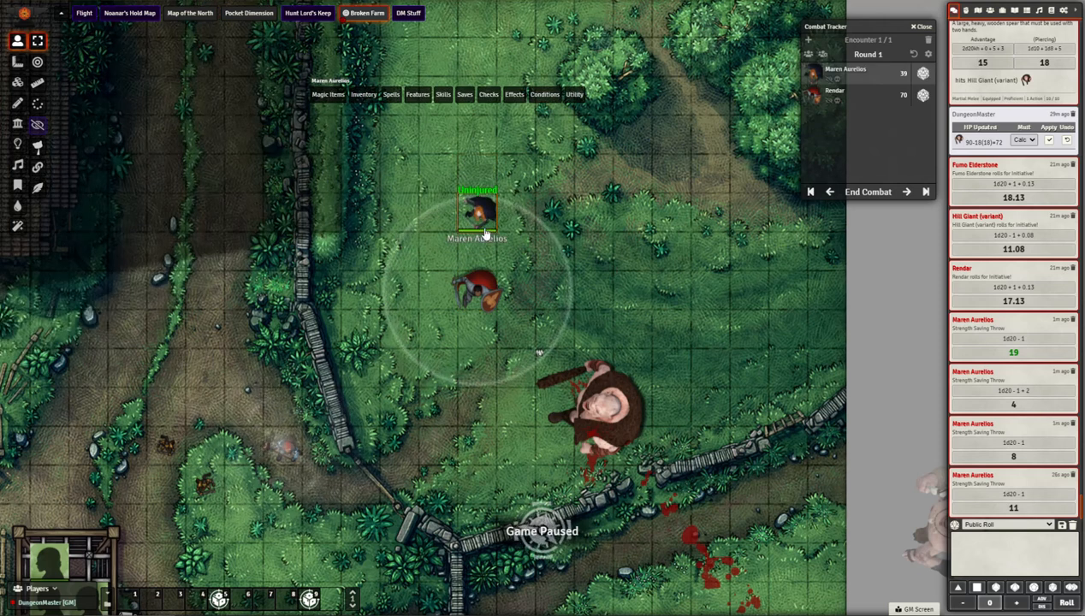
Move the bard's token one square west and try positions around the corner of the paladin's aura.
{"action": "key", "text": "Left"}
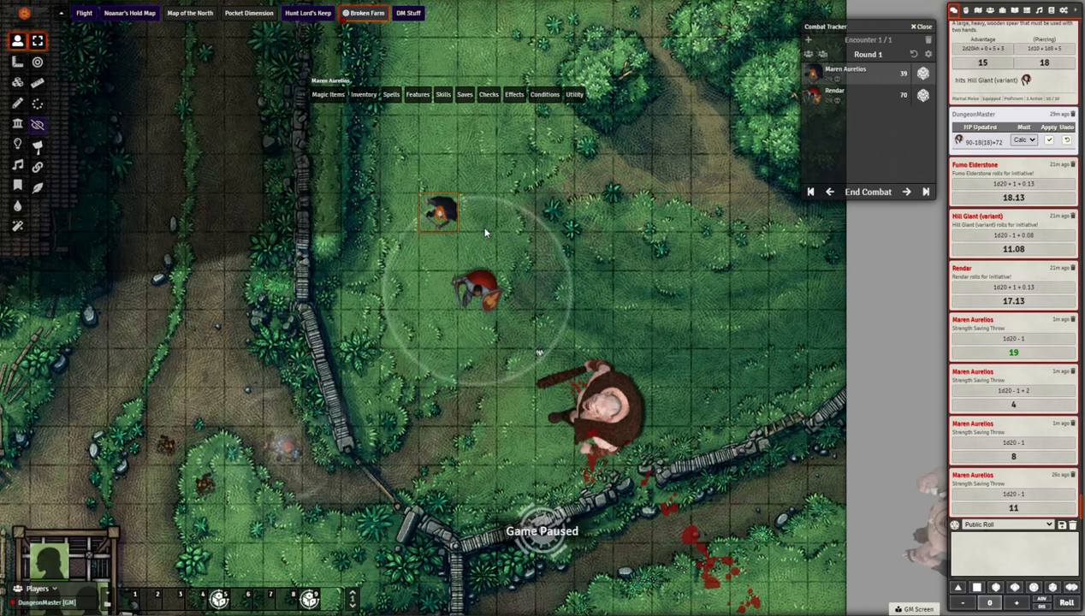
{"action": "key", "text": "Up"}
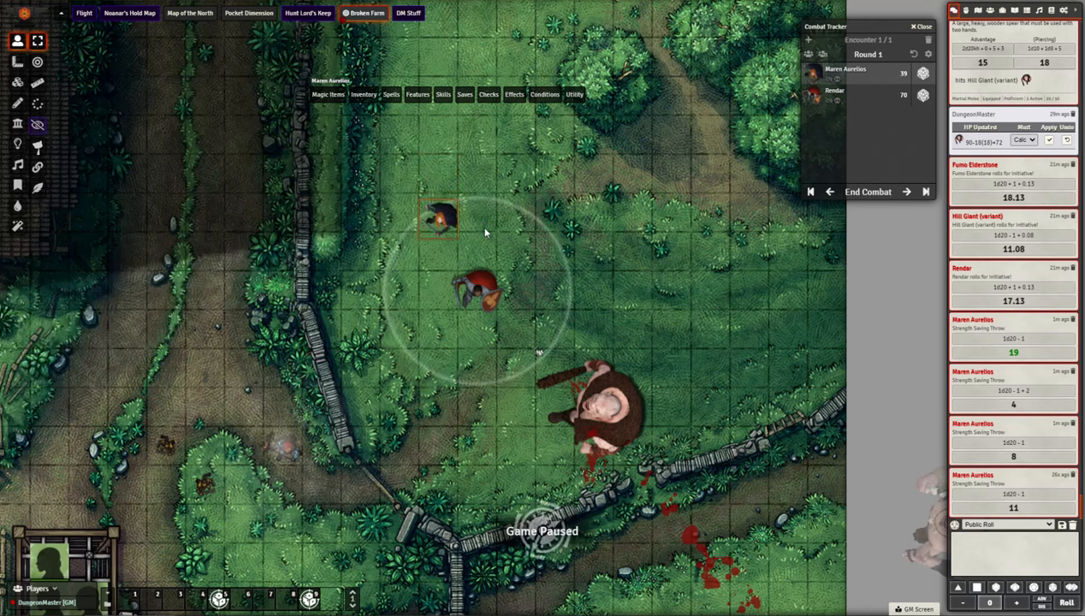
{"action": "key", "text": "Down"}
{"action": "key", "text": "Left"}
{"action": "key", "text": "Right"}
{"action": "key", "text": "Up"}
{"action": "key", "text": "Up"}
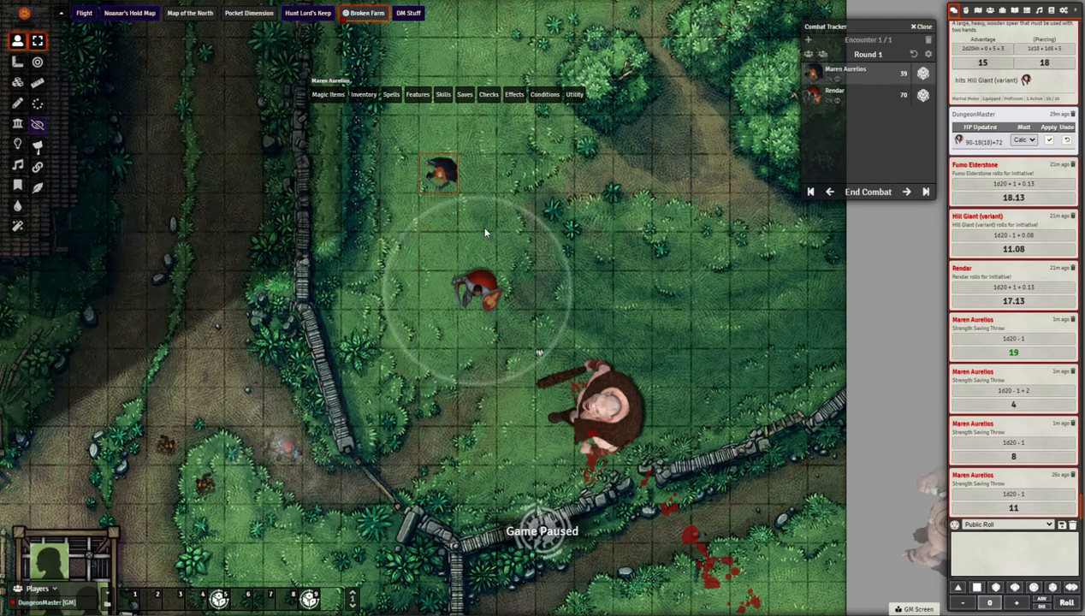
{"action": "key", "text": "Down"}
End the combat encounter and select the bard's token at the aura's edge.
{"action": "left_click", "coordinate": [504, 231]}
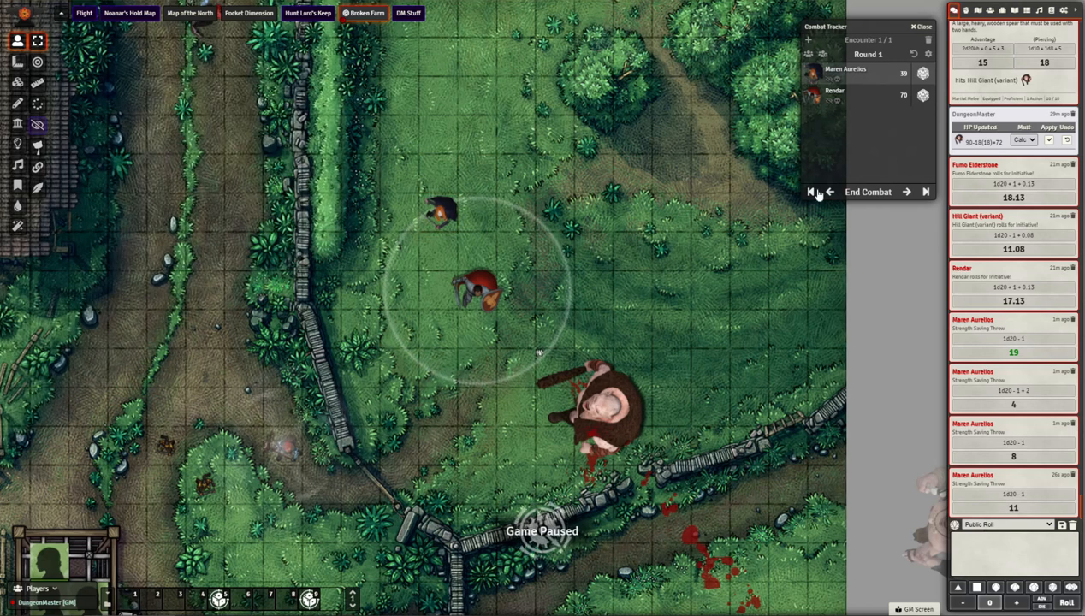
{"action": "left_click", "coordinate": [868, 192]}
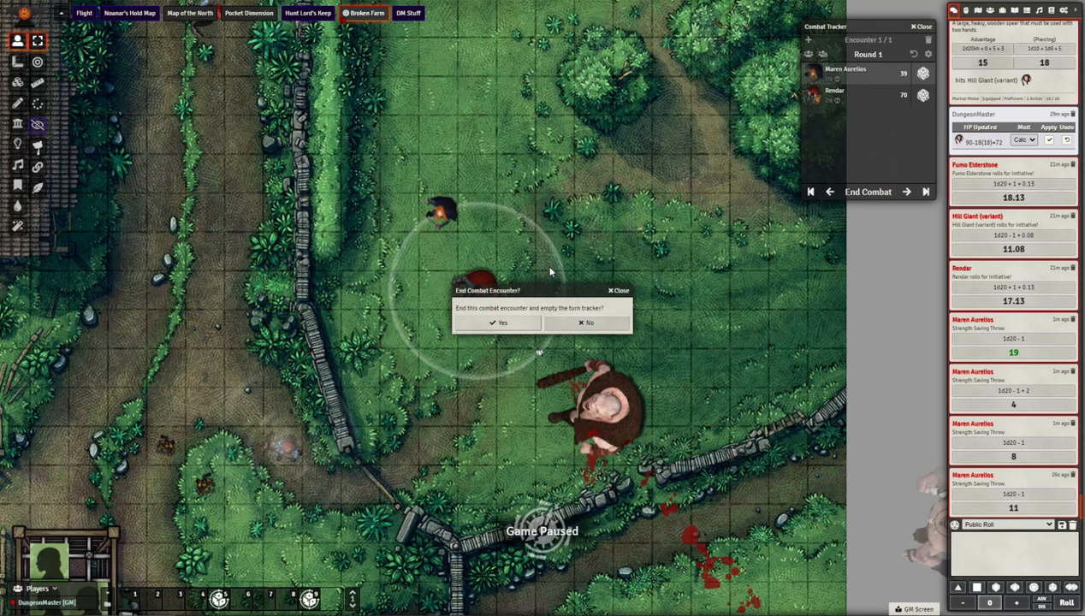
{"action": "left_click", "coordinate": [496, 330]}
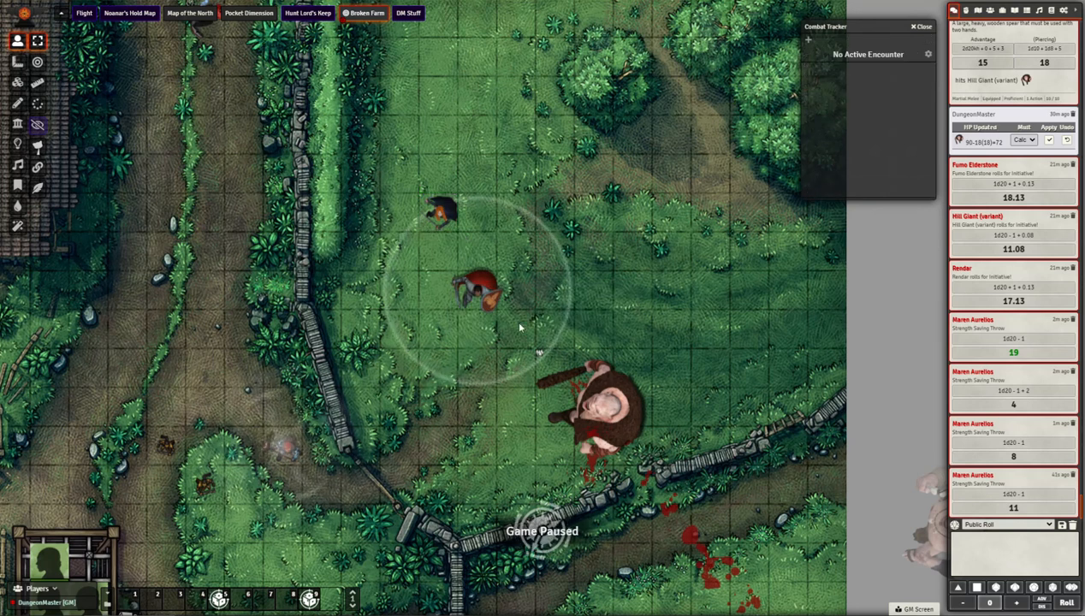
{"action": "left_click", "coordinate": [438, 217]}
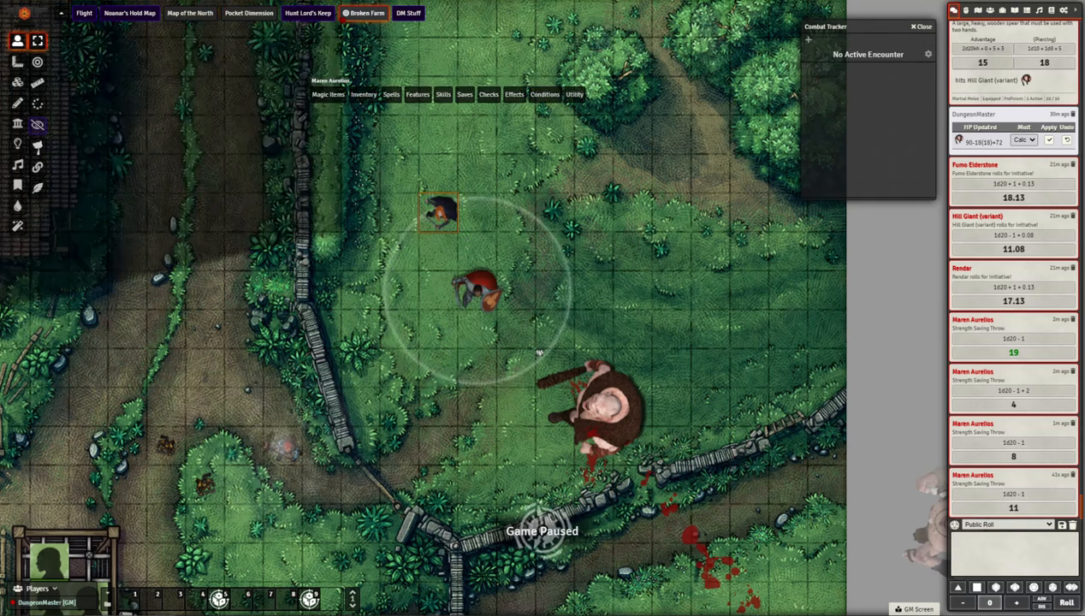